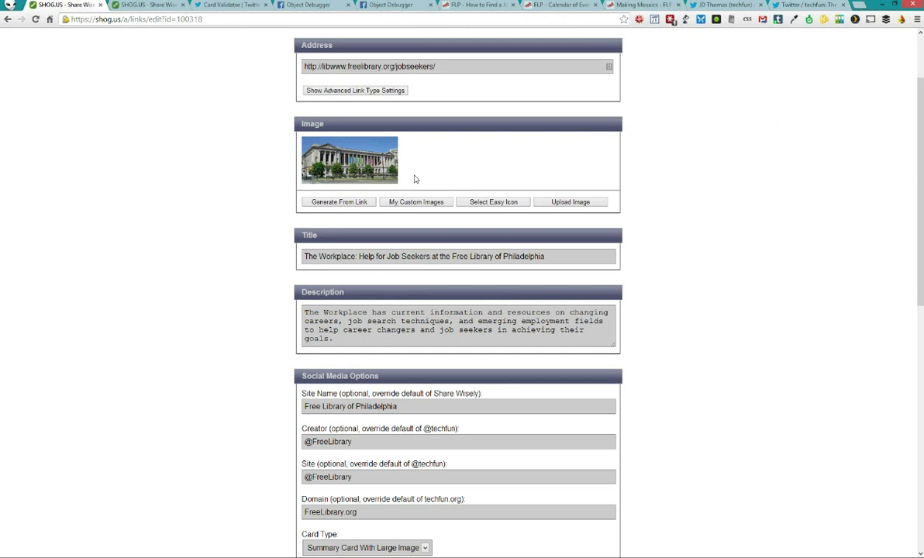
Show My Custom Images, compare with the How to Find a Job page, and return to the edit form
left_click(377, 203)
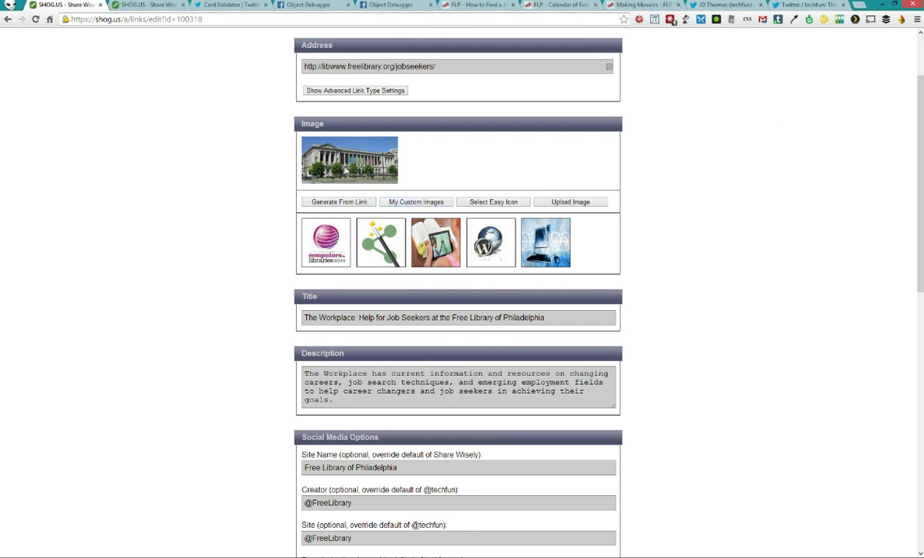
scroll(231, 238, "down", 1)
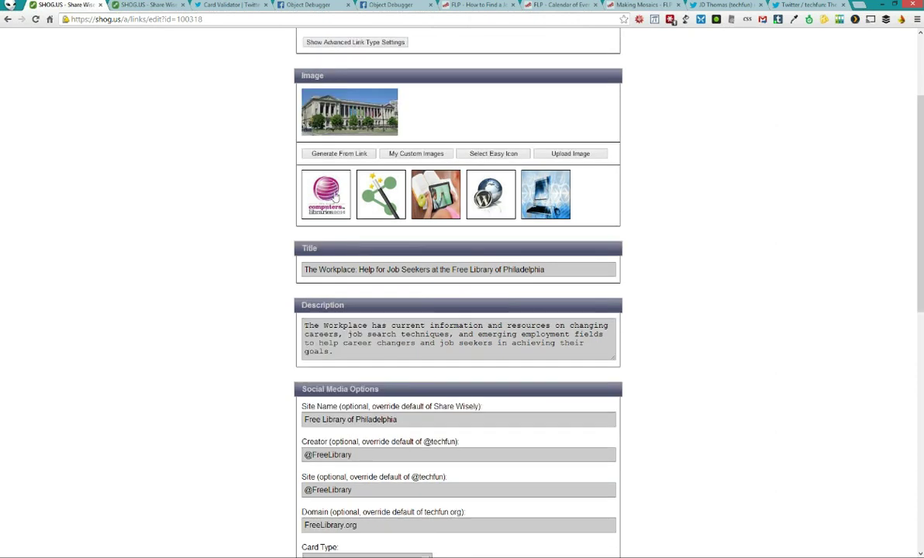
left_click(480, 5)
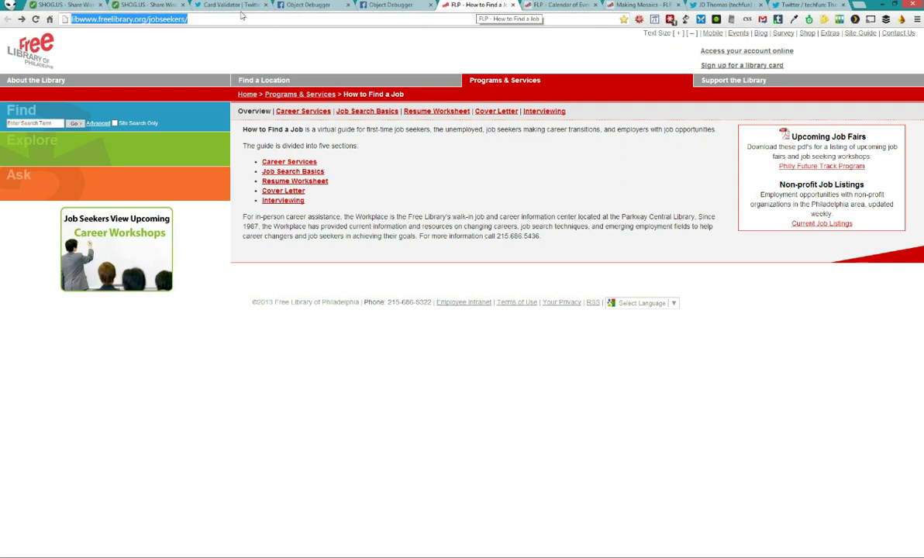
left_click(64, 5)
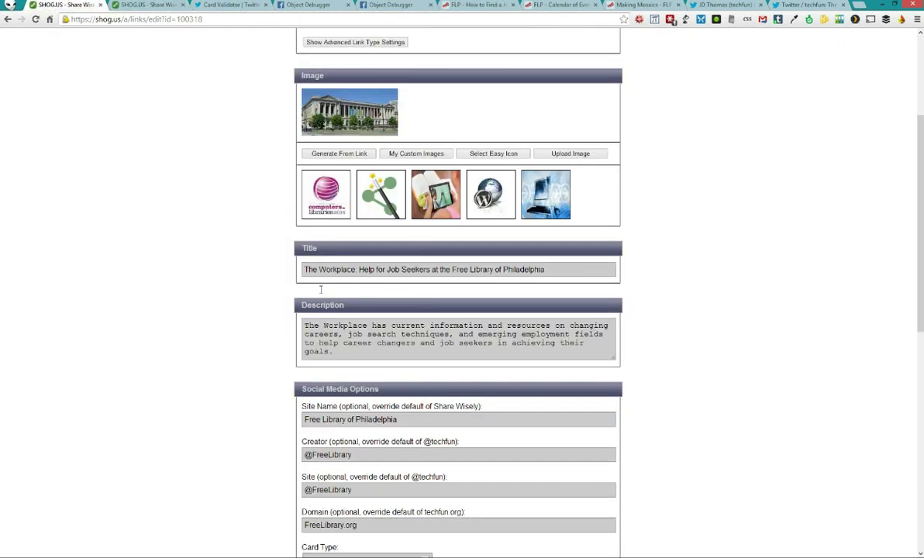
scroll(320, 289, "down", 1)
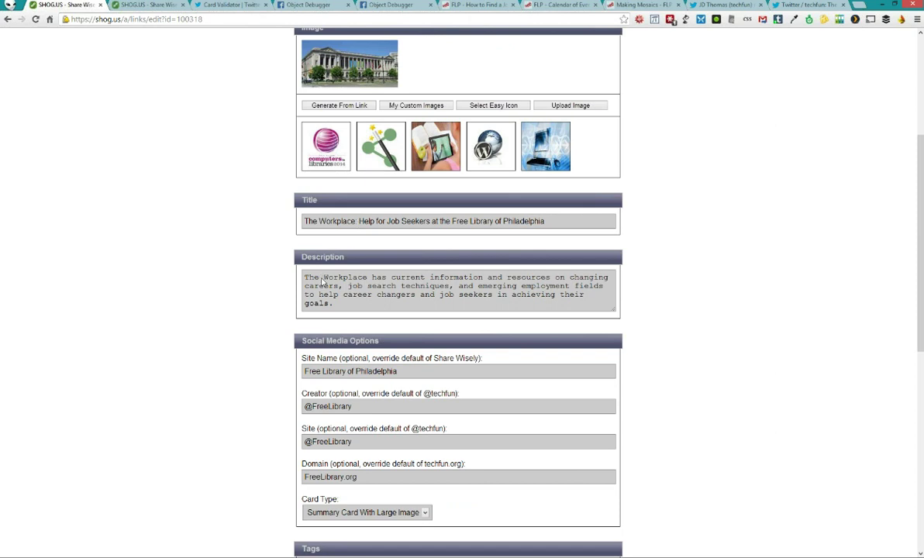
scroll(236, 326, "down", 2)
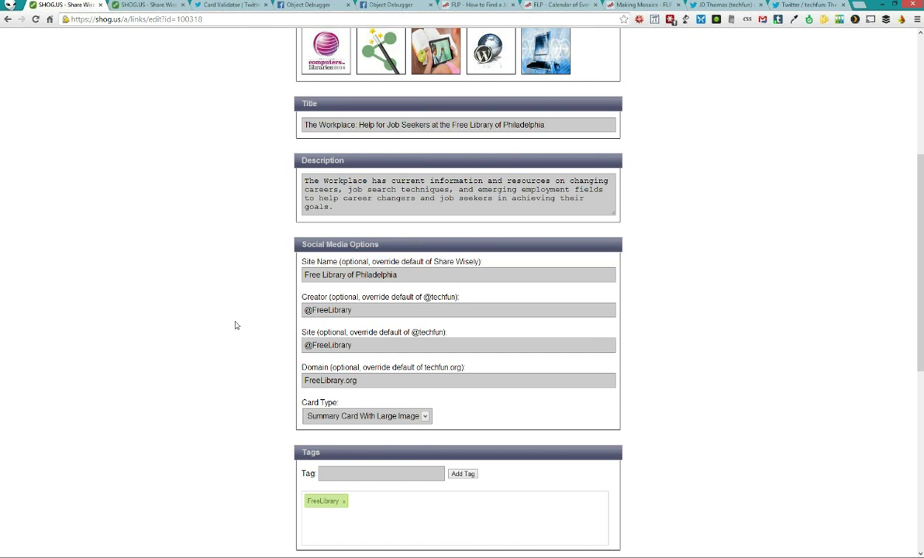
left_click_drag(355, 309, 266, 304)
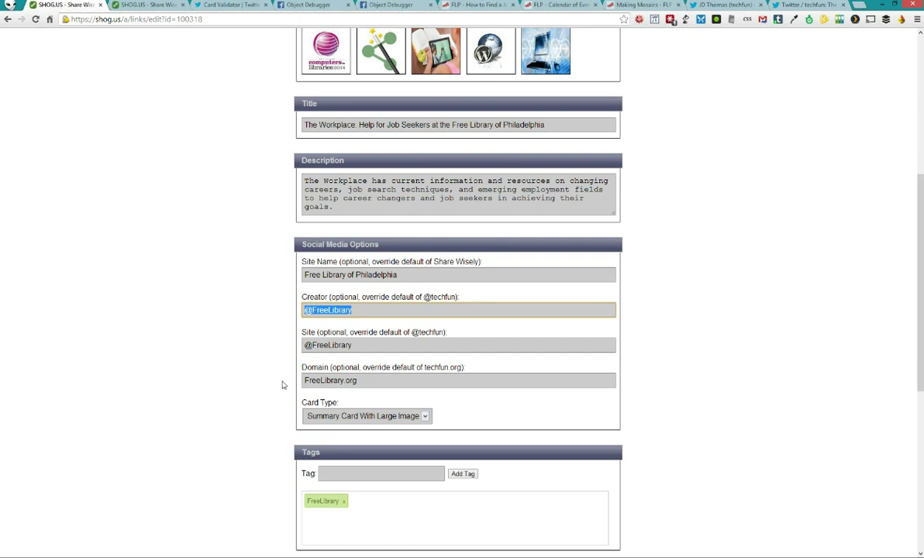
scroll(279, 363, "down", 1)
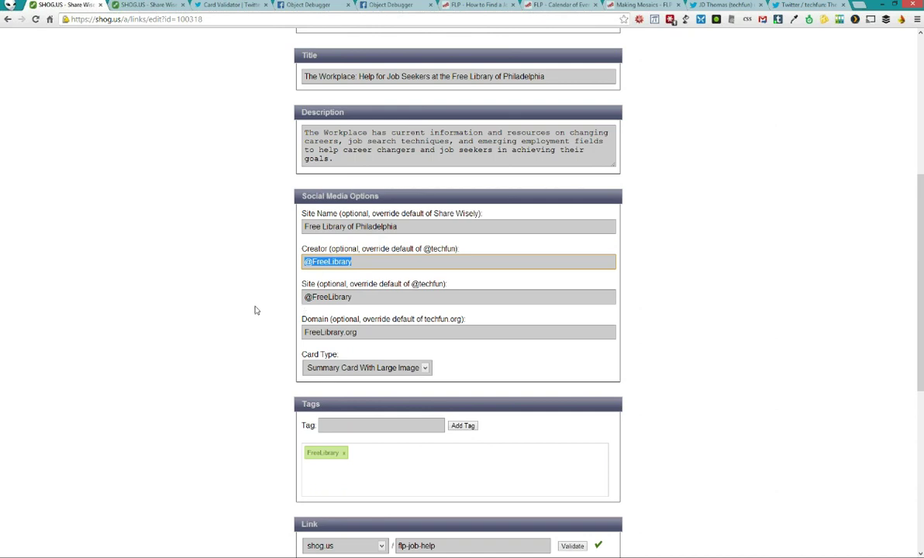
scroll(256, 310, "down", 3)
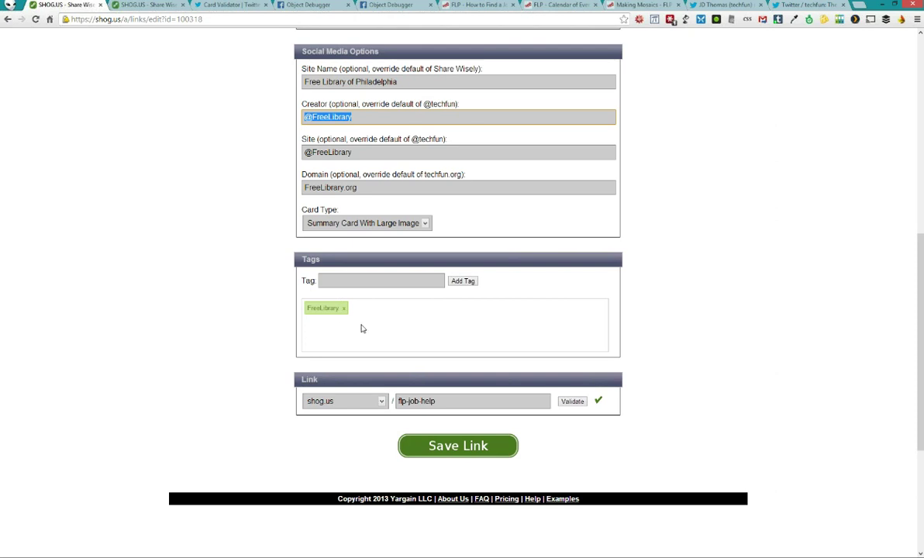
left_click(351, 281)
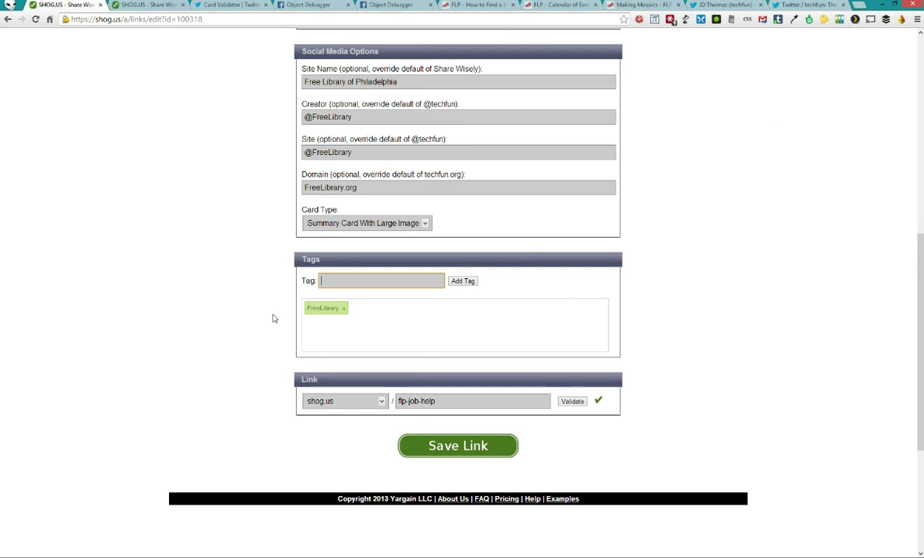
scroll(273, 318, "down", 1)
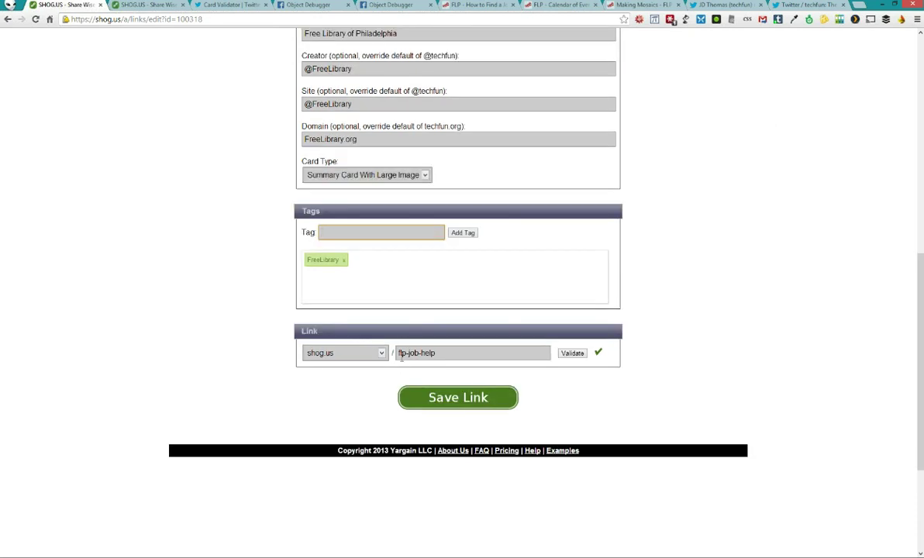
Save the job-help link, preview it at shog.us/flp-job-help, then go to the Twitter profile
left_click(469, 398)
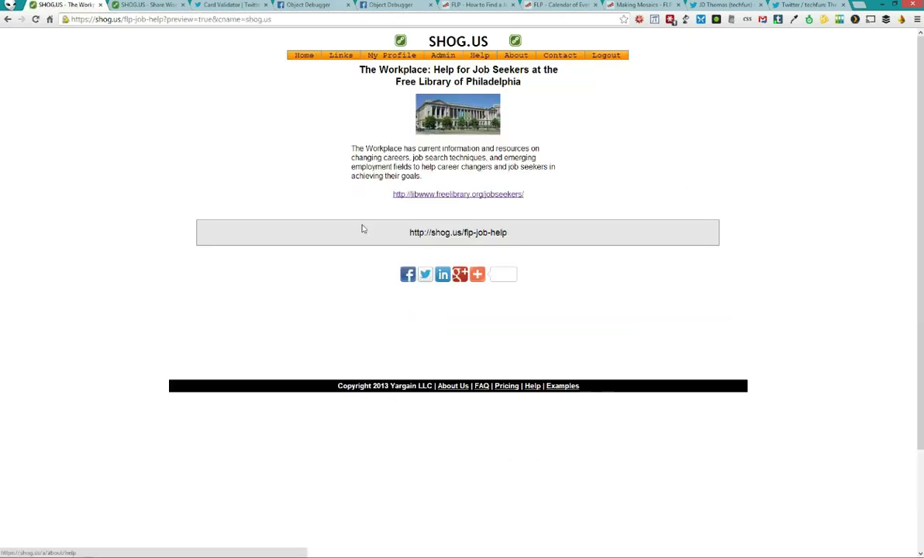
mouse_move(477, 274)
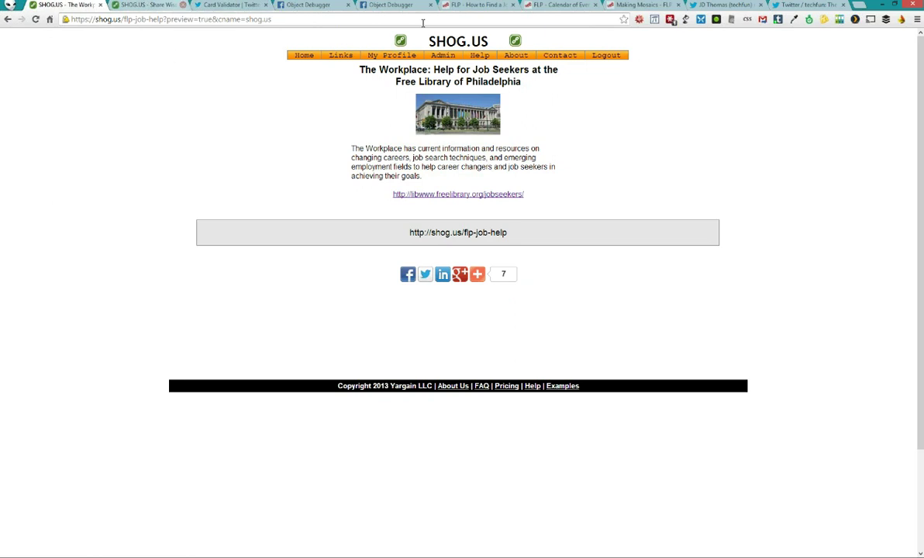
left_click(733, 5)
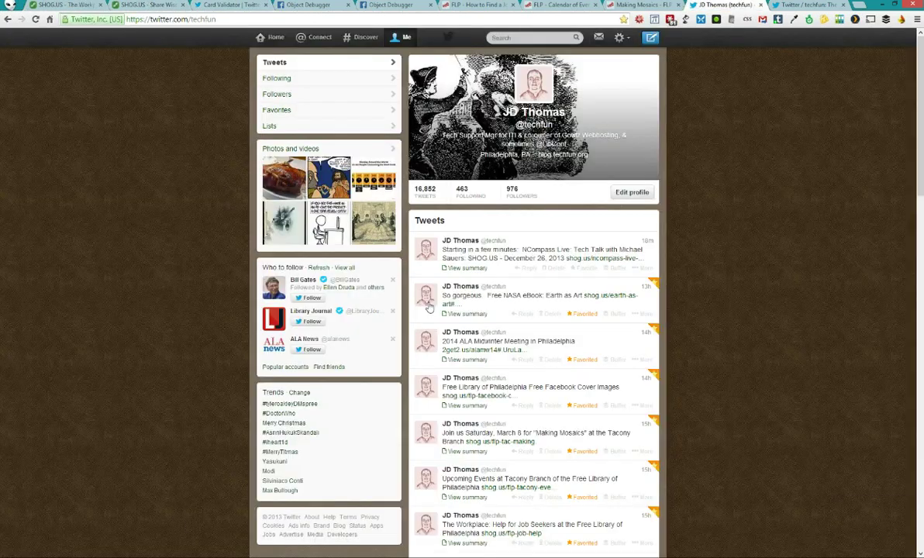
Scroll the Twitter profile to the Workplace tweet's summary card, then switch back to the SHOG.US preview
scroll(227, 272, "down", 3)
scroll(207, 254, "down", 2)
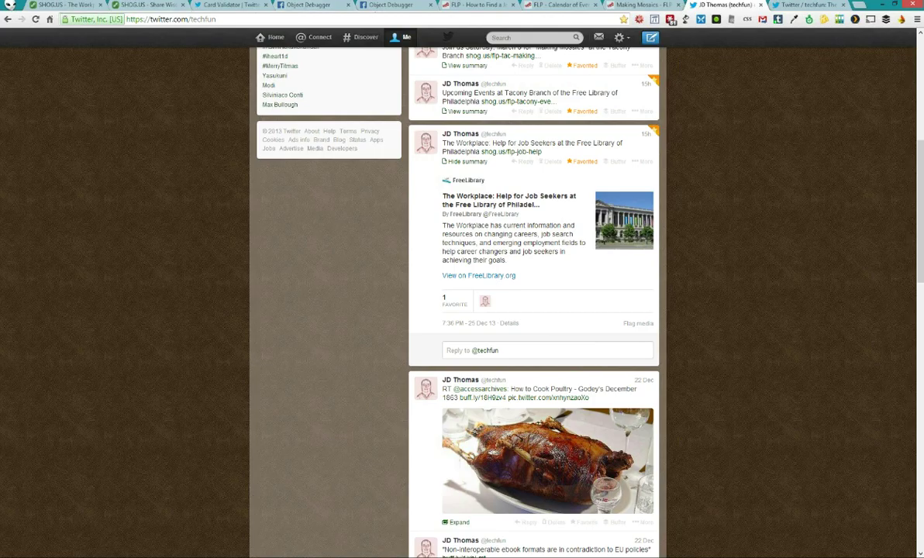
key("alt+Tab")
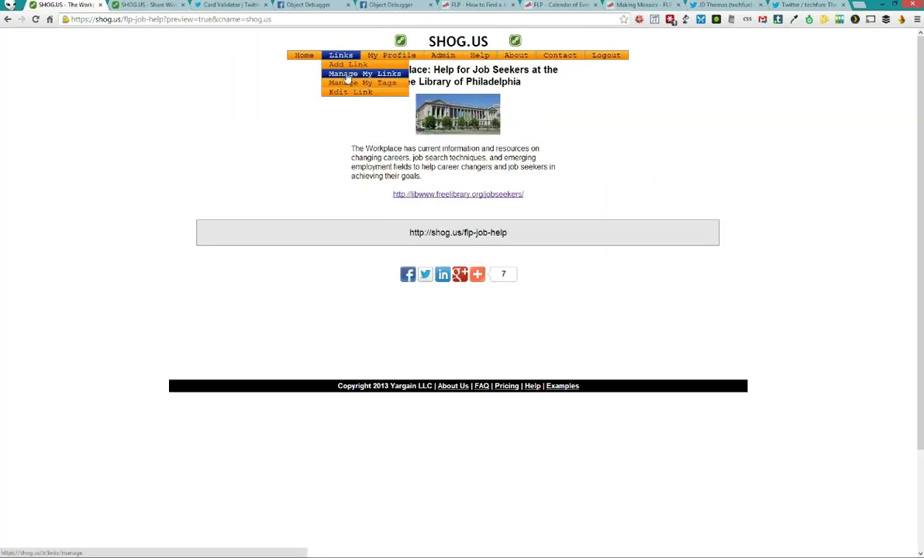
Review the Links > Manage My Links list, then bring up the Facebook post sharing the NASA PDF
left_click(347, 75)
scroll(555, 231, "down", 3)
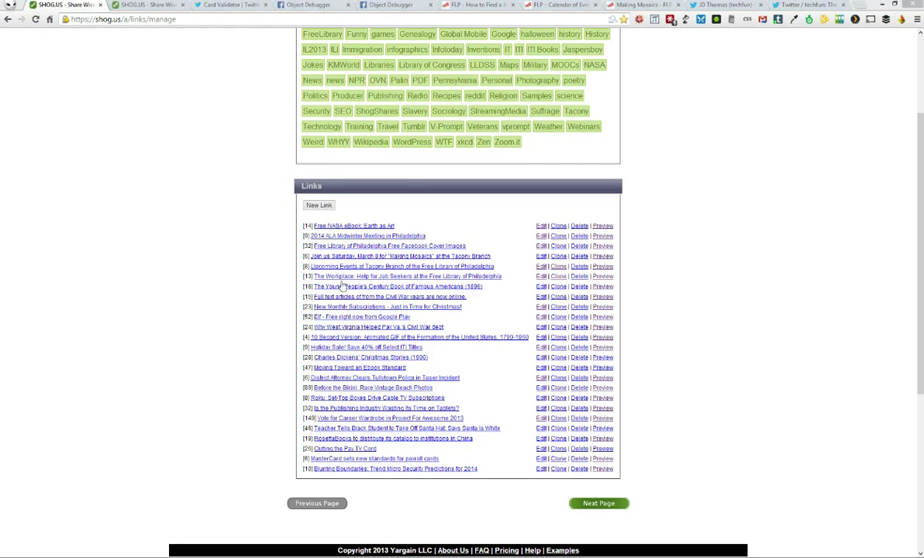
key("alt+Tab")
left_click(711, 6)
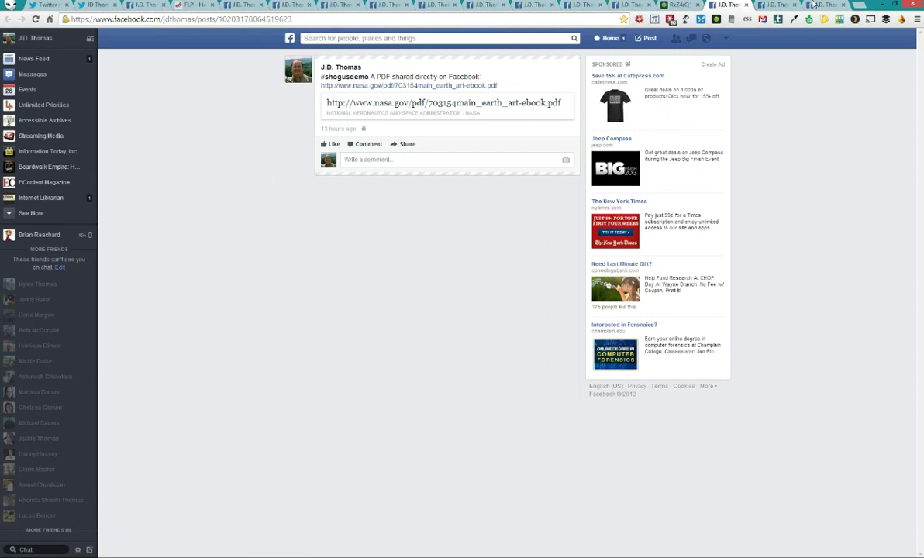
Compare the NASA Earth as Art posts and PDF, then view the direct Tacony Branch calendar post
left_click(770, 7)
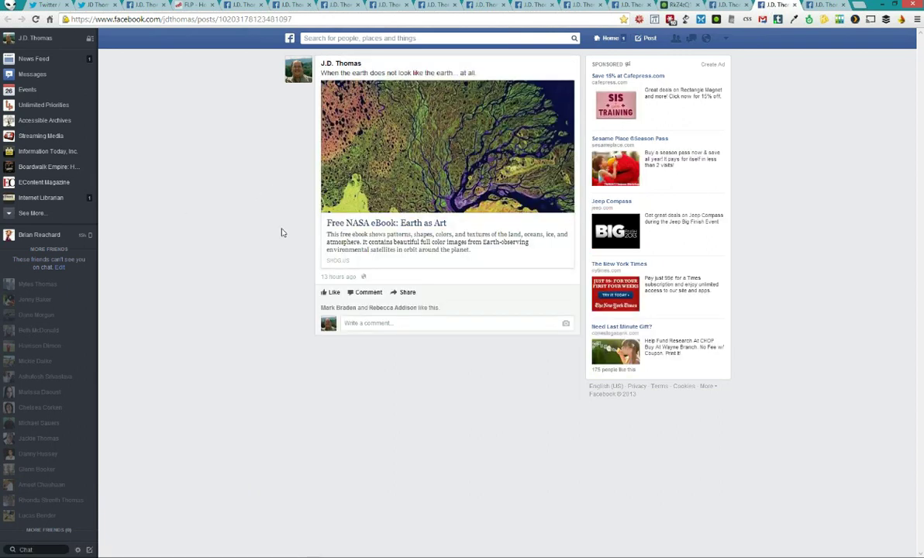
left_click(338, 211)
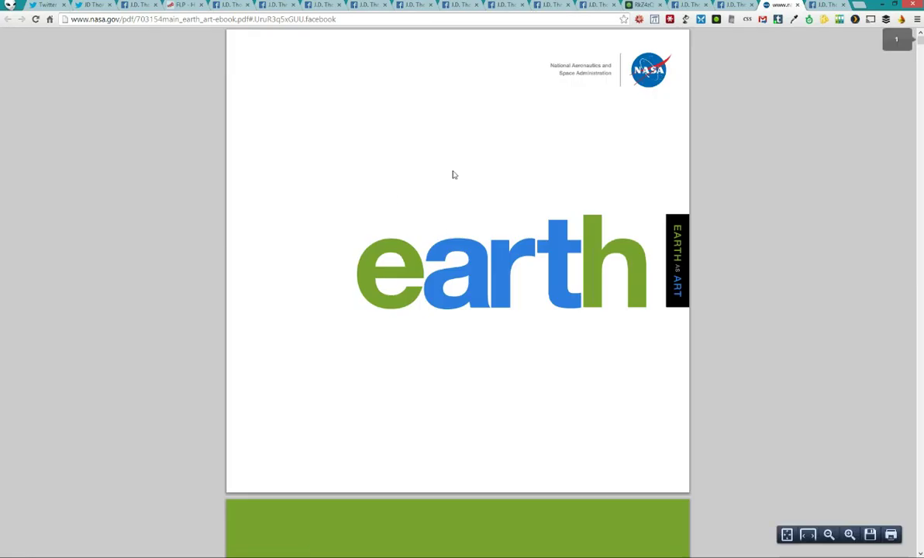
left_click(676, 6)
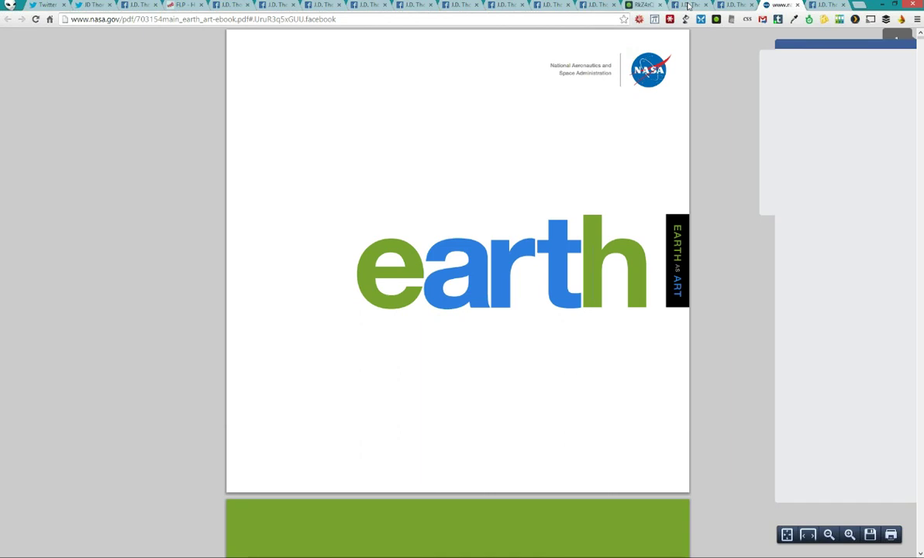
left_click(735, 6)
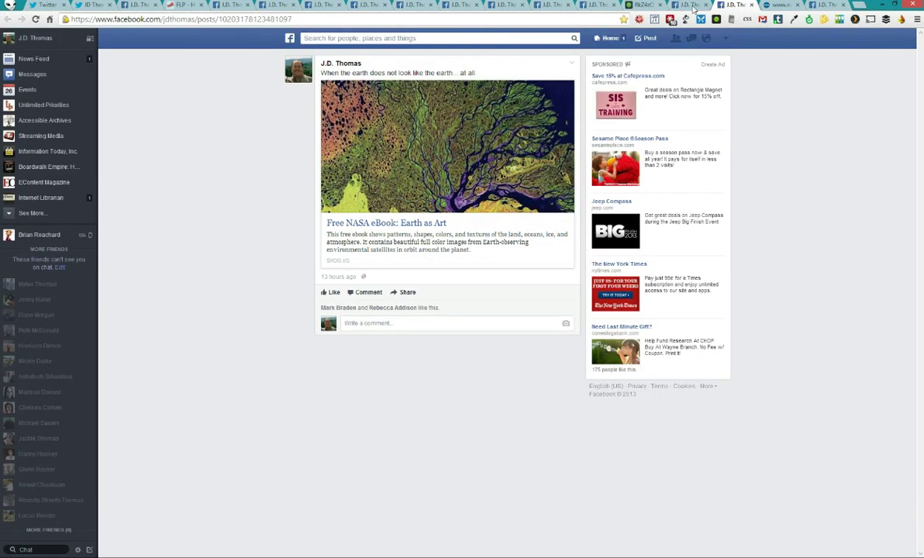
left_click(690, 6)
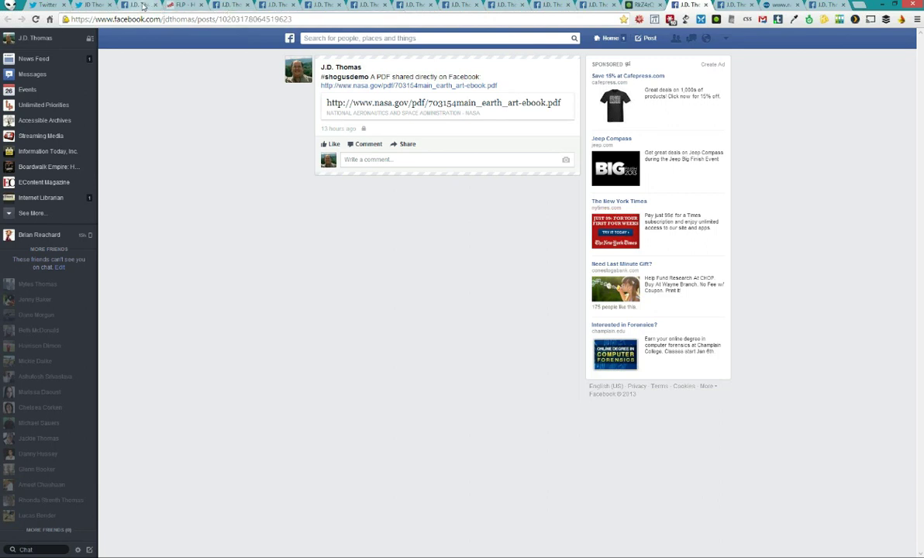
left_click(230, 5)
left_click(275, 6)
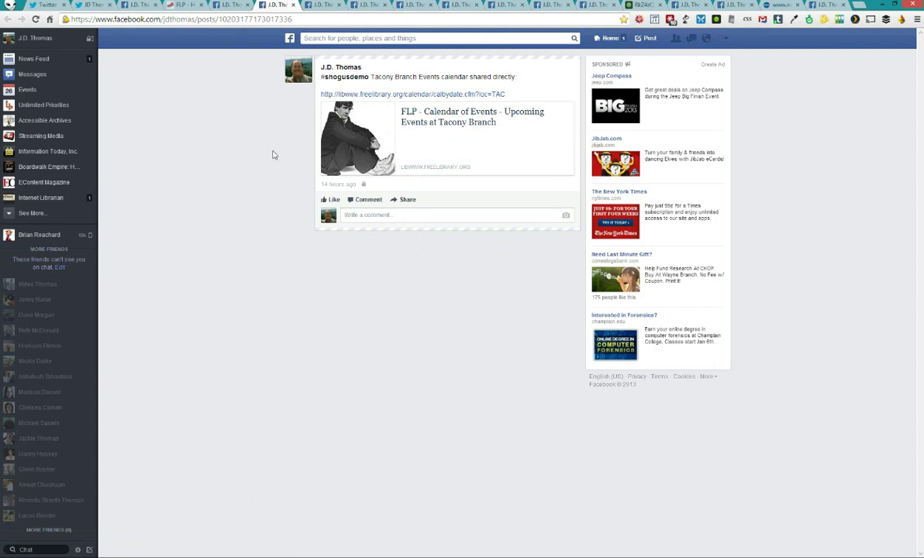
View the optimized Tacony link post, the direct Making Mosaics post, and the SHOG.US mosaic post
key("ctrl+Tab")
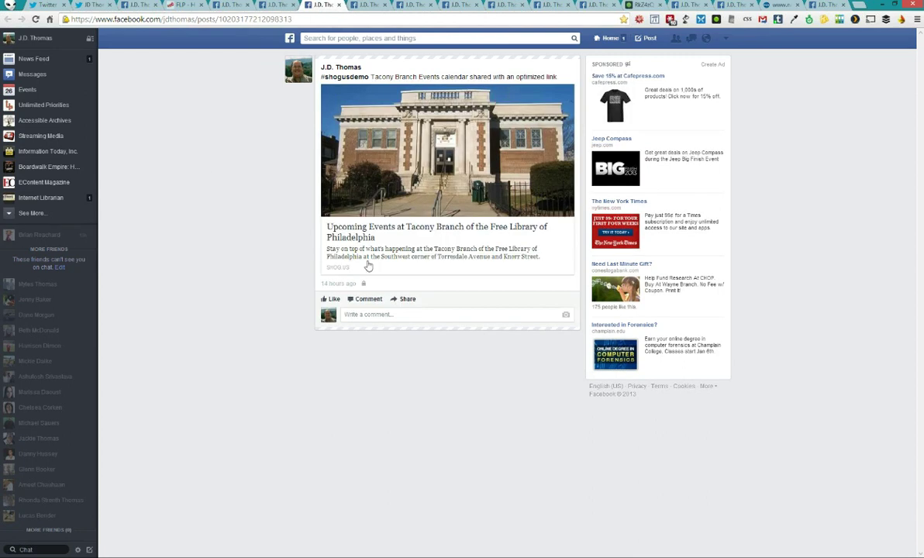
left_click(364, 4)
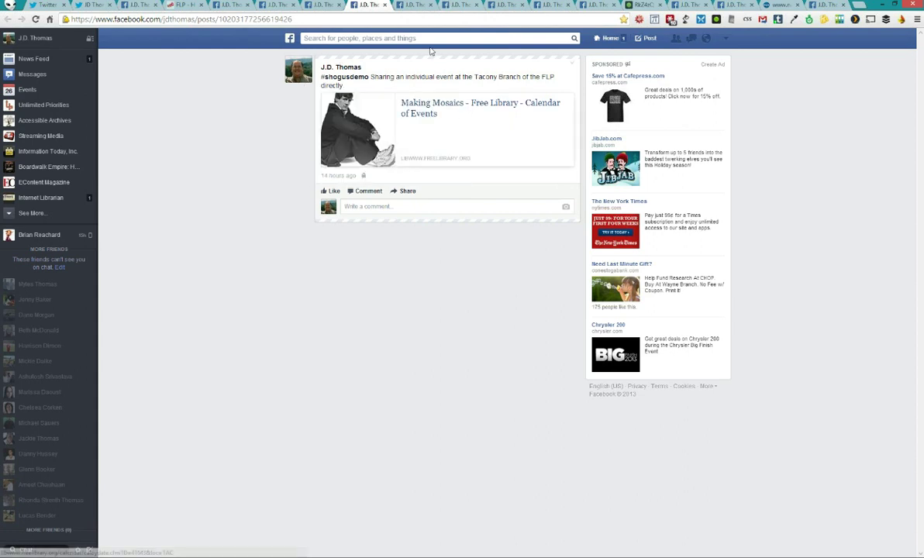
left_click(416, 6)
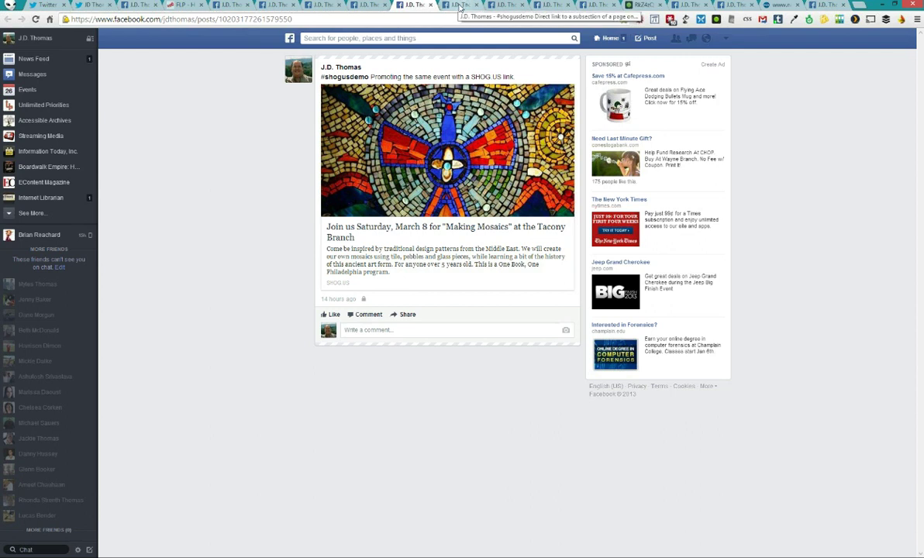
Check the FLP subsection and cover-images posts, then return to the SHOG.US links list
left_click(460, 7)
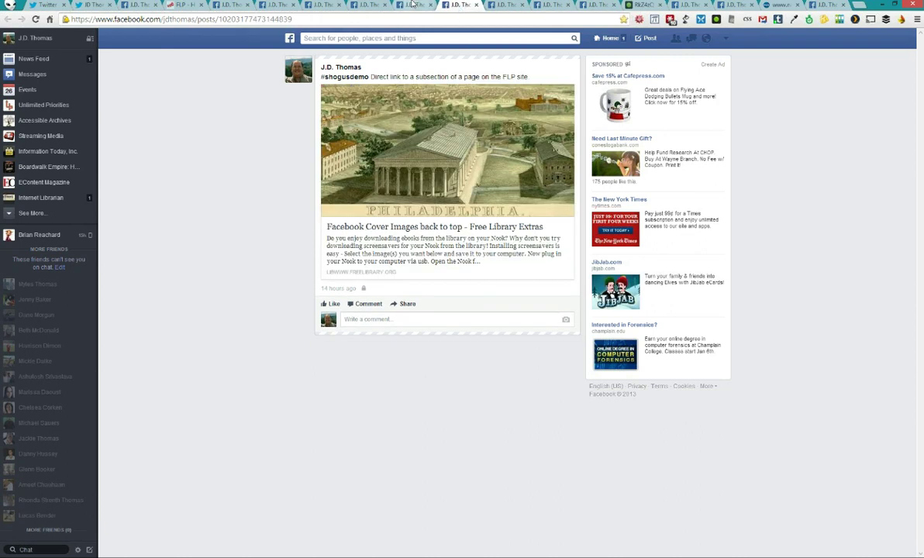
left_click(498, 6)
left_click(457, 7)
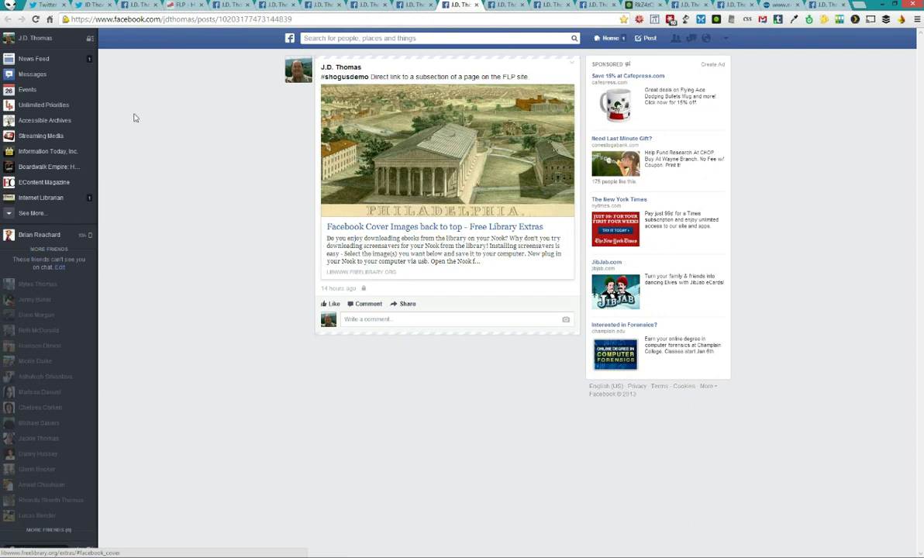
left_click(501, 4)
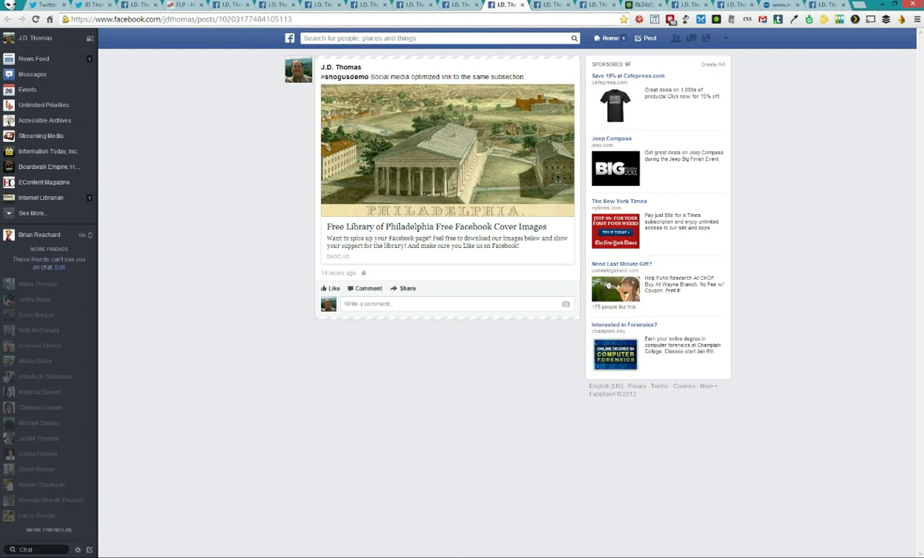
key("alt+Tab")
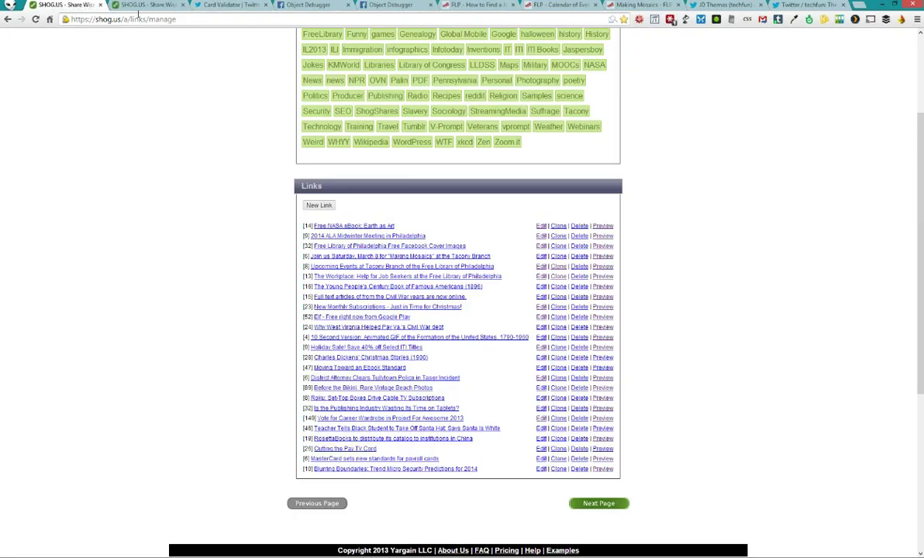
left_click(133, 6)
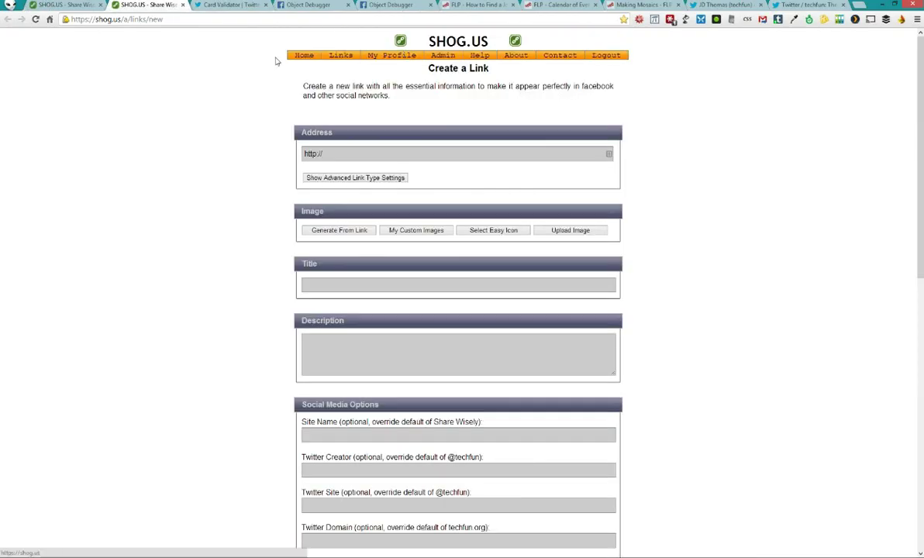
right_click(302, 57)
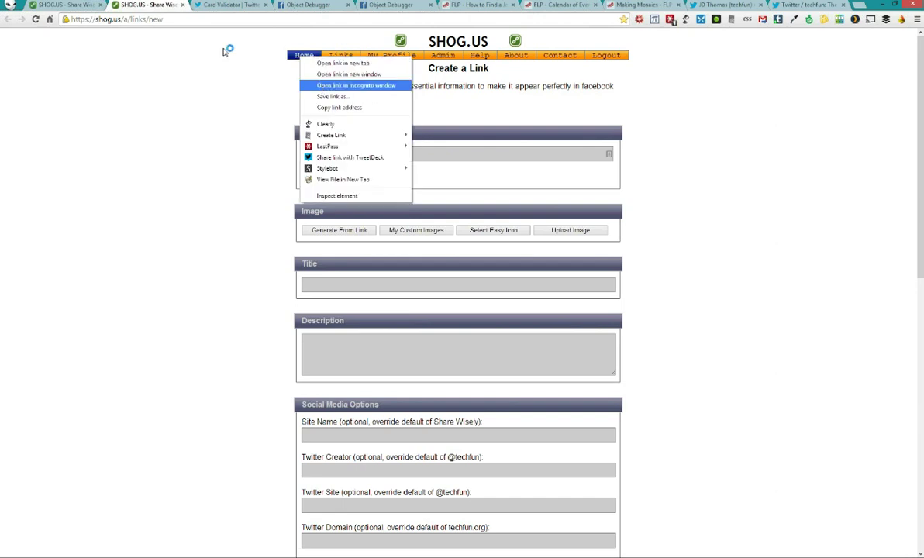
left_click(322, 86)
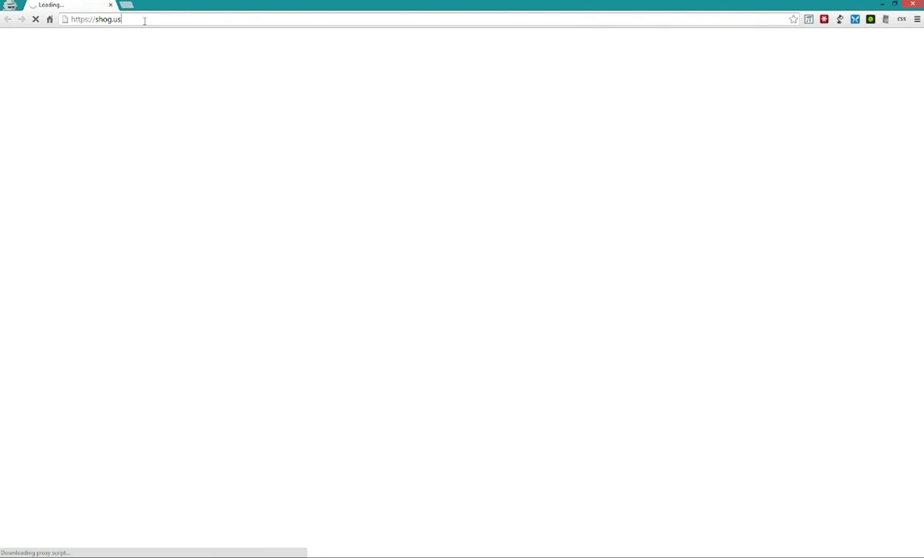
left_click(172, 21)
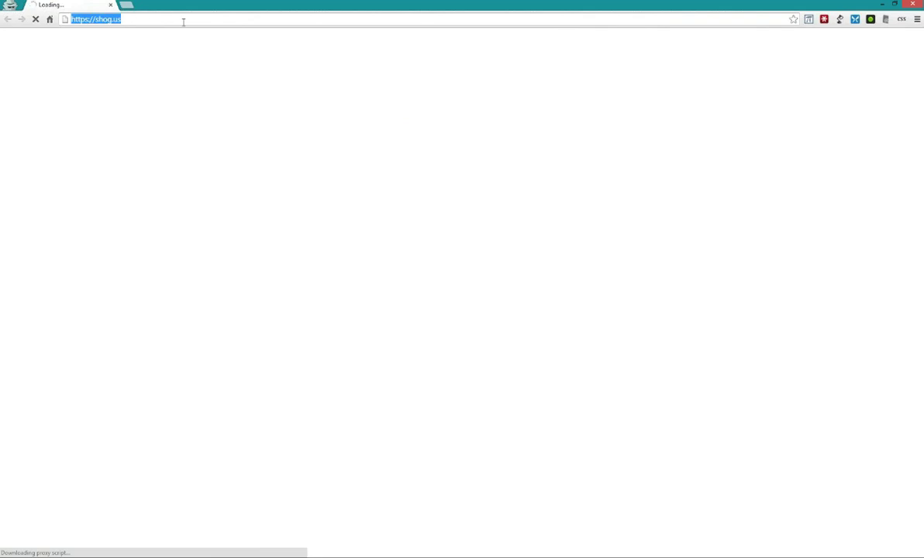
left_click(184, 22)
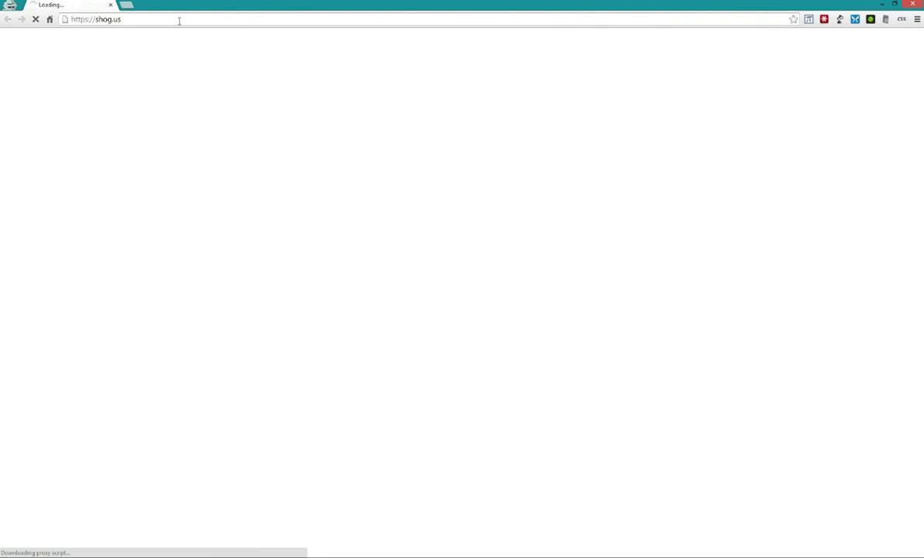
key("ctrl+a")
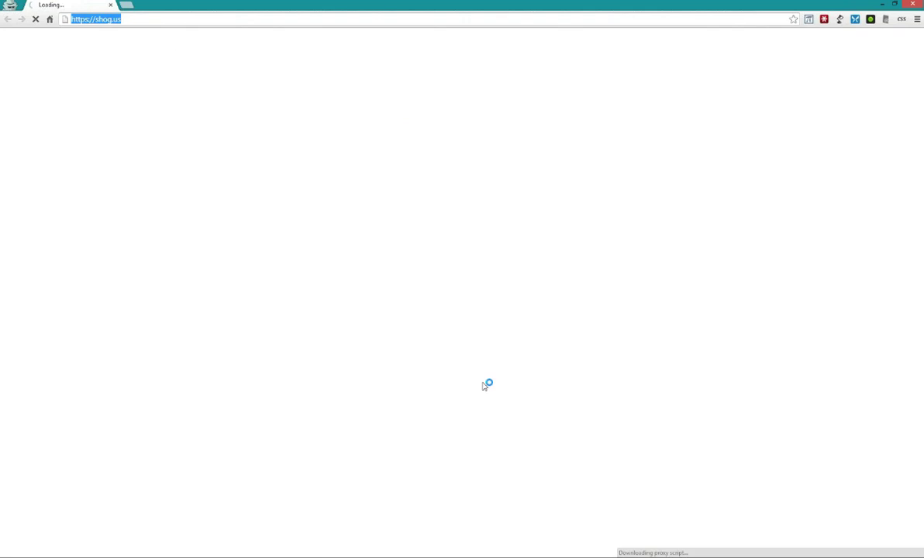
left_click(229, 94)
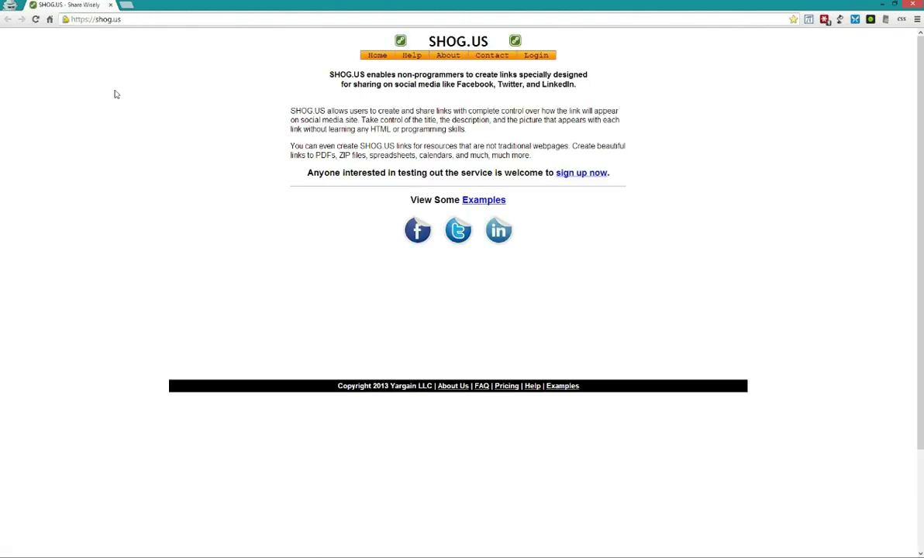
mouse_move(536, 56)
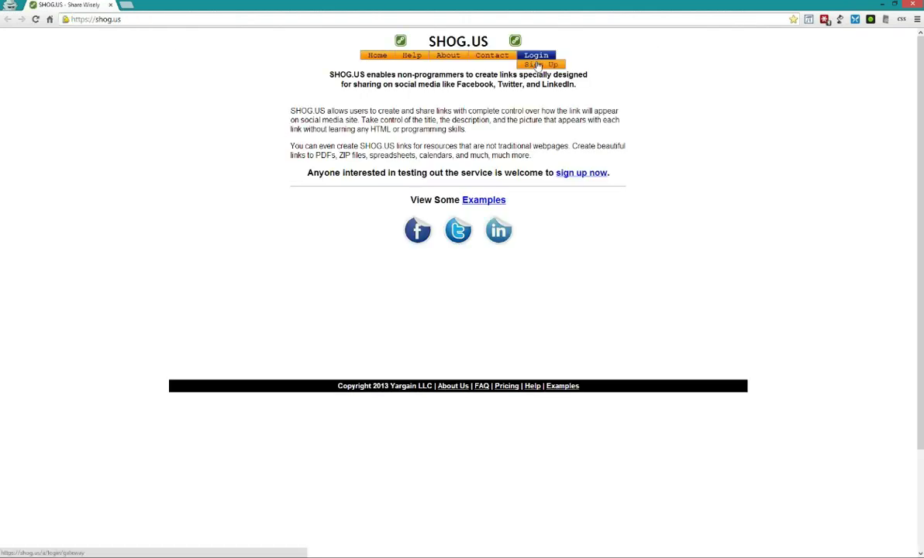
left_click(541, 65)
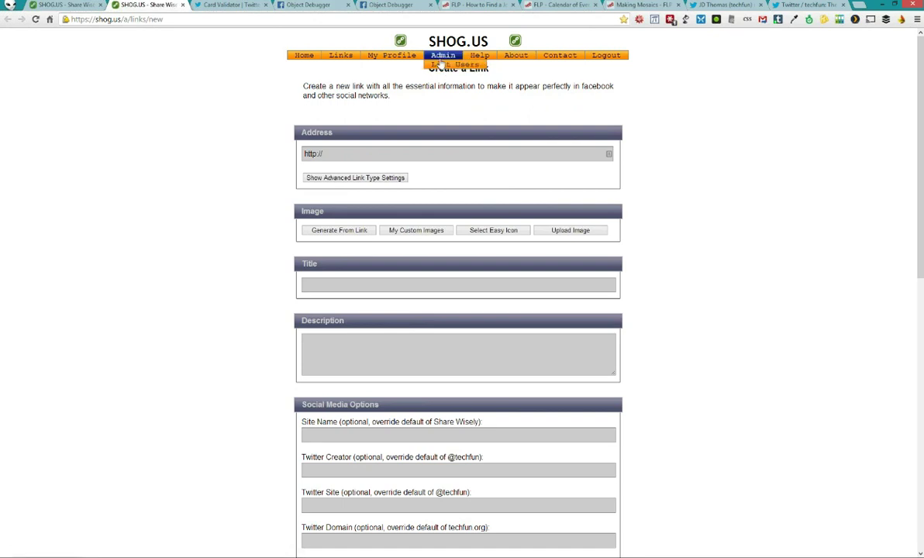
Open Admin > List Users to see all registered accounts
left_click(449, 65)
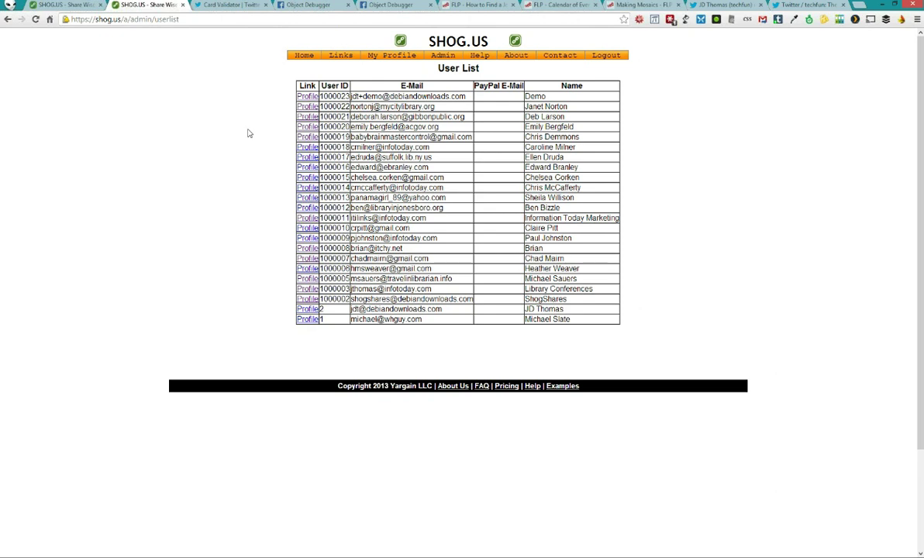
Open My Profile and highlight the Facebook Publisher and other Facebook URLs
left_click(395, 60)
scroll(213, 120, "down", 1)
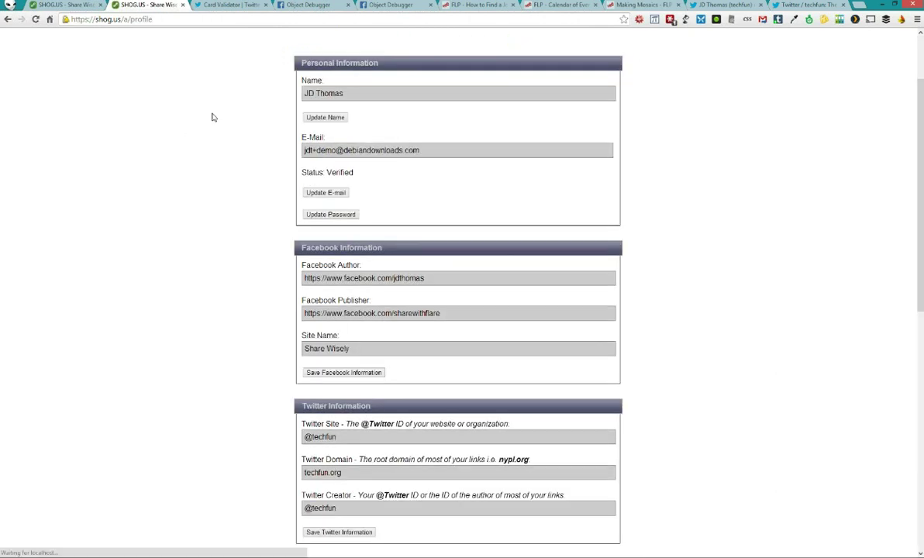
scroll(241, 87, "down", 3)
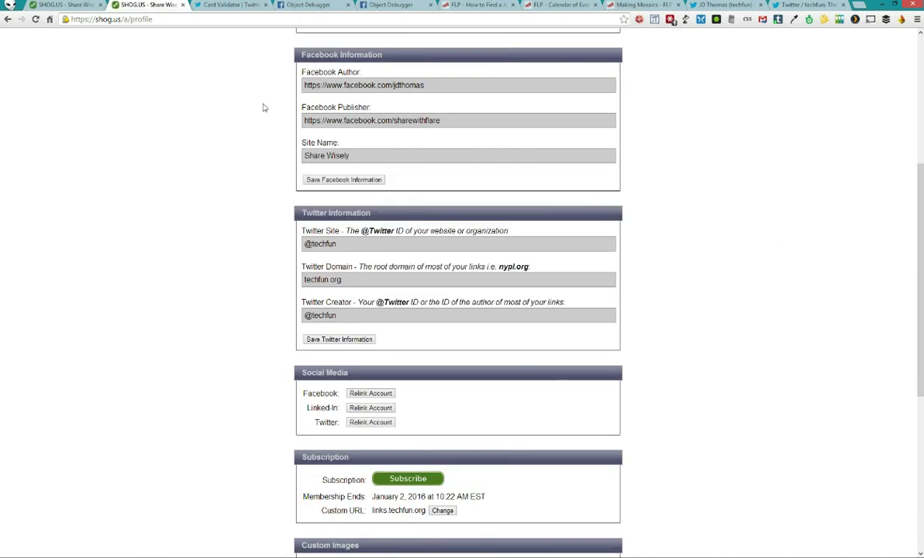
scroll(263, 107, "down", 1)
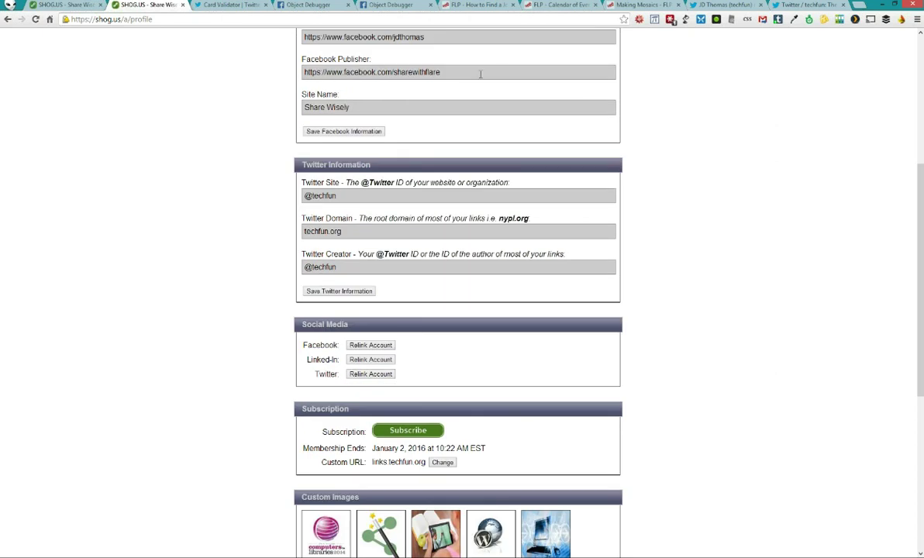
left_click_drag(446, 71, 305, 74)
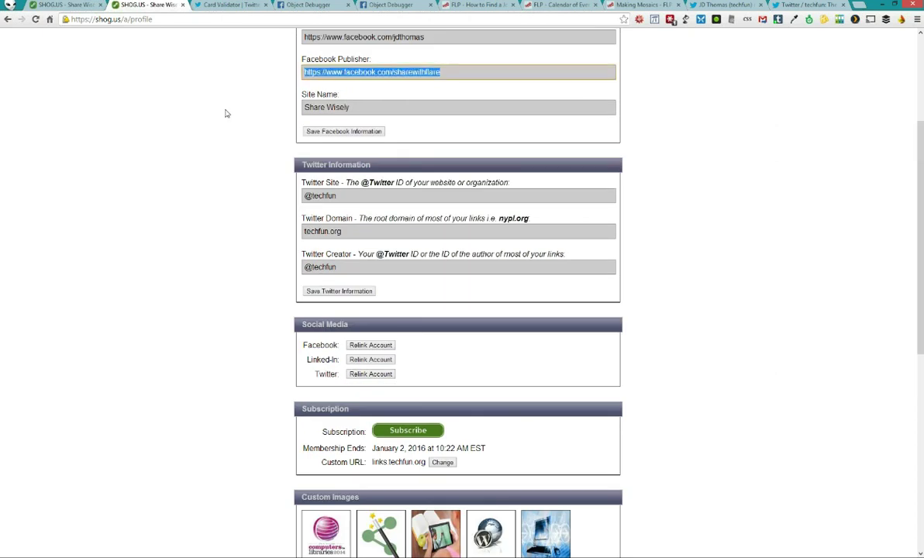
scroll(227, 113, "up", 2)
left_click_drag(423, 136, 266, 142)
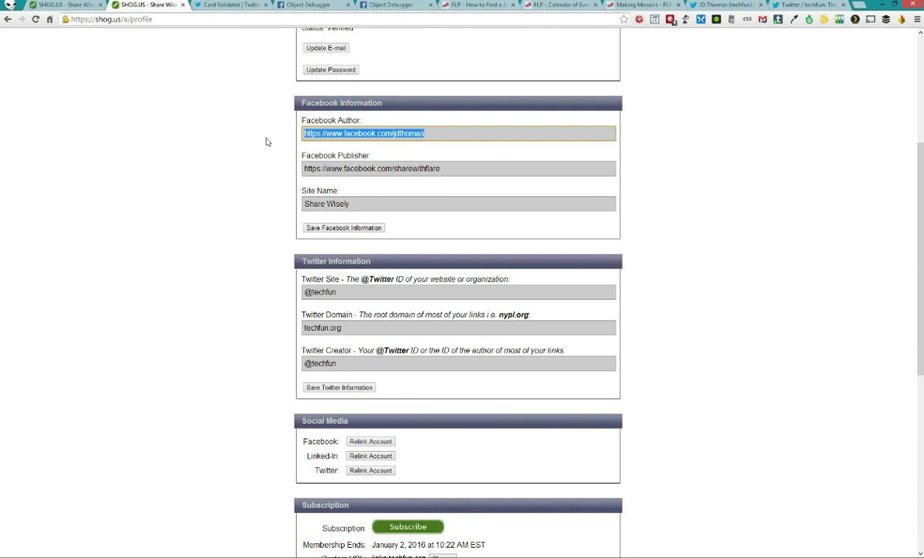
Scroll down to highlight the Custom URL value, then go to the FAQ page
scroll(264, 140, "down", 2)
scroll(287, 120, "down", 4)
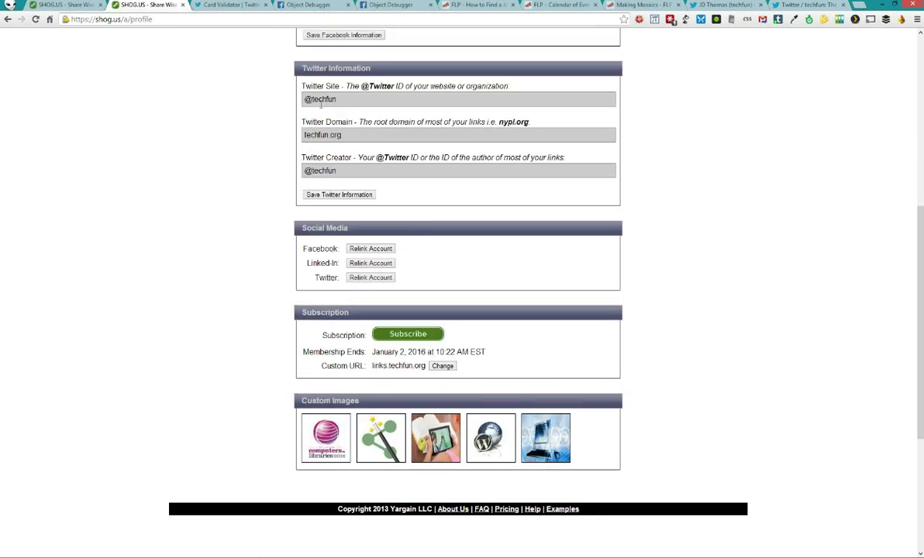
scroll(314, 155, "up", 4)
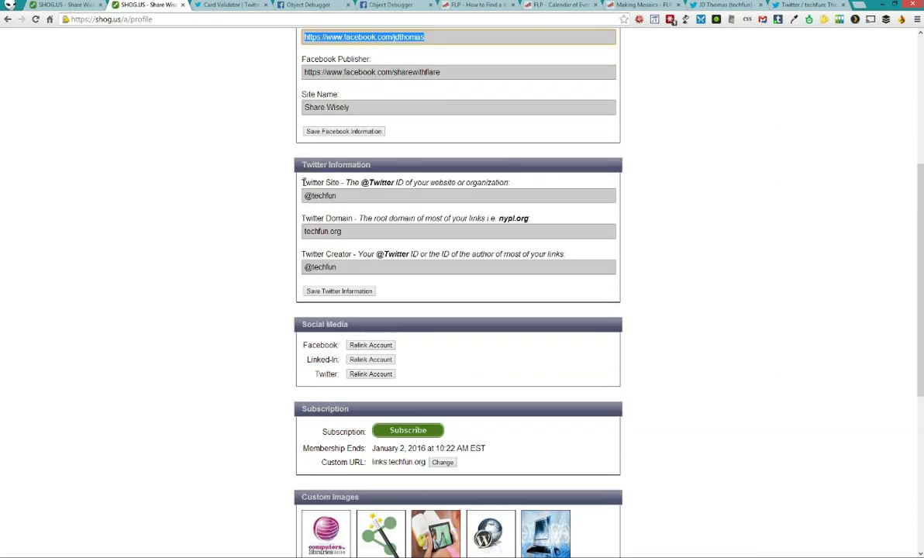
scroll(254, 226, "down", 1)
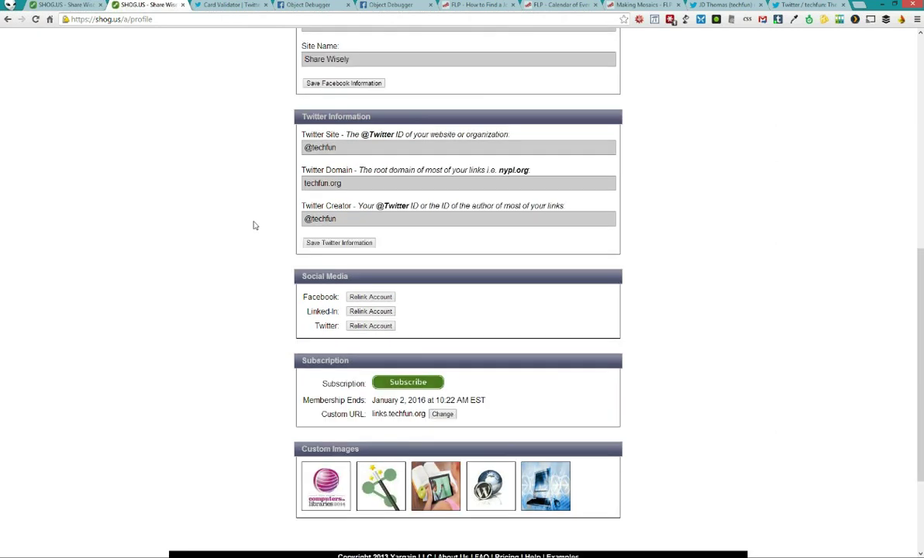
scroll(253, 225, "down", 3)
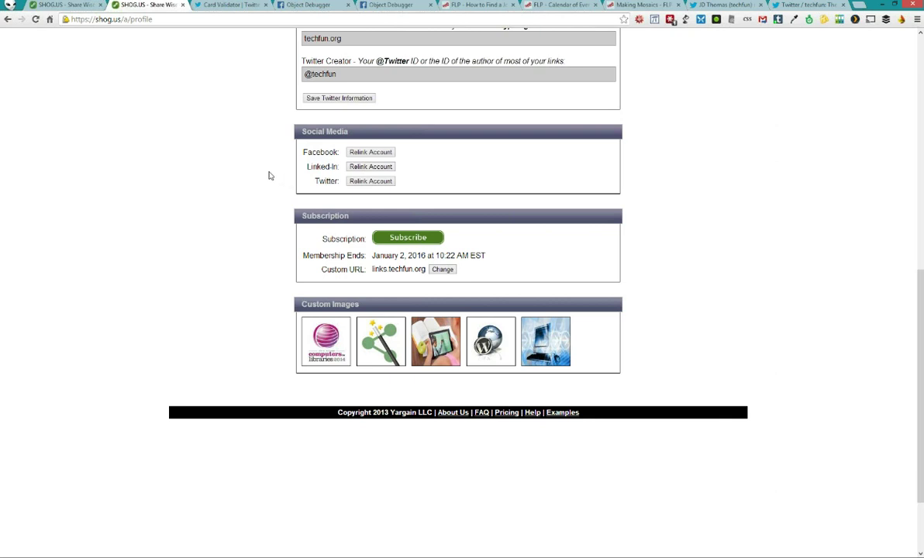
scroll(269, 176, "down", 2)
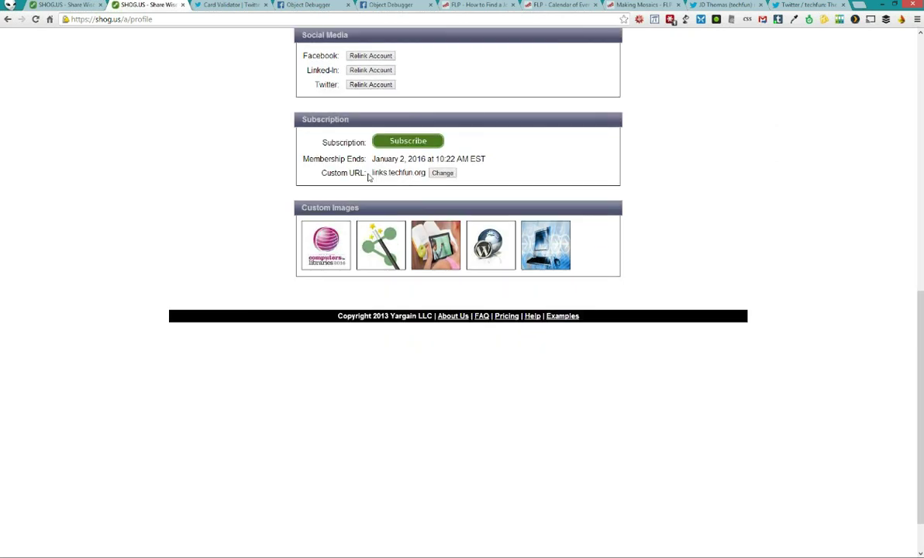
left_click_drag(372, 173, 427, 173)
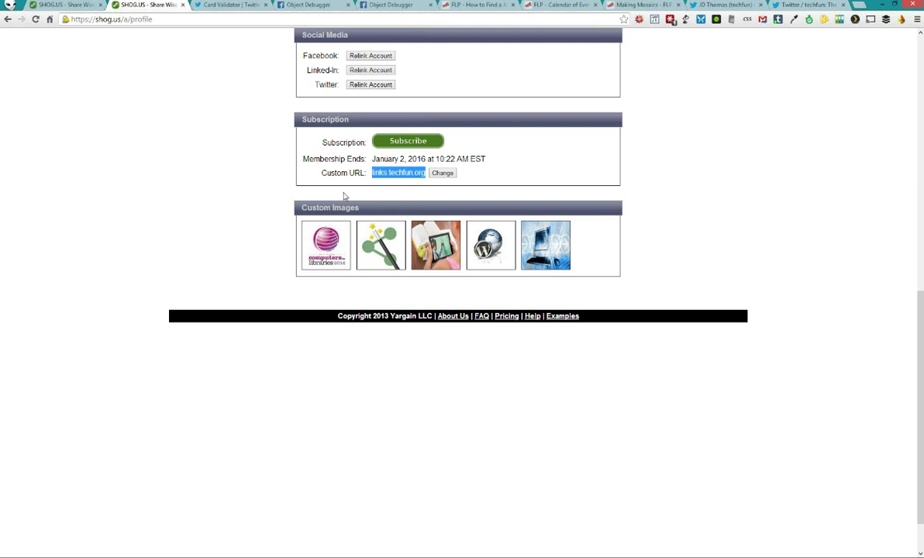
left_click(480, 318)
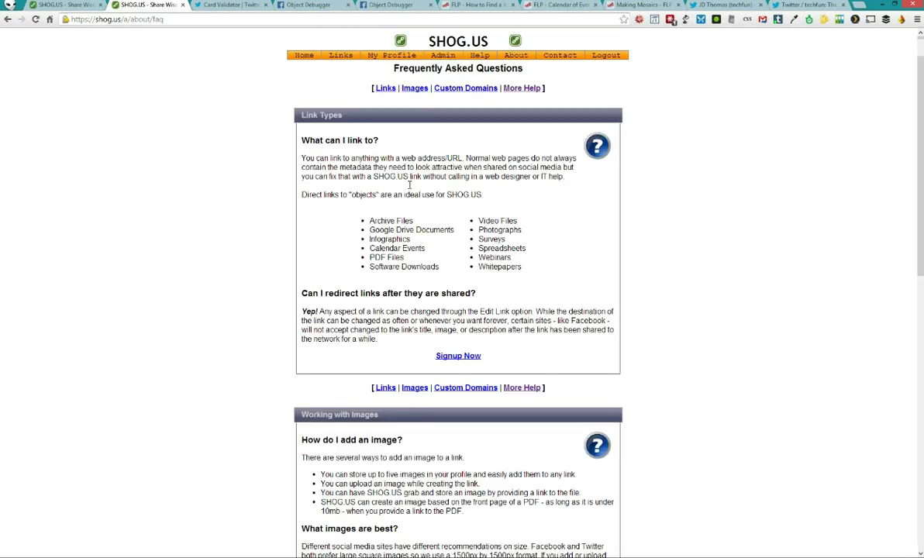
Read the Custom Domains answer, highlighting domains.shog.us and 54.208.62.38, then return to the links tab
scroll(462, 343, "down", 1)
left_click(461, 342)
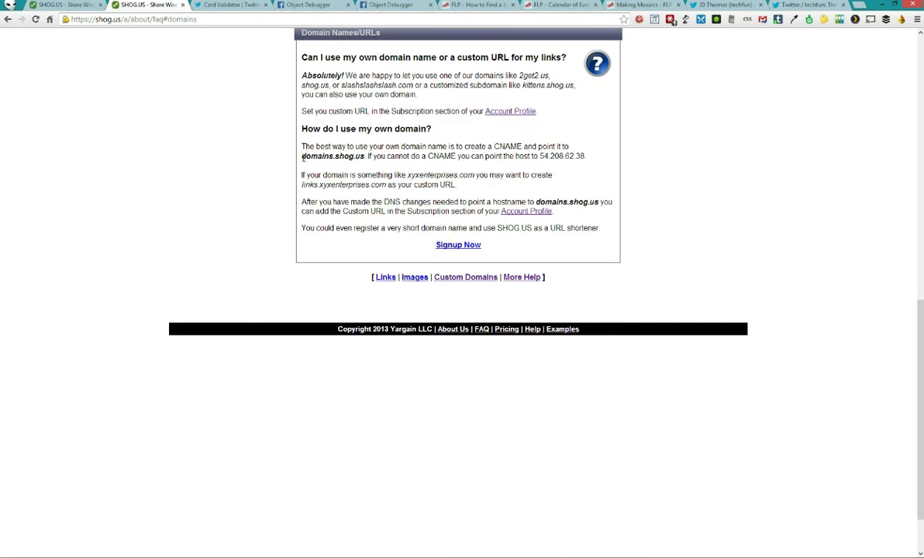
left_click_drag(302, 157, 364, 157)
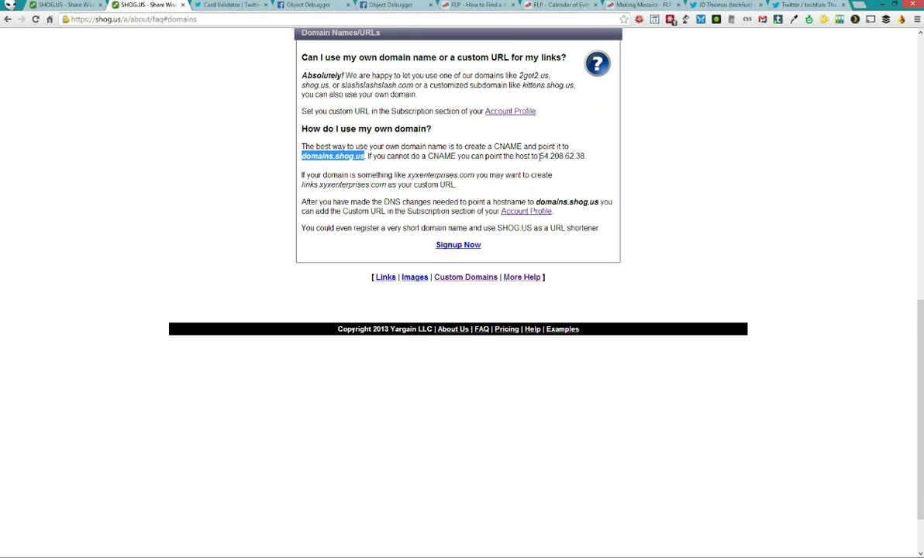
left_click_drag(540, 156, 589, 163)
left_click(346, 162)
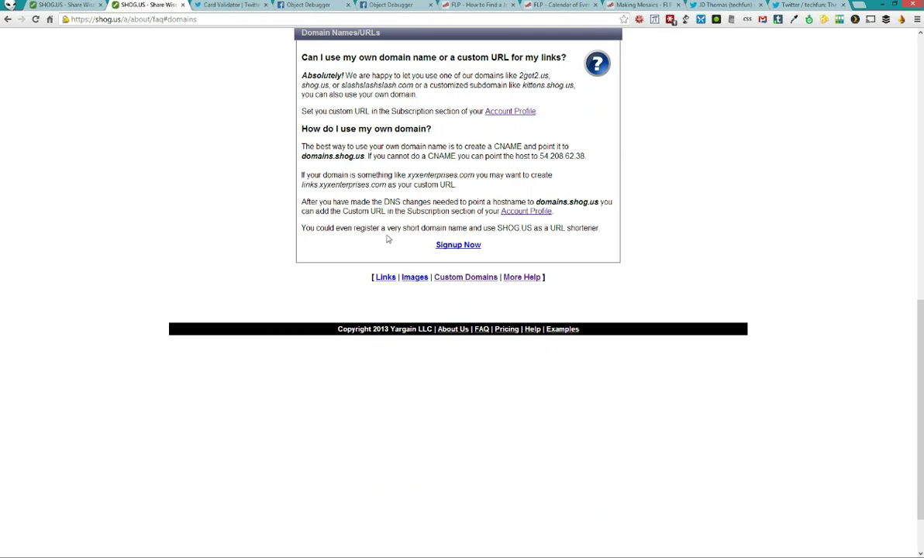
scroll(364, 225, "up", 2)
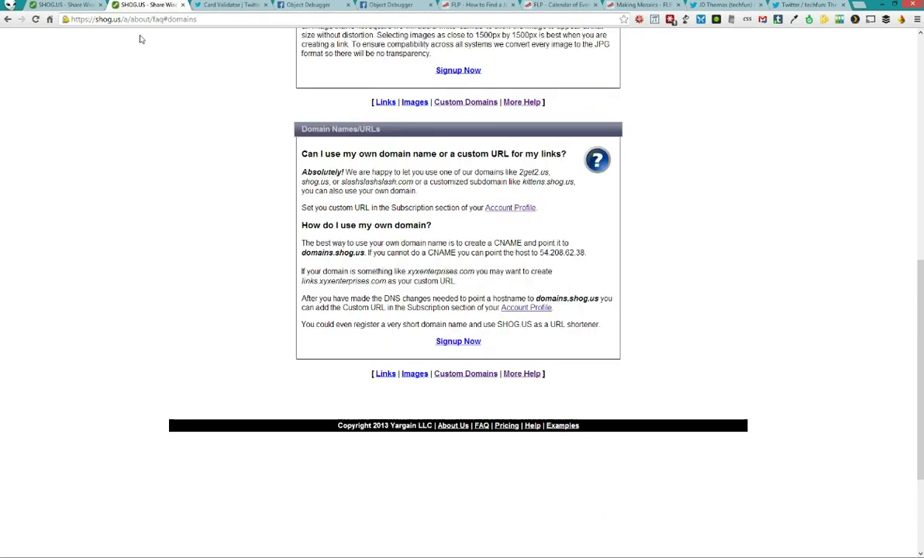
left_click(82, 6)
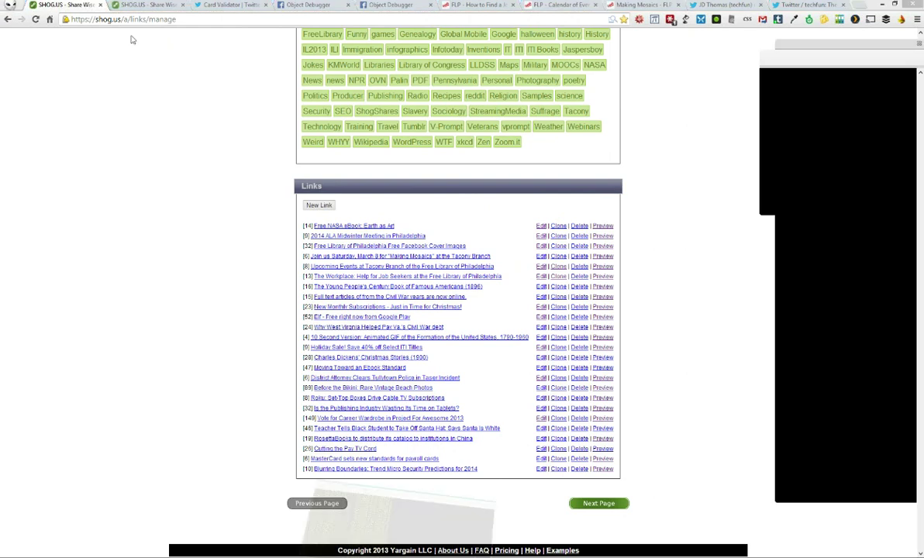
Cancel the running pageheader command in ZOC and clear the stray characters from the prompt
key("ctrl+c")
type("wous tra")
type("ve")
key("BackSpace")
key("BackSpace")
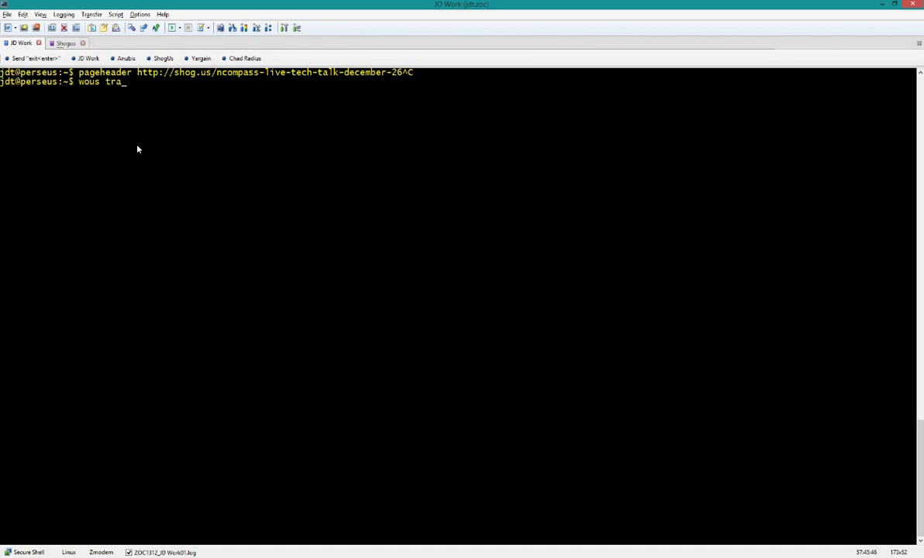
key("alt+Tab")
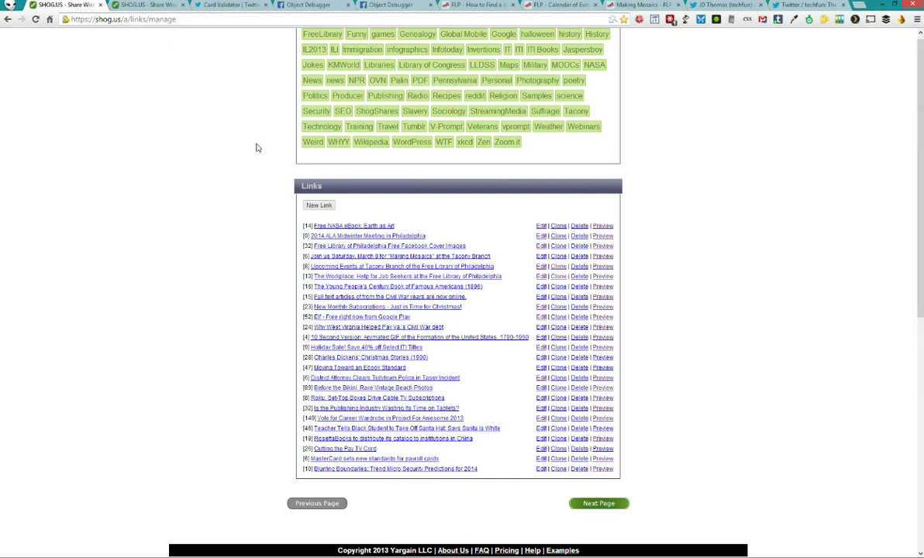
Refresh the links page and keep slashslashslash.com as the new short link's domain
key("F5")
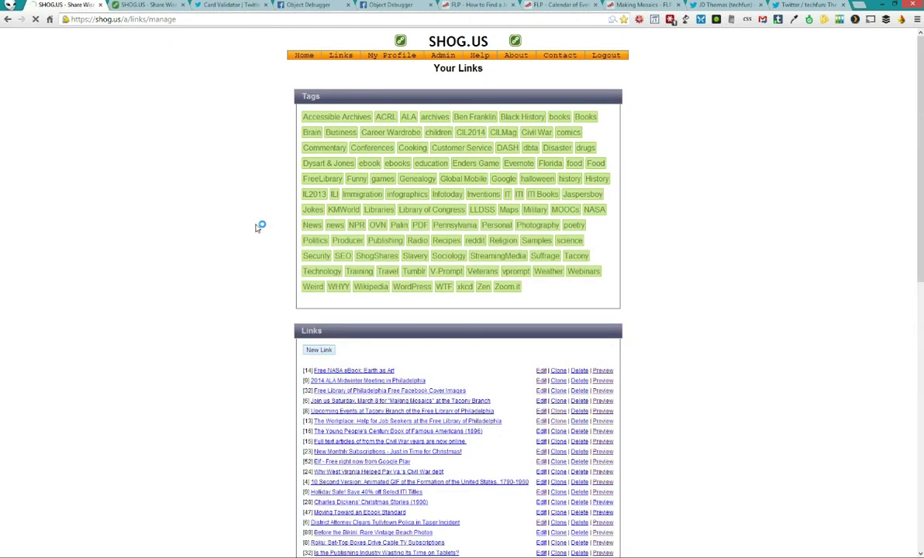
scroll(256, 227, "down", 10)
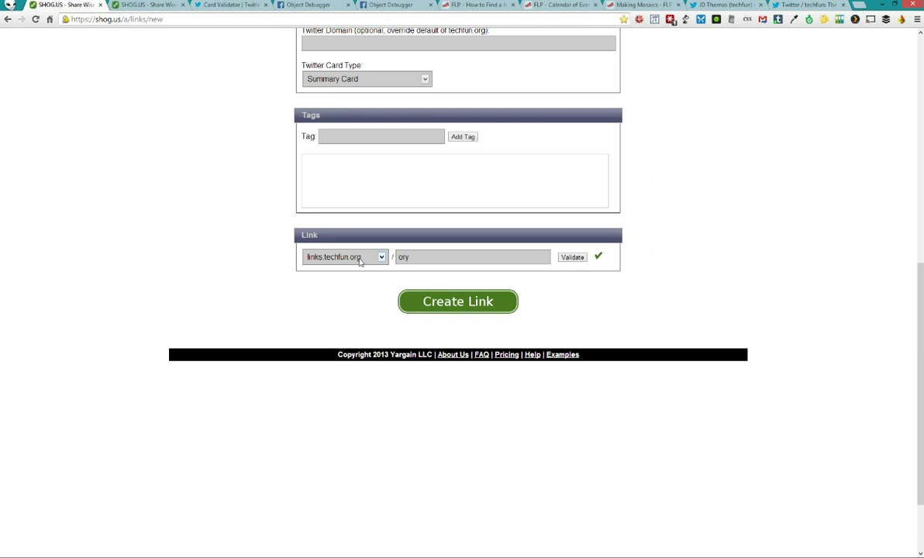
left_click(360, 260)
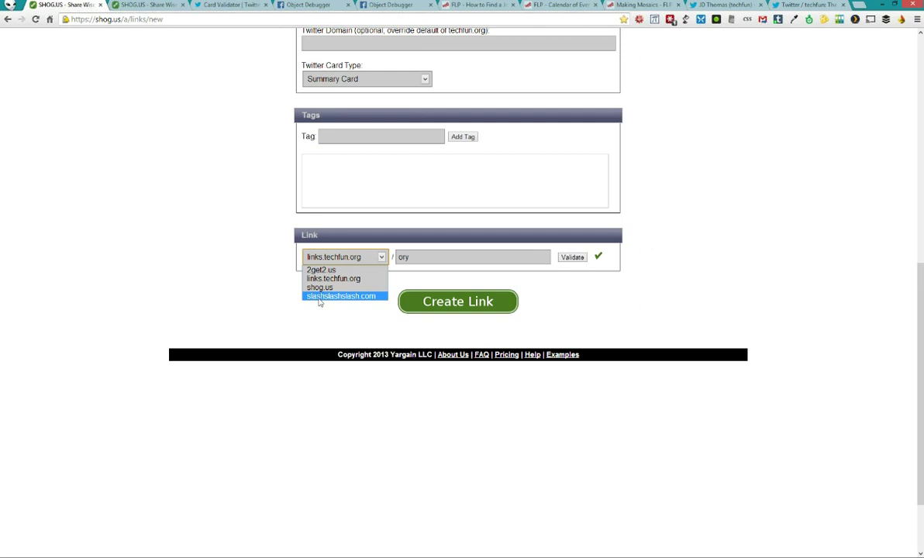
left_click(318, 298)
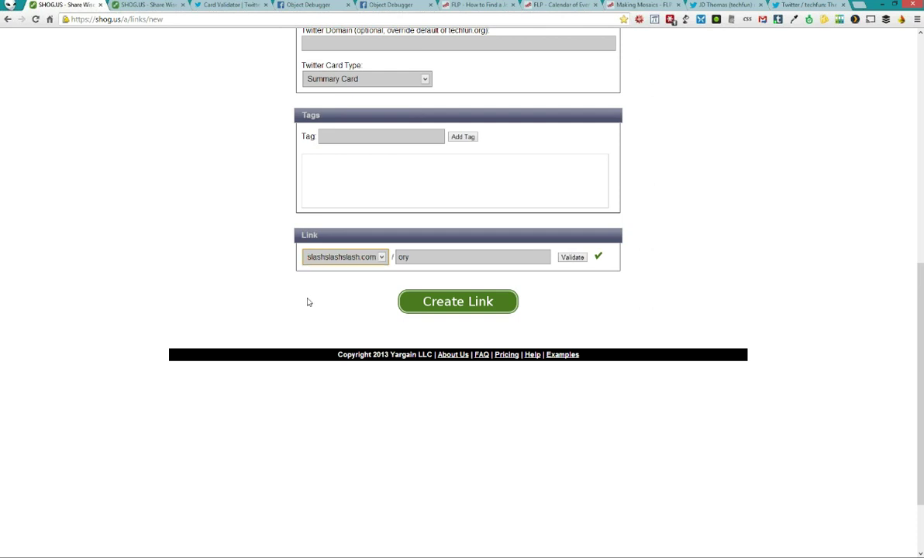
left_click(331, 258)
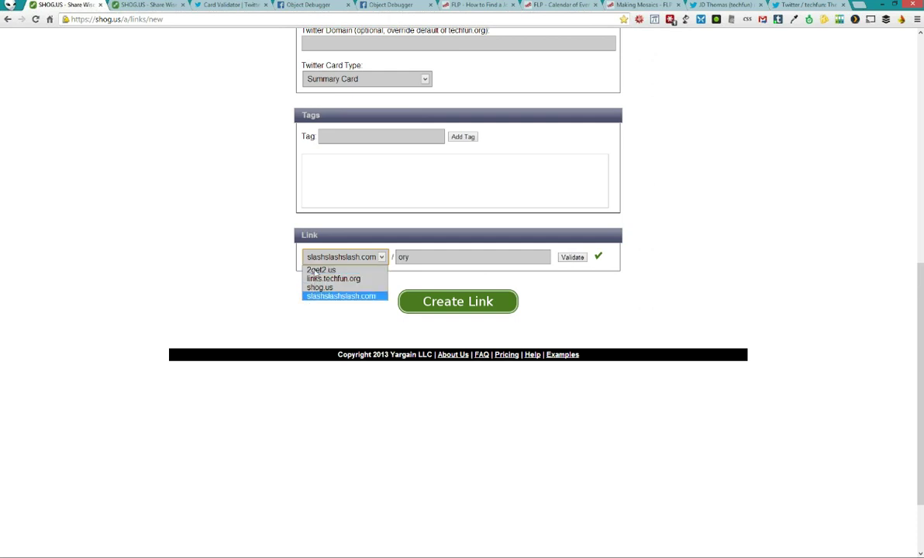
left_click(286, 301)
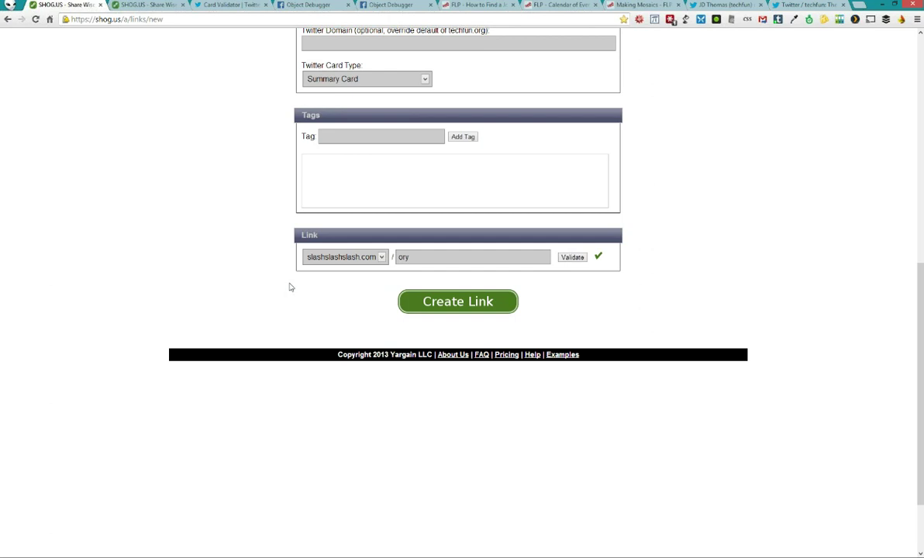
scroll(289, 287, "up", 10)
mouse_move(338, 43)
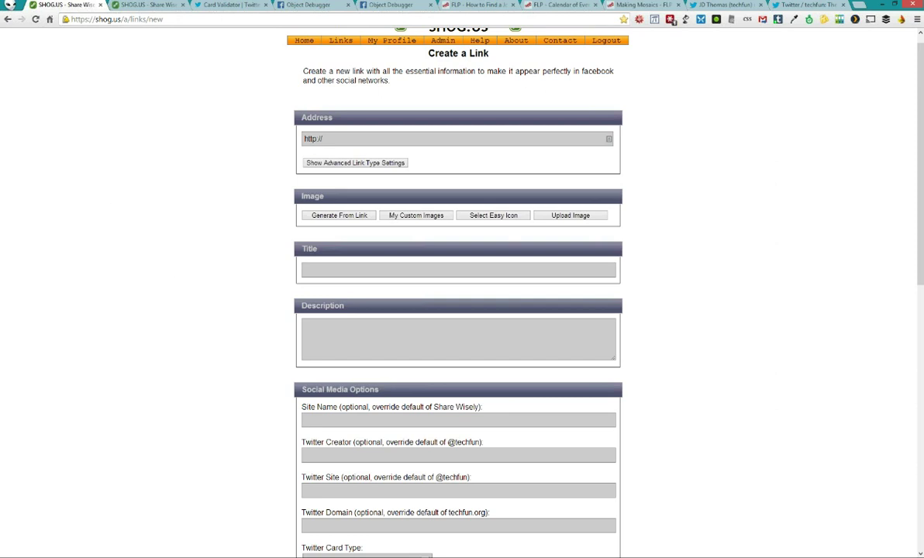
mouse_move(362, 556)
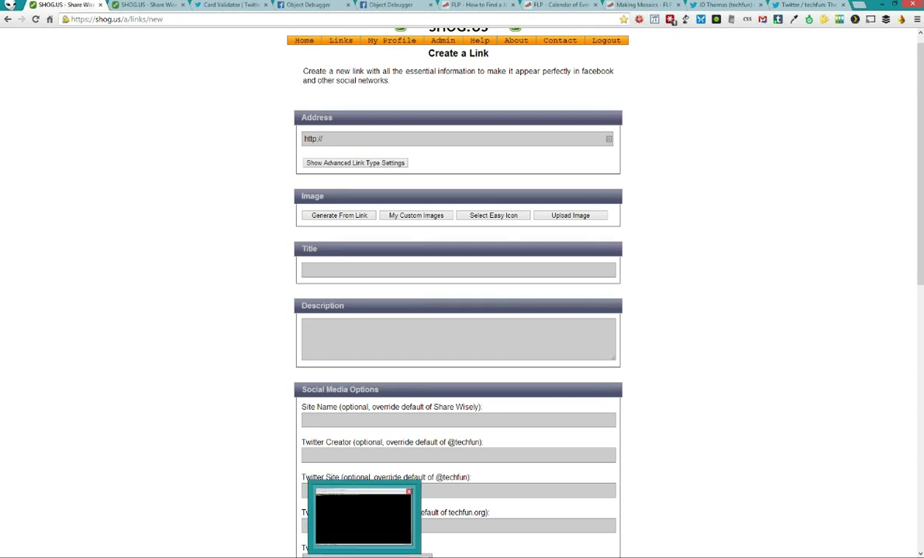
right_click(363, 556)
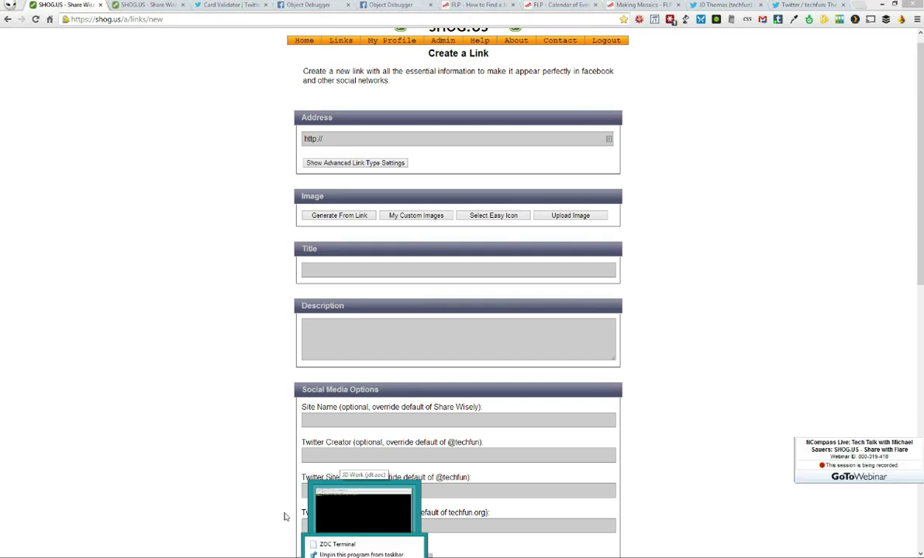
left_click(244, 494)
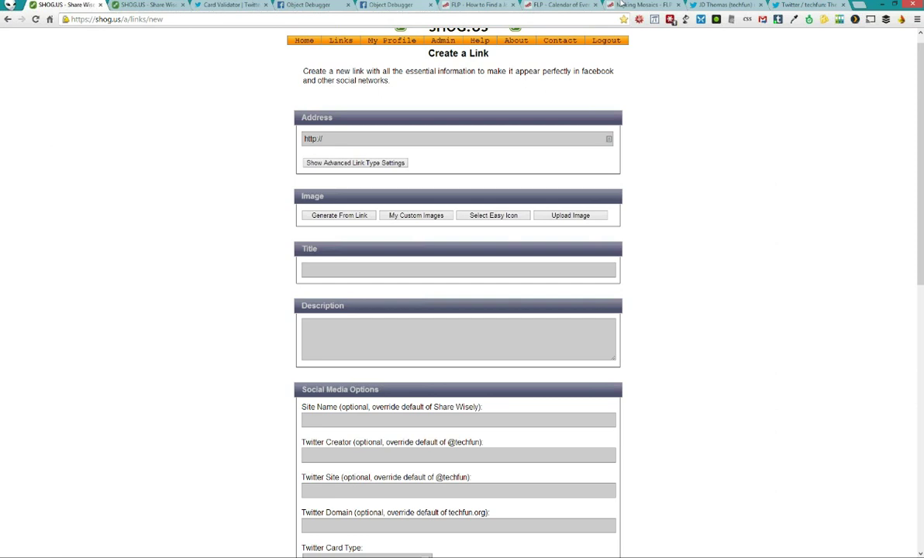
Expand the Tacony Branch tweet's summary card and follow it to the Tacony Branch events page
left_click(710, 5)
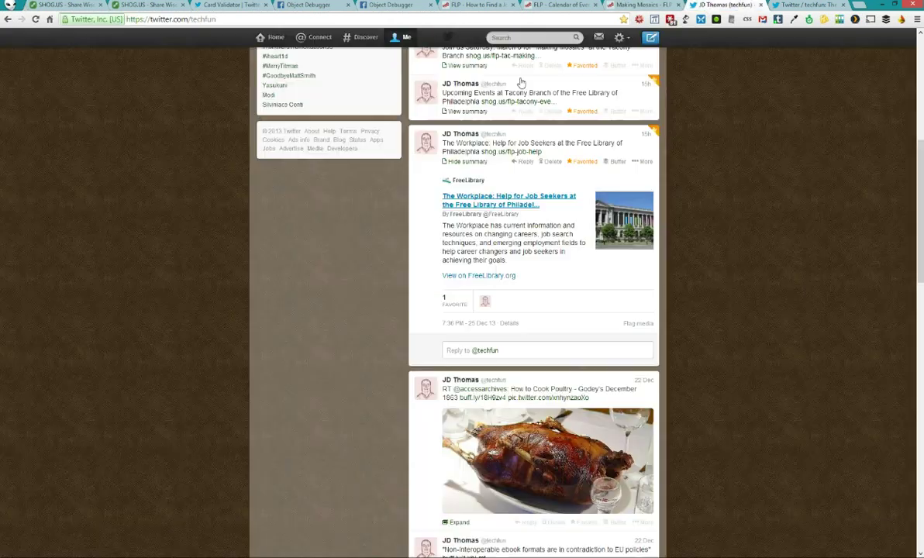
left_click(558, 116)
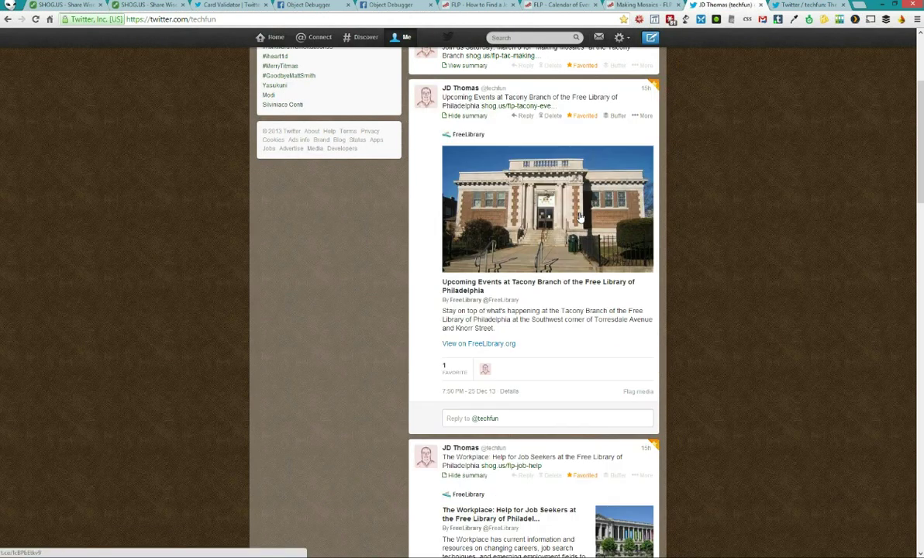
scroll(206, 171, "up", 3)
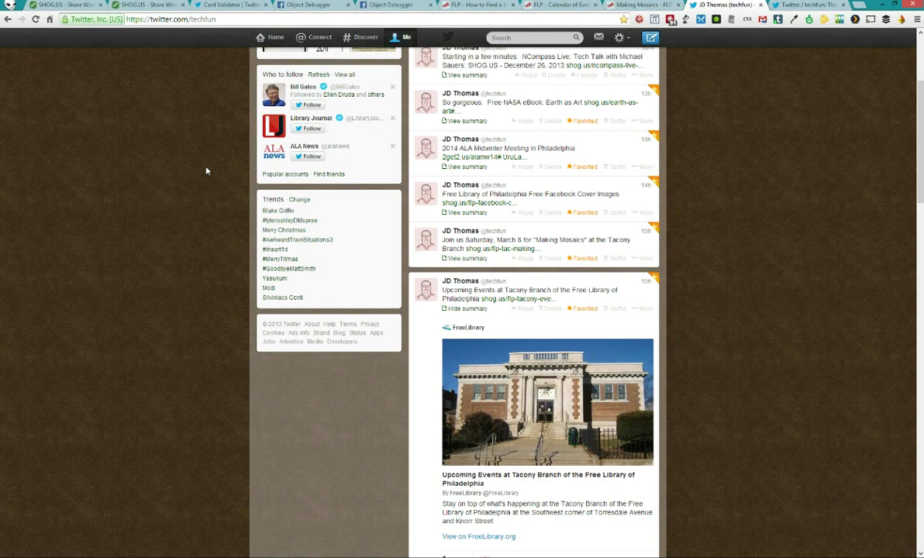
left_click(549, 482)
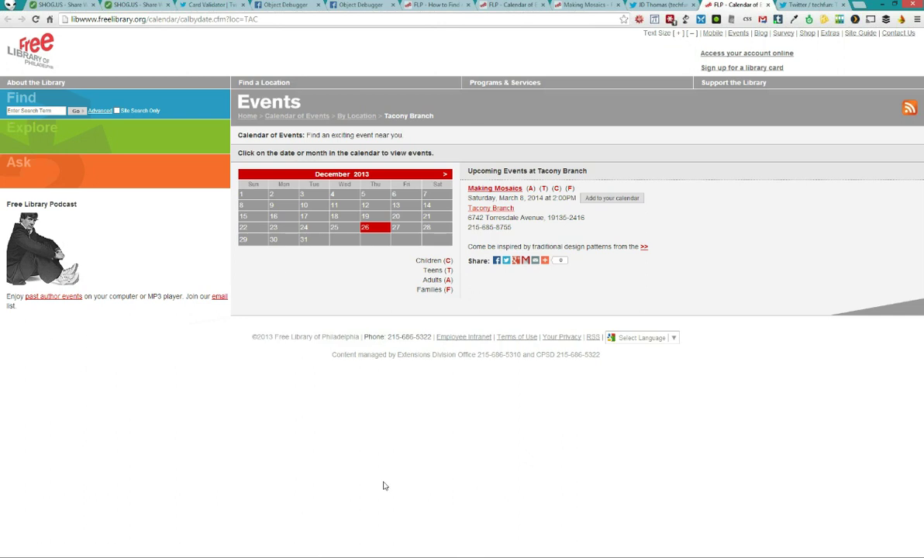
key("alt+Tab")
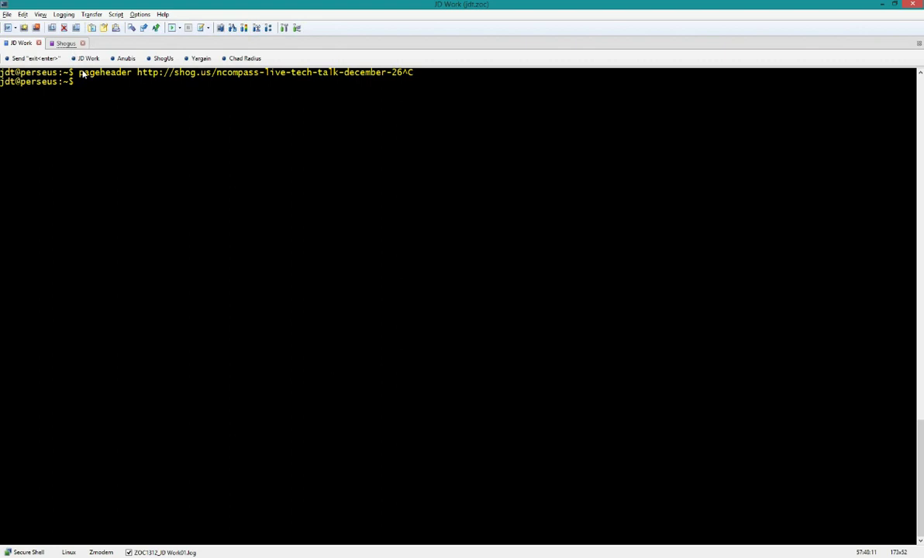
Rerun pageheader on the ncompass-live-tech-talk-december-26 link and inspect its 302 Location URL
key("Up")
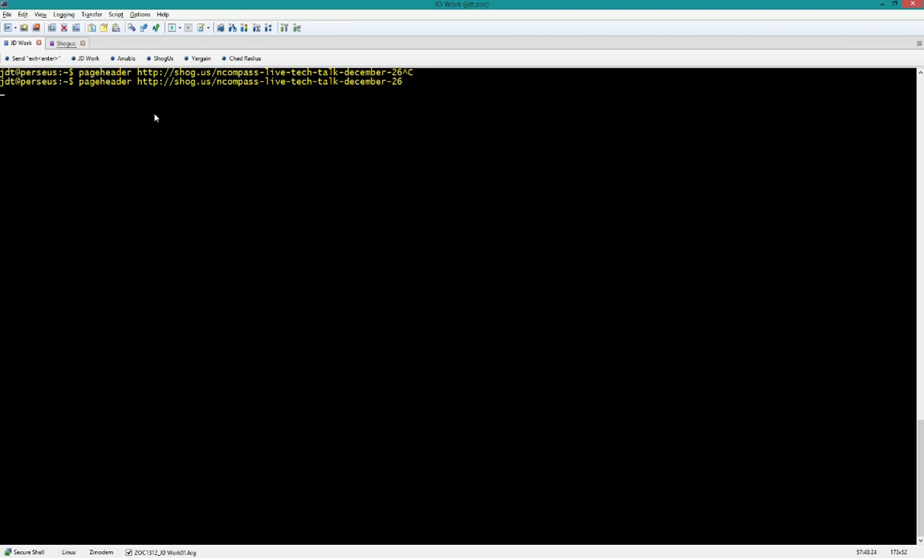
key("Return")
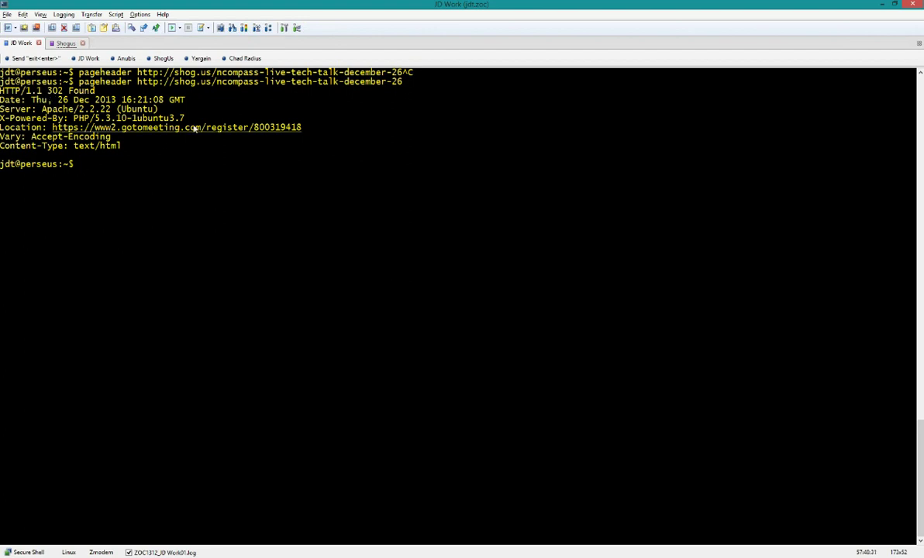
left_click_drag(306, 127, 51, 128)
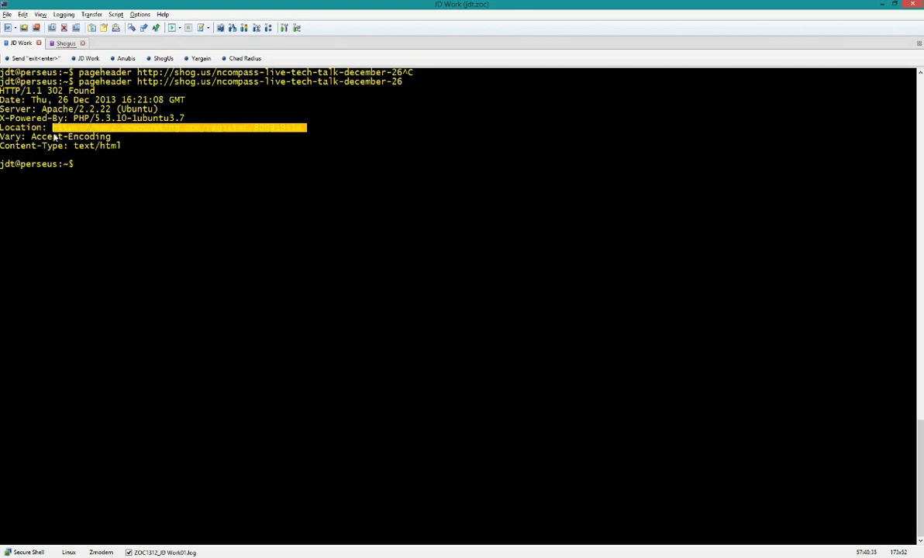
left_click(118, 184)
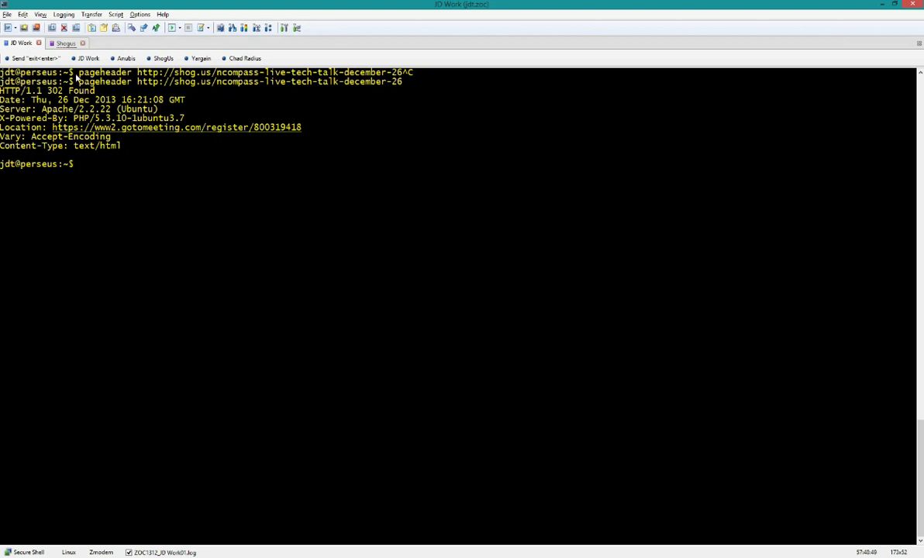
key("alt+Tab")
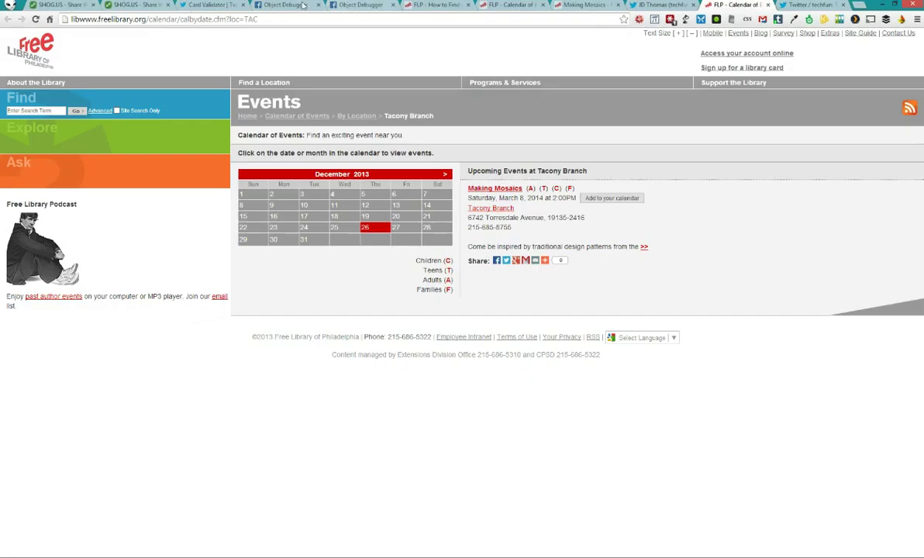
Bring up the Object Debugger page and focus the URL being debugged
left_click(285, 5)
left_click(118, 58)
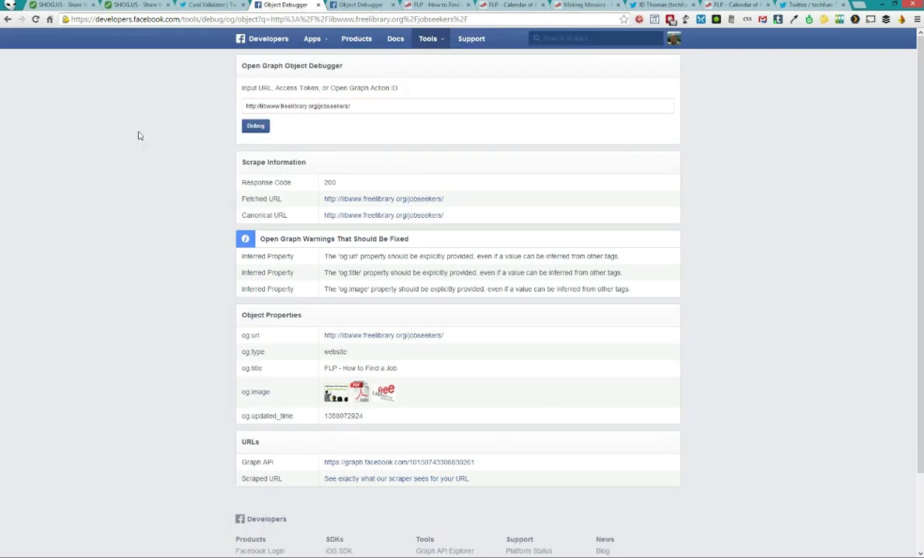
left_click(360, 106)
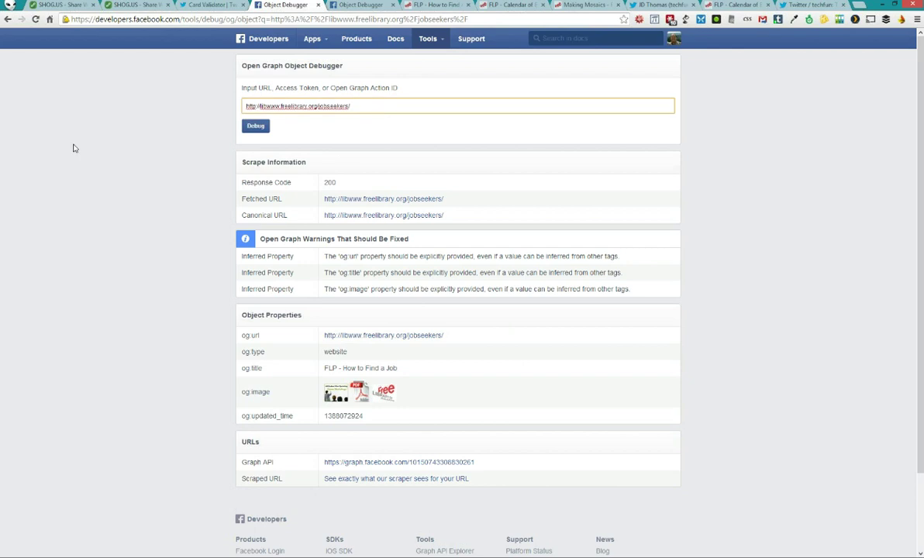
scroll(285, 303, "down", 1)
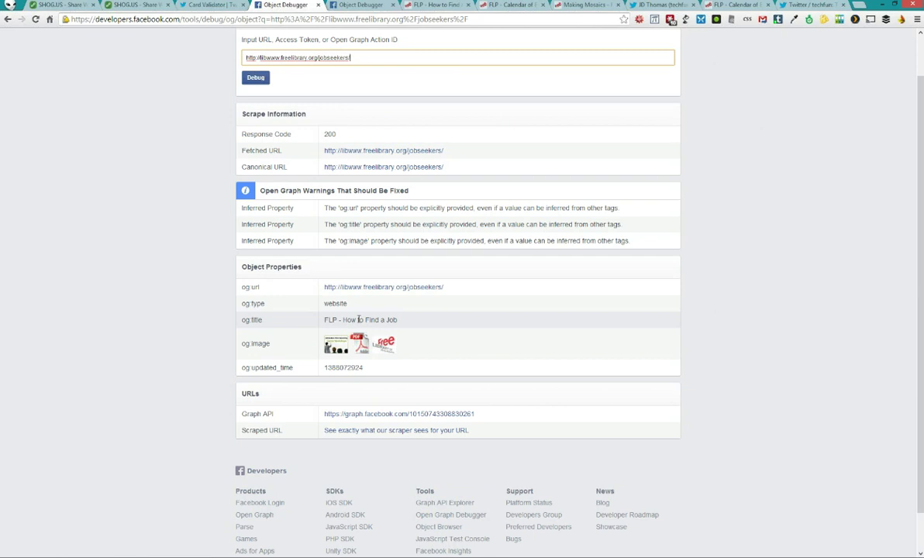
Review the shog.us/flp-job-help debugger results, highlighting the og:title value
left_click(359, 4)
scroll(167, 137, "down", 2)
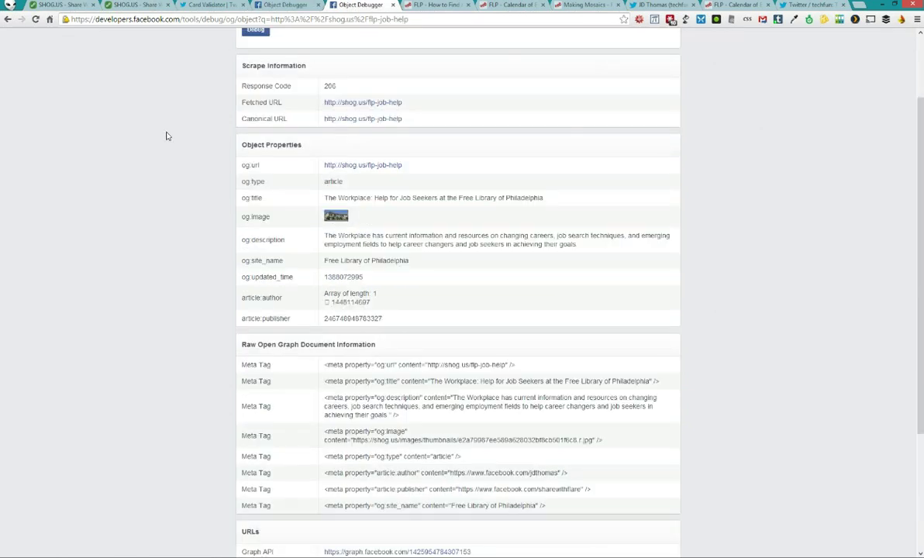
left_click_drag(320, 196, 514, 197)
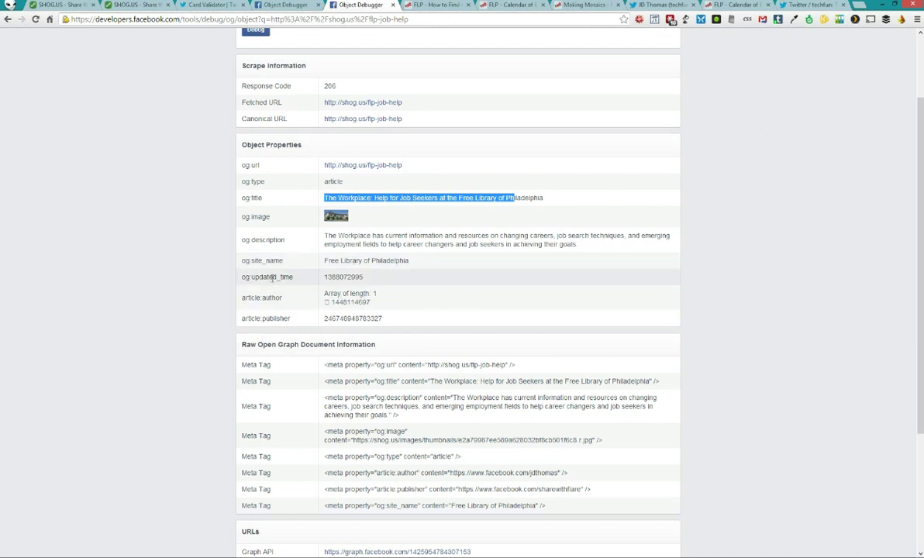
scroll(300, 208, "down", 3)
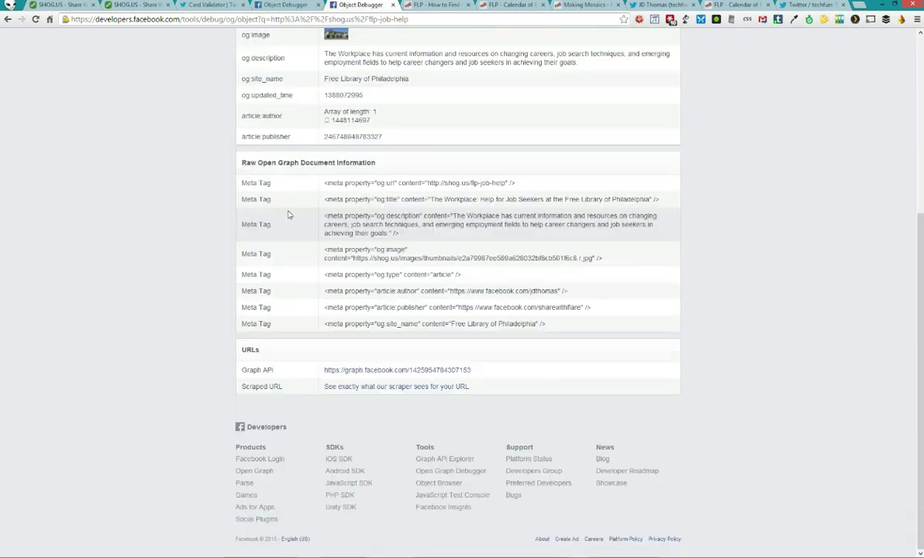
scroll(288, 212, "up", 4)
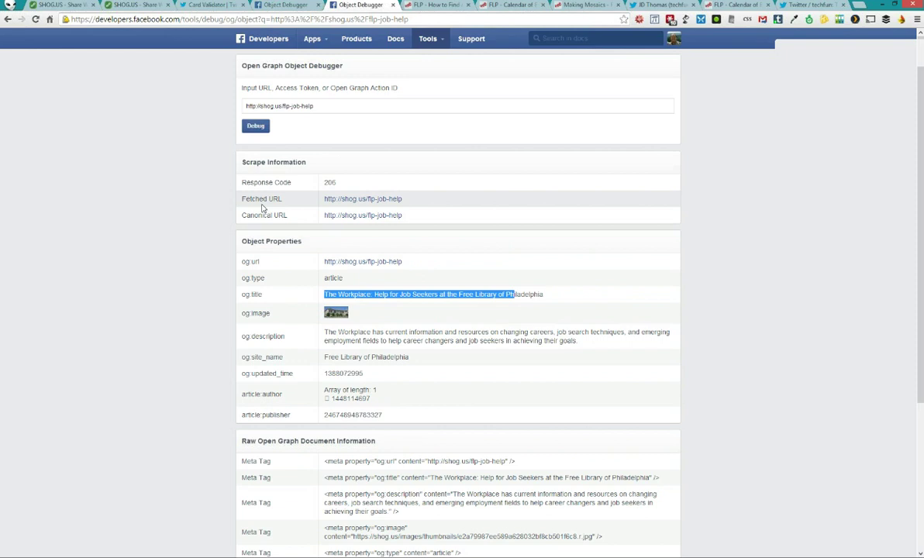
scroll(171, 215, "down", 1)
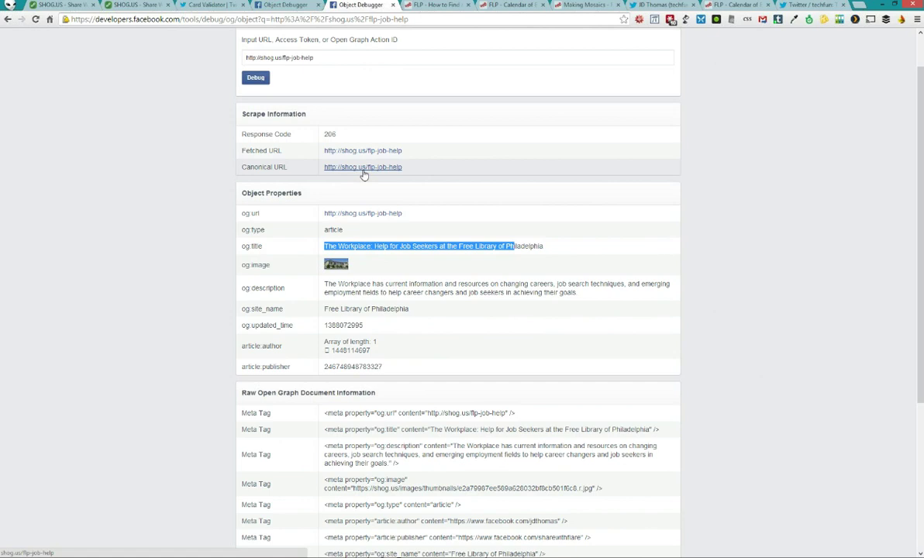
Compare with the original How to Find a Job page, then view exactly what the scraper sees
left_click(424, 9)
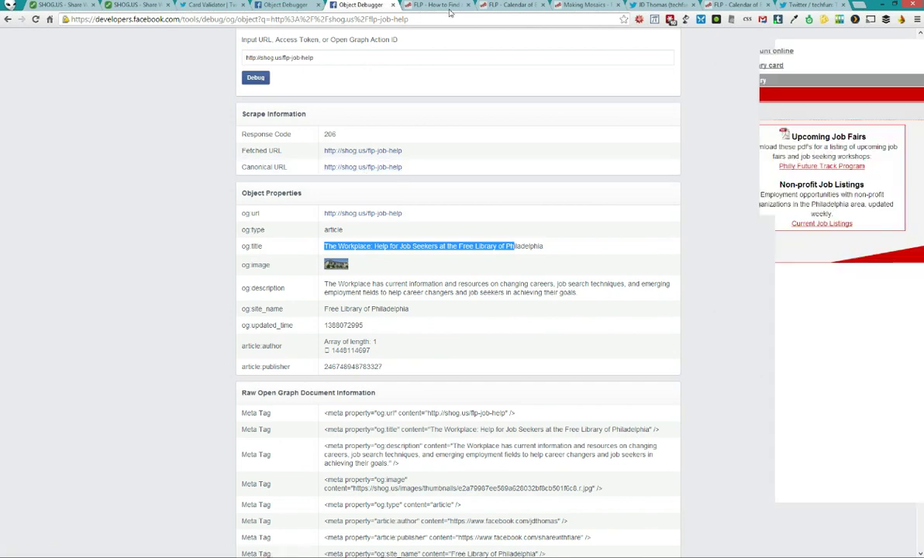
left_click(363, 5)
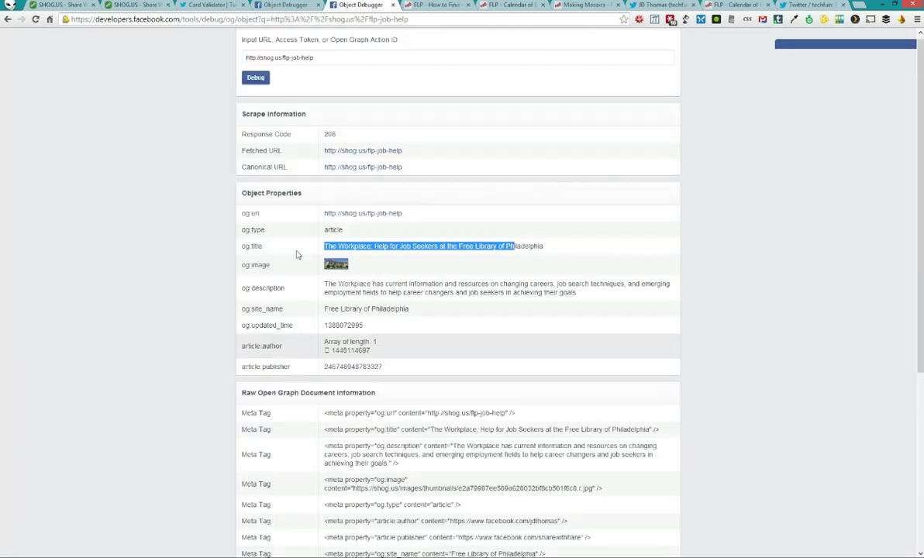
scroll(293, 296, "down", 4)
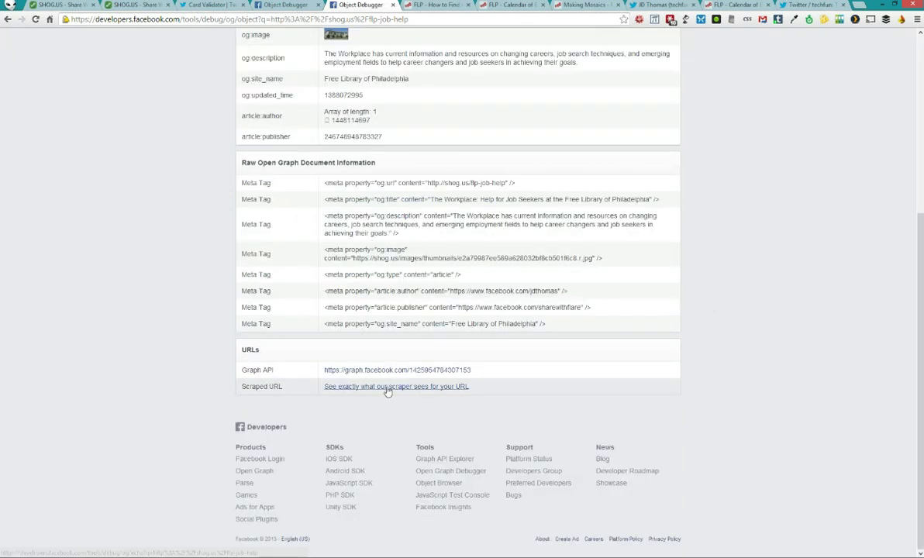
left_click(390, 387)
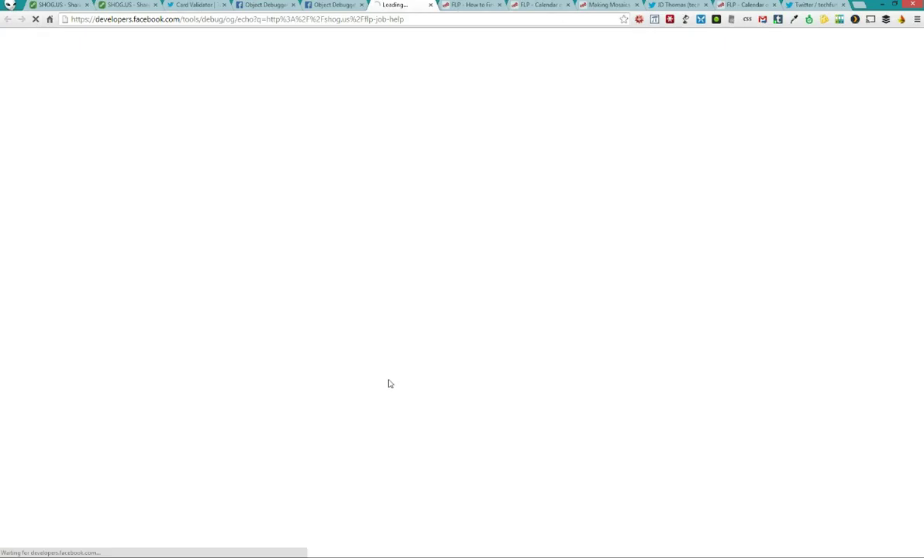
Highlight and magnify the og and twitter meta tags in the scraped source
left_click_drag(388, 221, 2, 118)
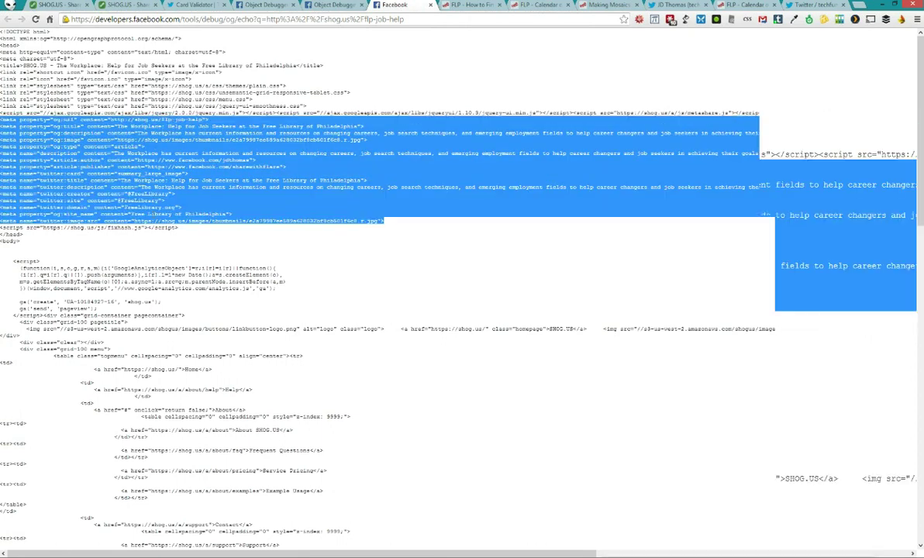
key("ctrl+plus")
key("ctrl+plus")
key("ctrl+plus")
key("ctrl+plus")
key("ctrl+plus")
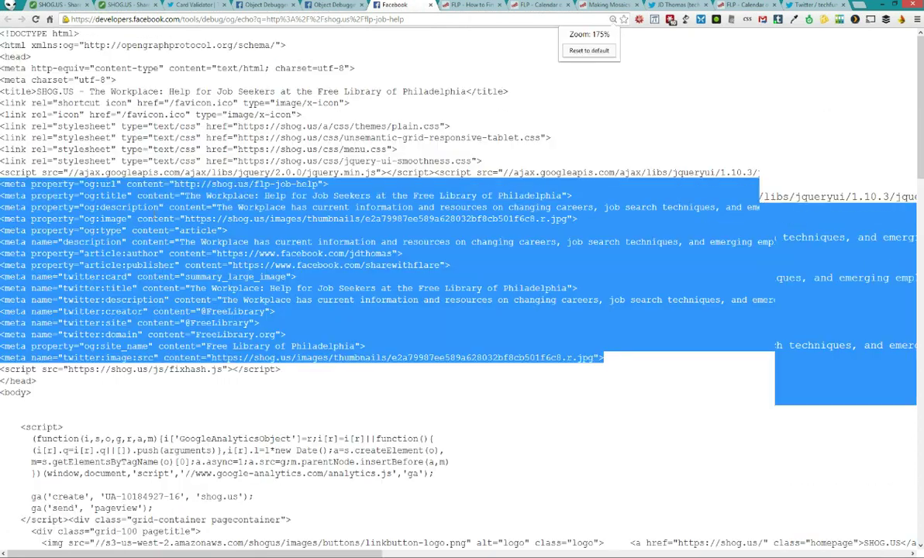
key("ctrl+plus")
key("ctrl+minus")
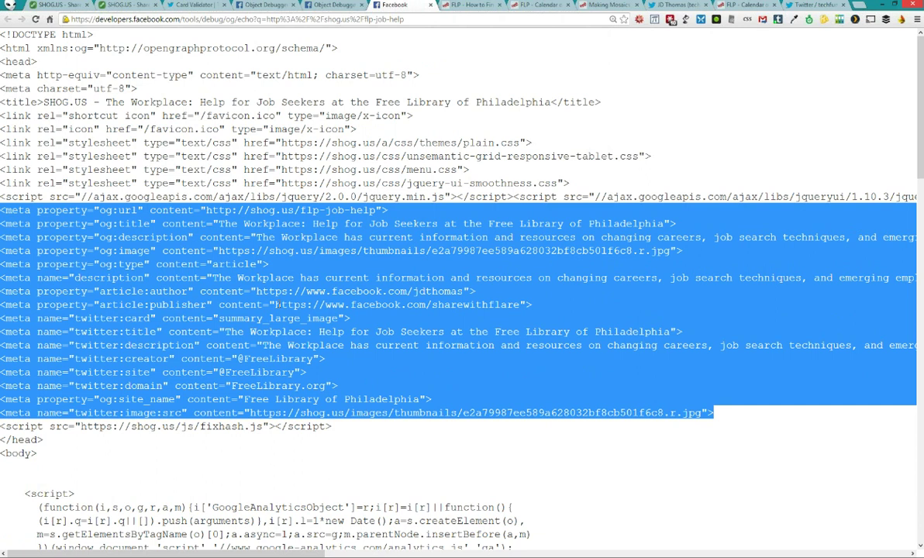
left_click(166, 425)
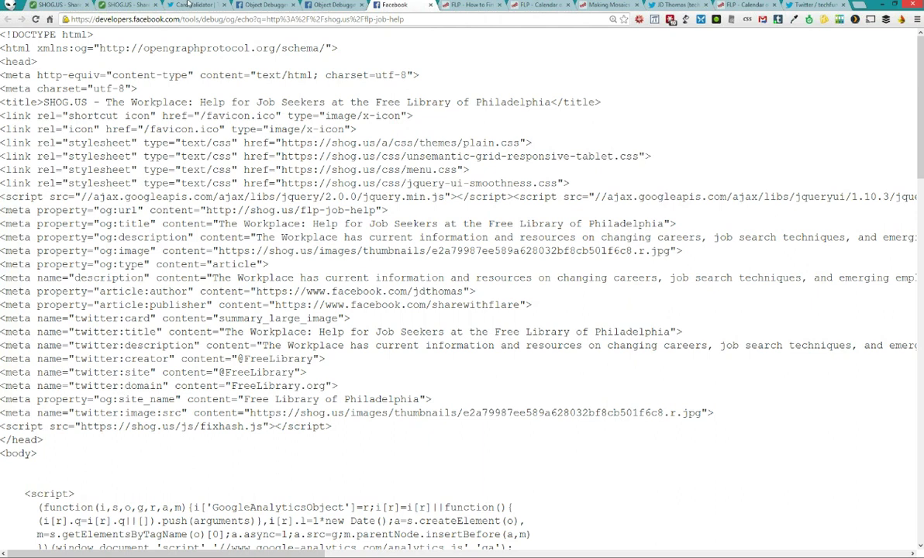
left_click(808, 6)
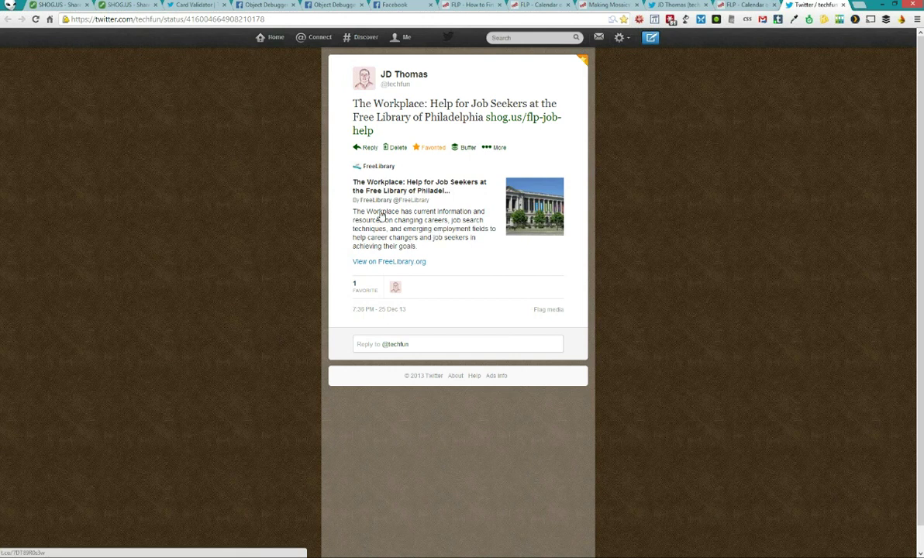
Pick the Summary Large Image card type in Card Validator, then switch to validating by URL
left_click(198, 6)
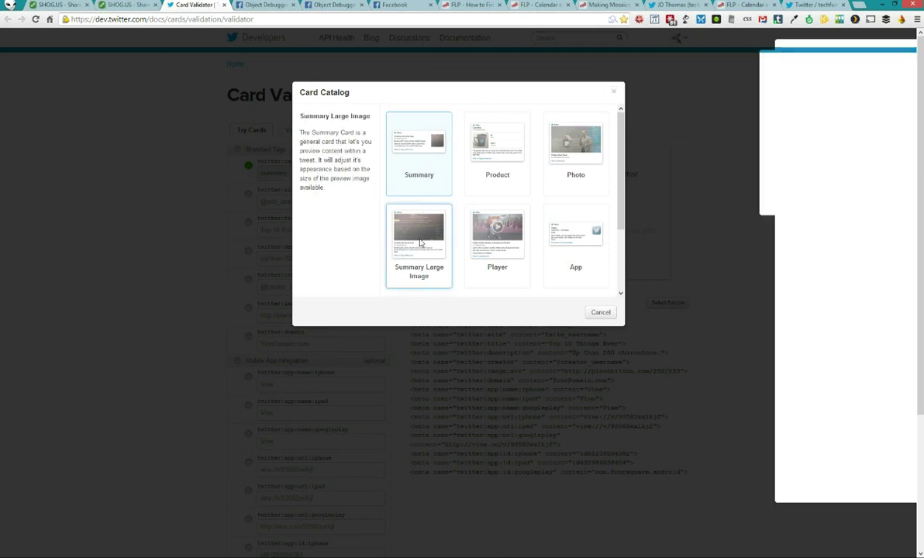
left_click(420, 242)
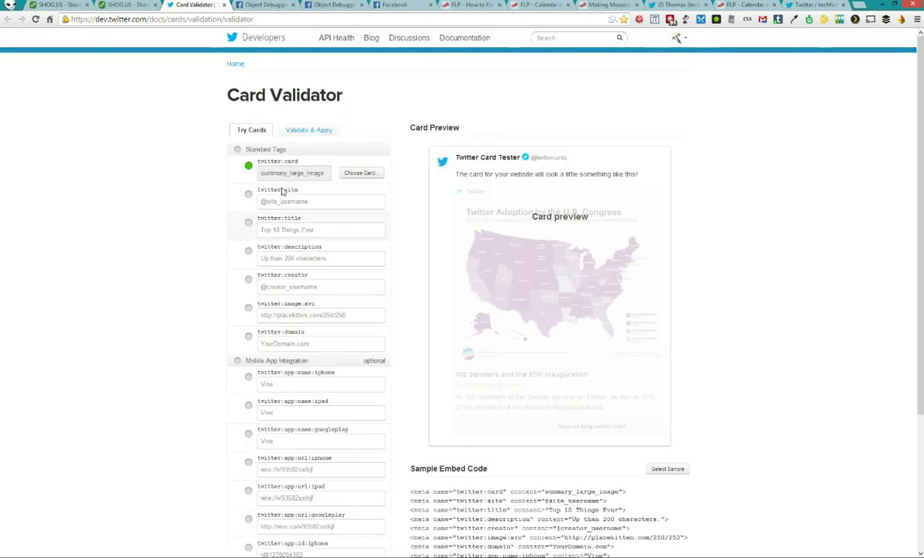
left_click(307, 130)
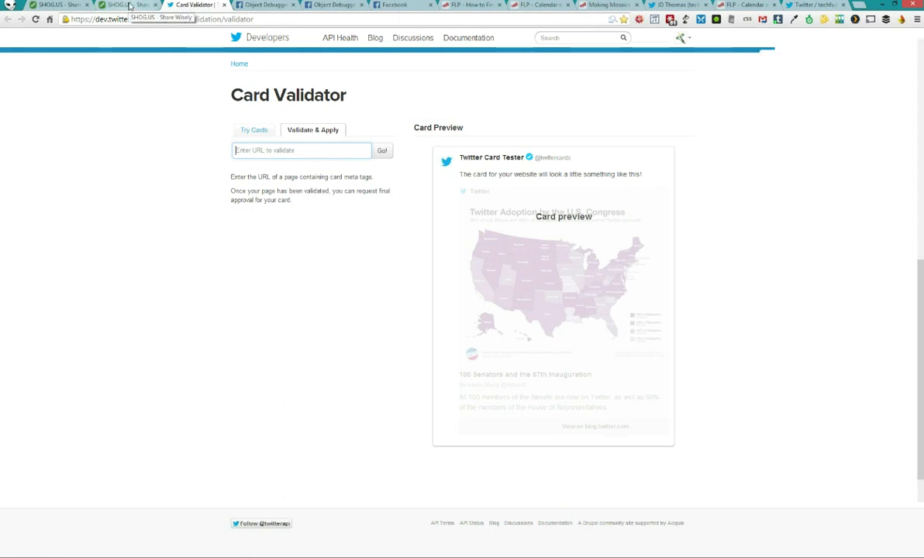
On the SHOG.US FAQ, jump to Working with Images and then the Link Types section
left_click(130, 6)
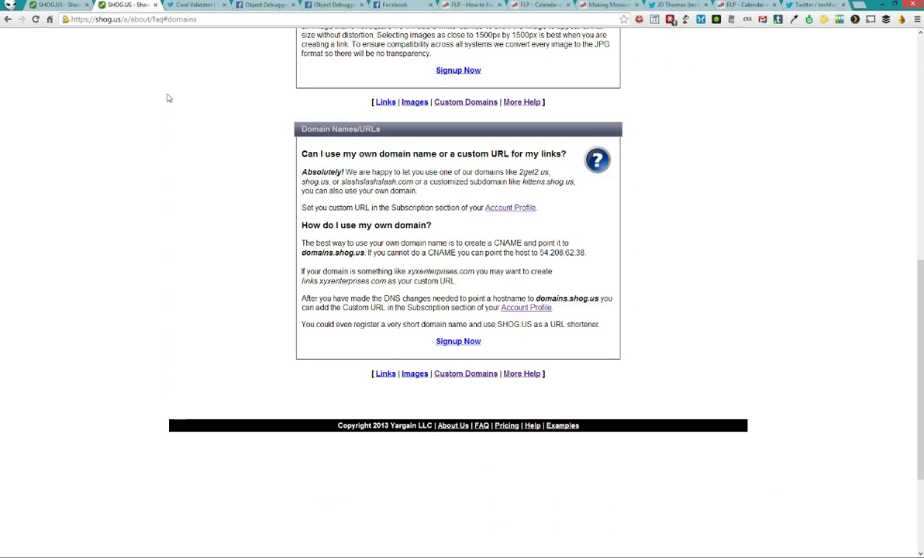
scroll(155, 116, "up", 10)
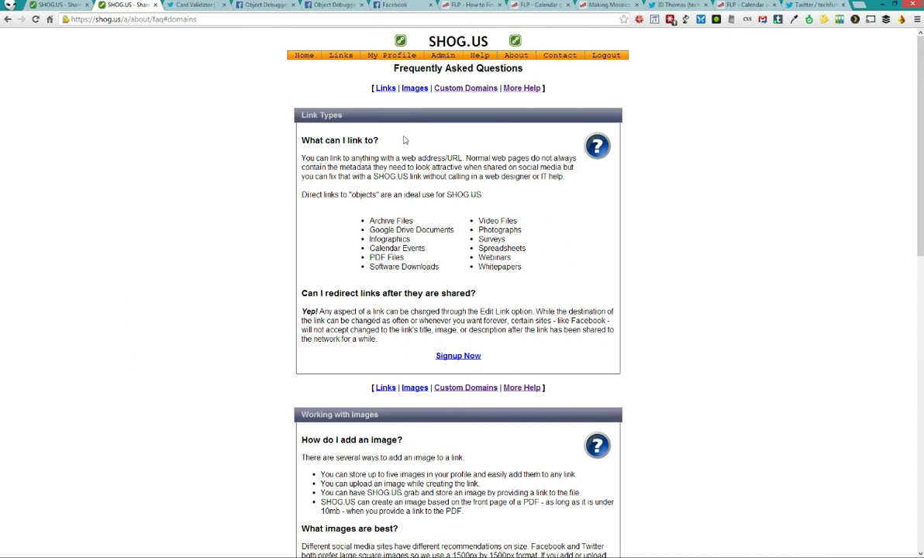
scroll(429, 143, "down", 8)
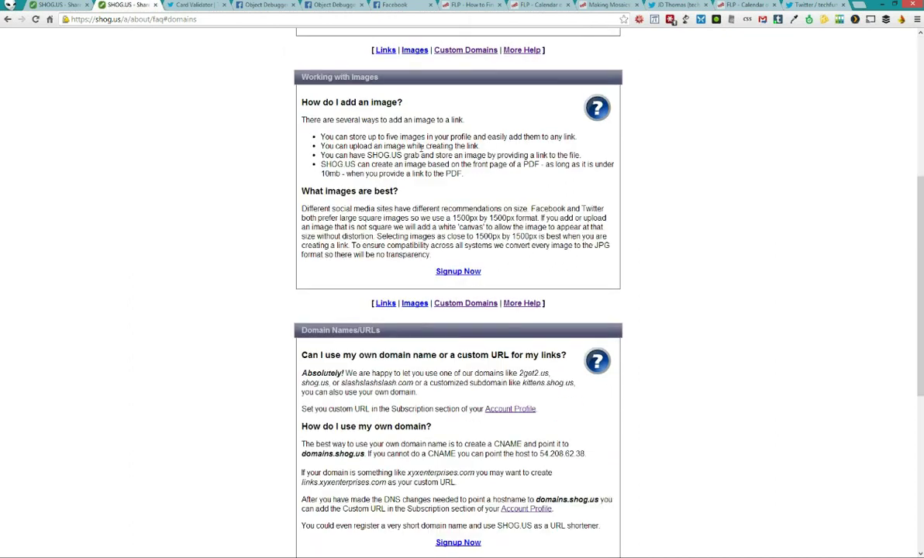
scroll(418, 155, "up", 4)
scroll(419, 155, "up", 4)
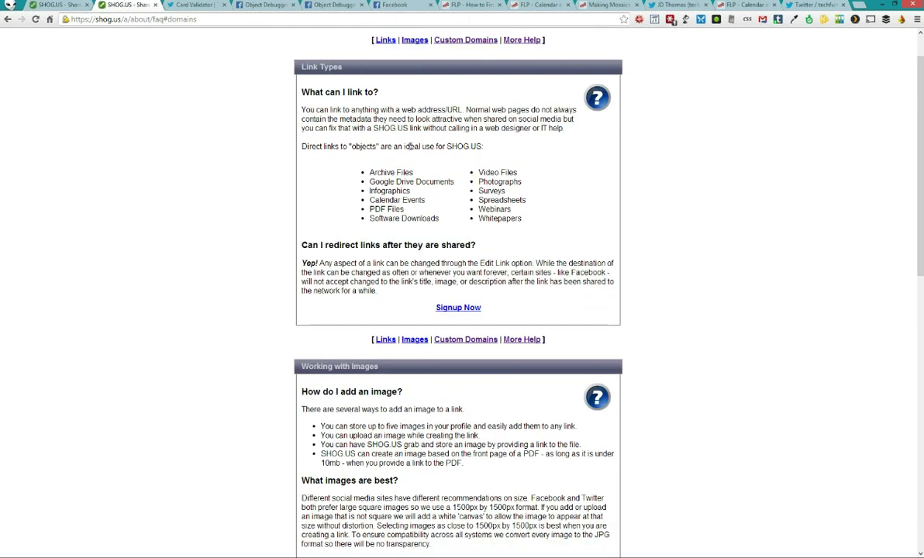
scroll(436, 159, "up", 1)
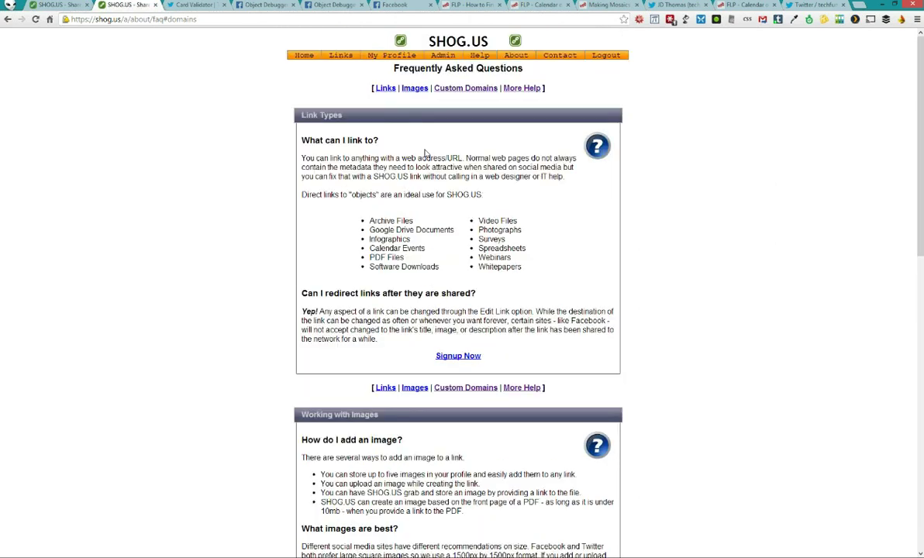
left_click(415, 88)
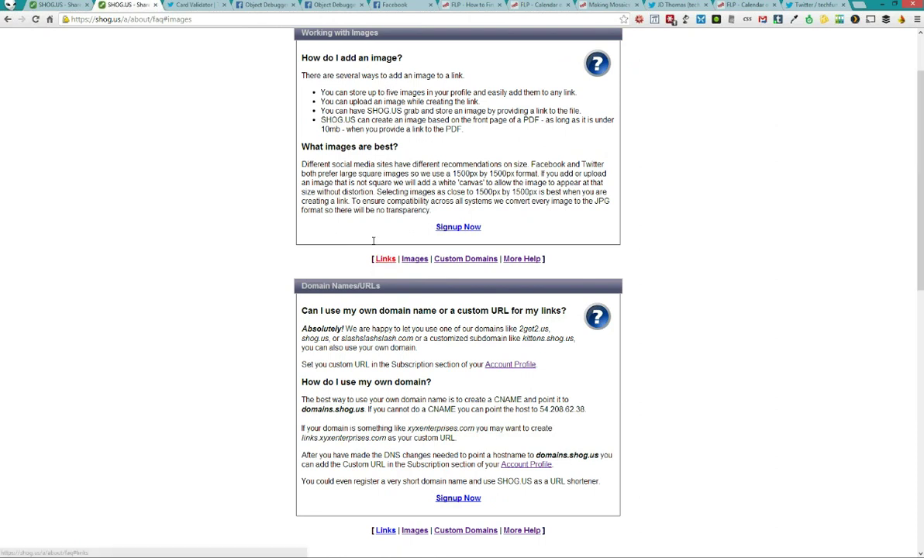
left_click(385, 258)
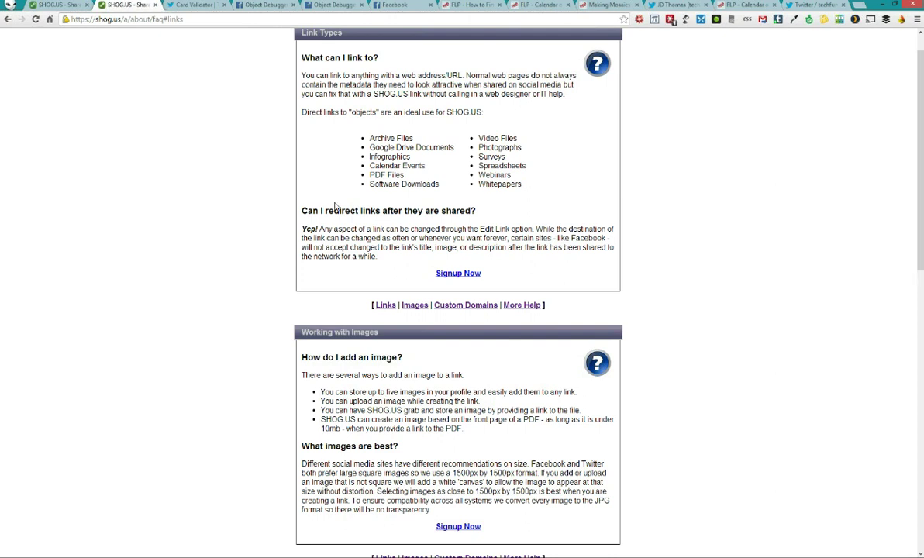
scroll(403, 116, "up", 2)
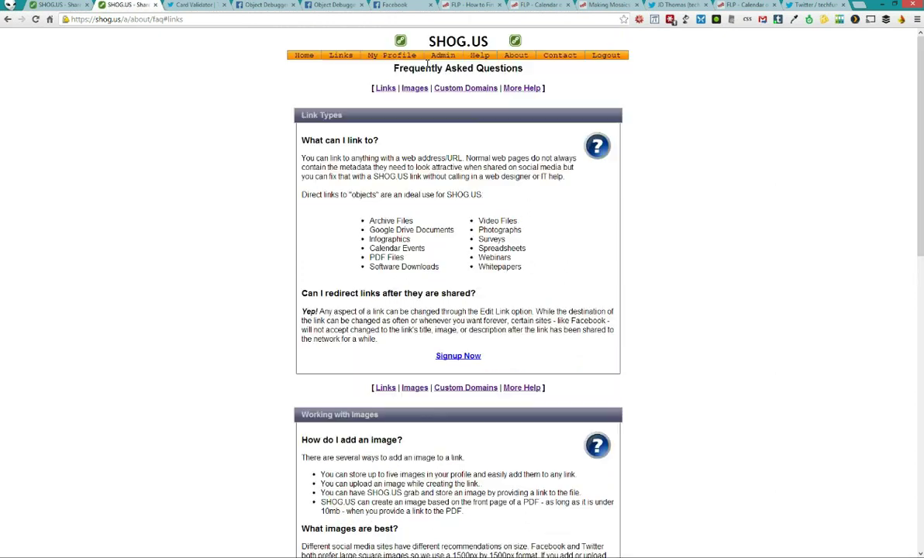
Read the 'Configuring your profile' help, covering Facebook and Twitter Information and the Twitter Card example
left_click(479, 56)
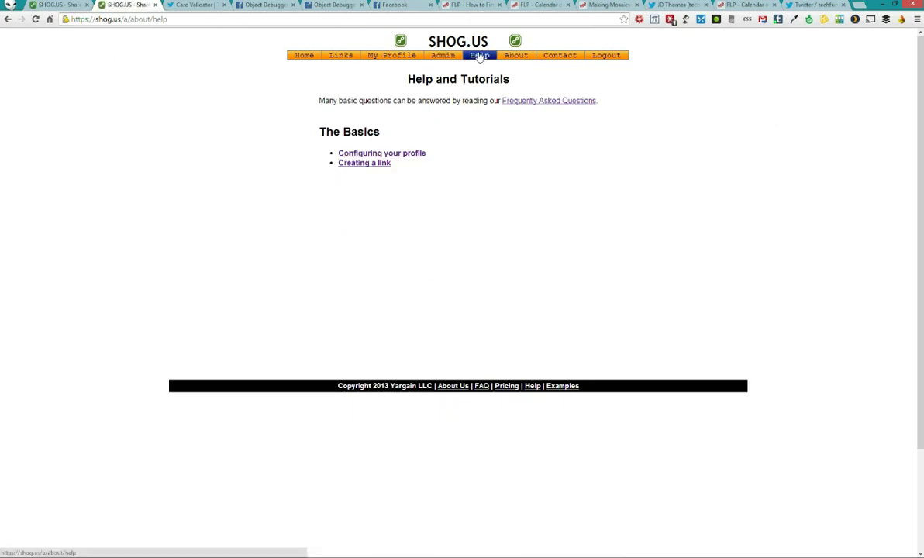
left_click(388, 154)
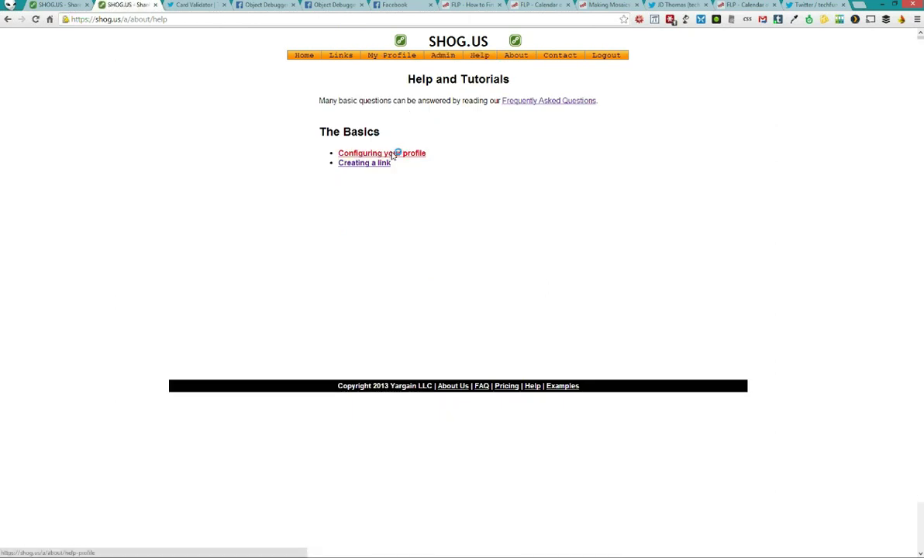
scroll(258, 139, "down", 5)
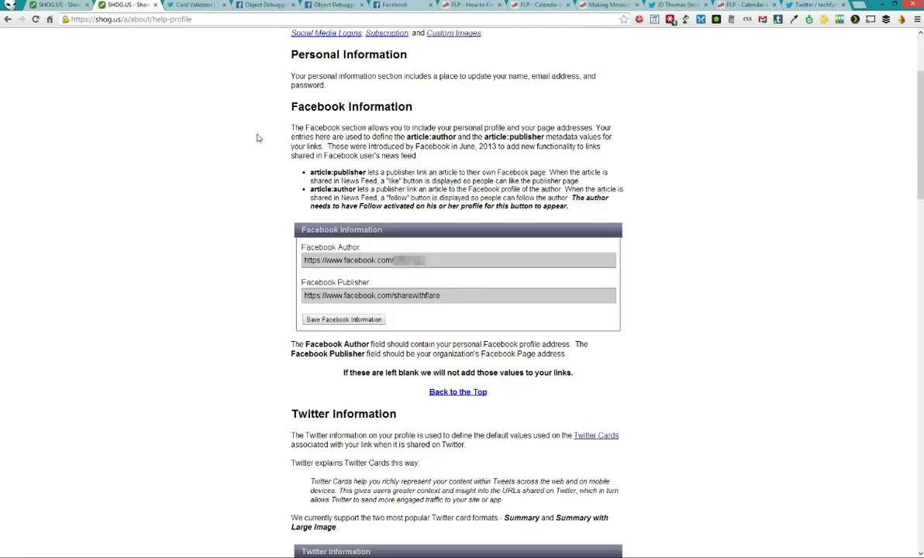
scroll(257, 141, "down", 8)
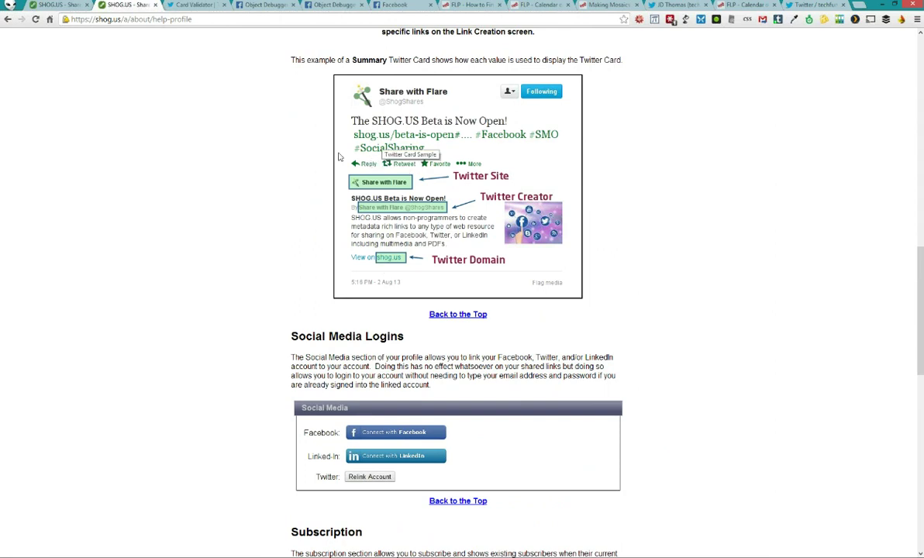
scroll(252, 164, "down", 7)
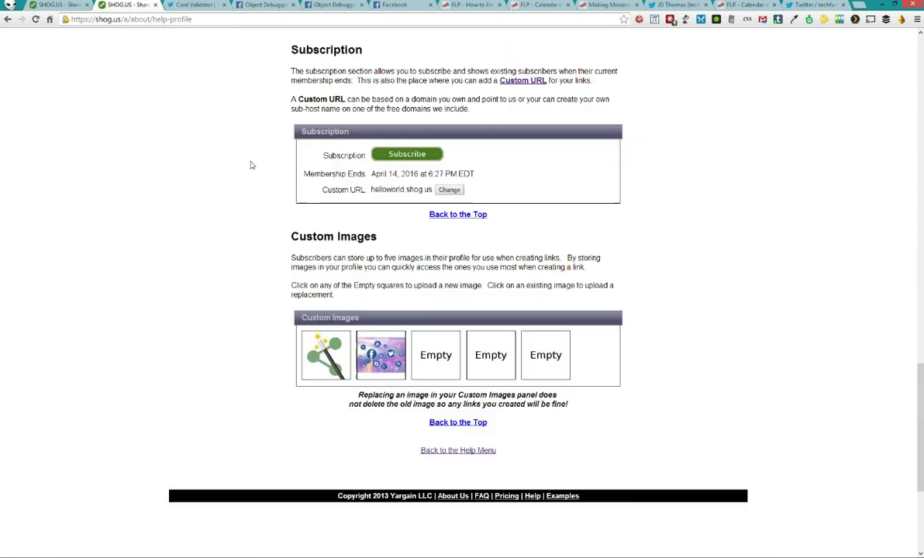
scroll(249, 161, "up", 4)
scroll(249, 161, "up", 10)
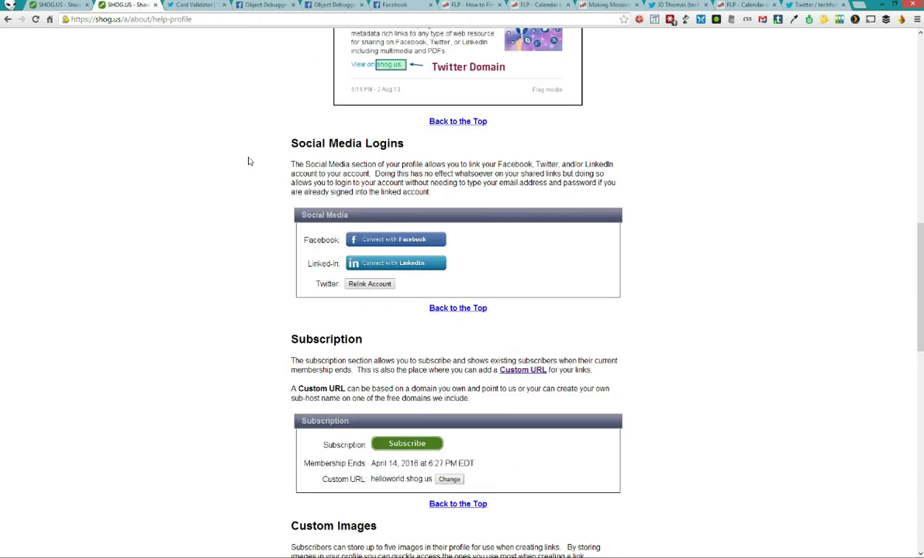
scroll(248, 161, "up", 4)
scroll(249, 161, "up", 2)
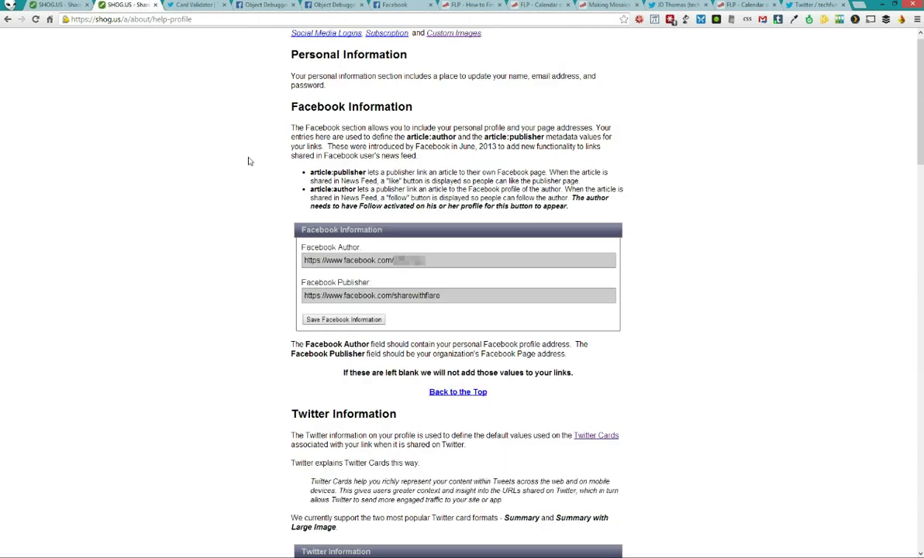
scroll(249, 161, "down", 1)
scroll(249, 161, "down", 3)
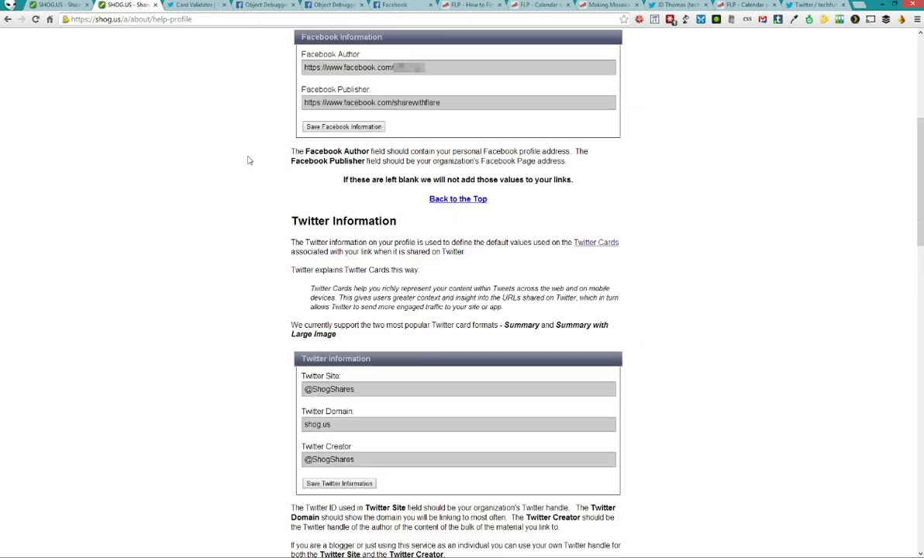
scroll(249, 161, "down", 2)
scroll(249, 161, "down", 4)
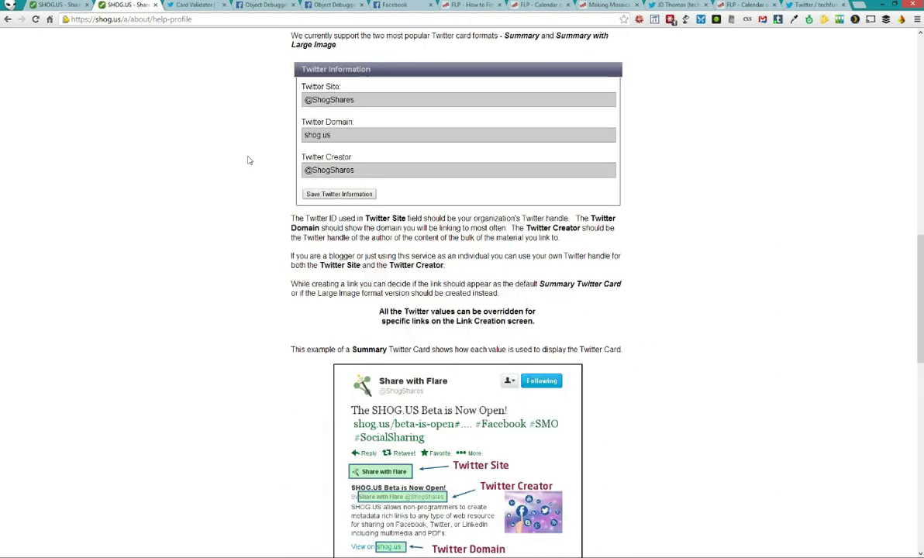
scroll(263, 158, "up", 2)
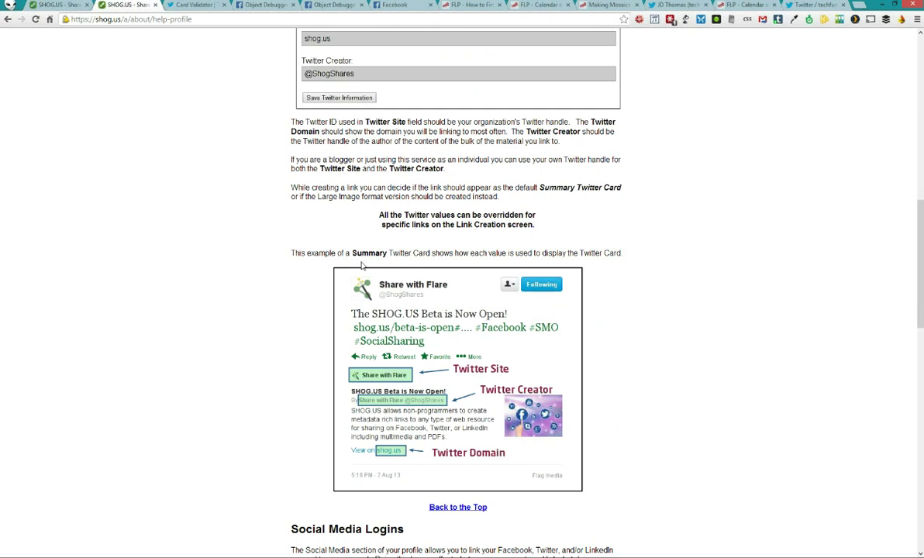
Copy the Twitter Card Validator page's web address from the address bar
left_click(173, 5)
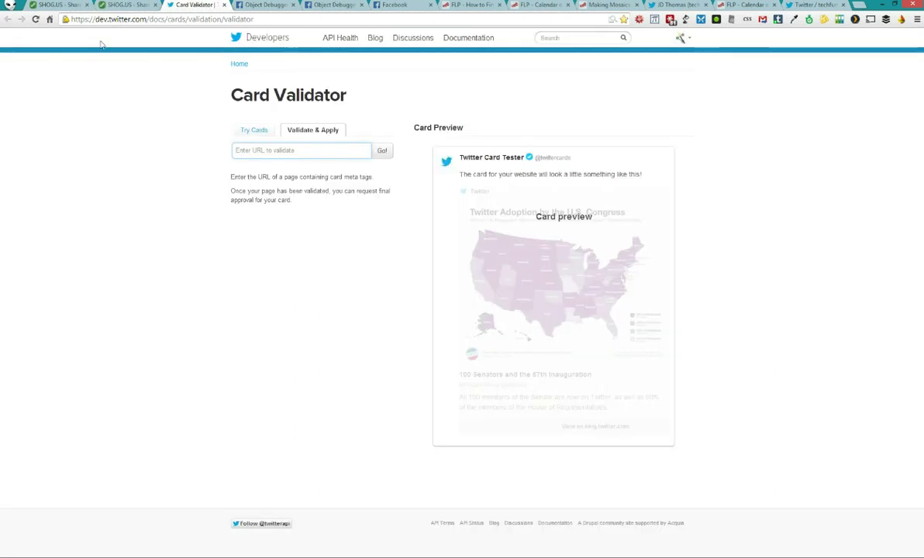
left_click(90, 19)
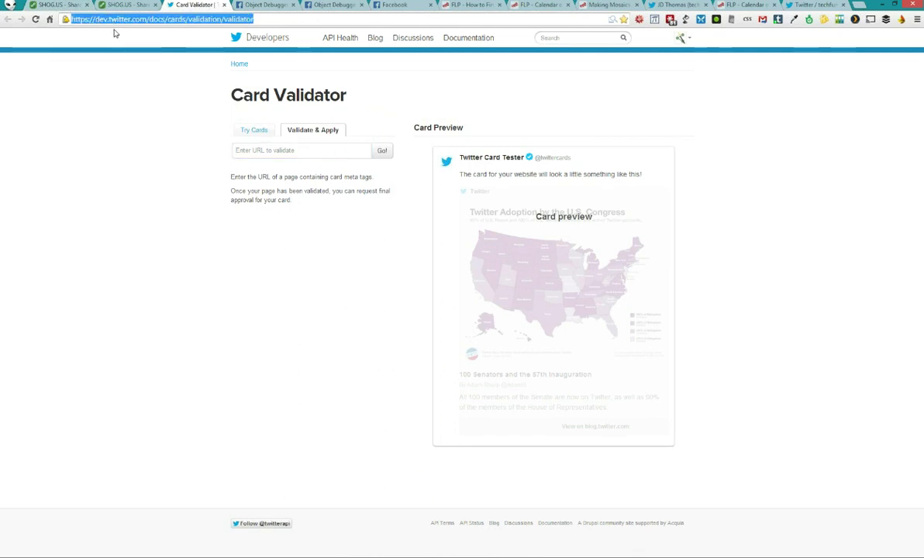
right_click(114, 20)
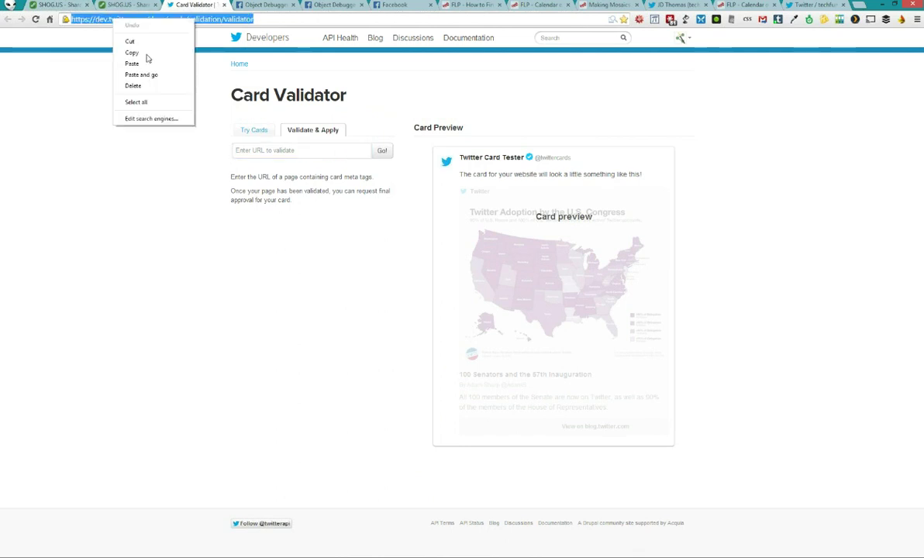
left_click(147, 53)
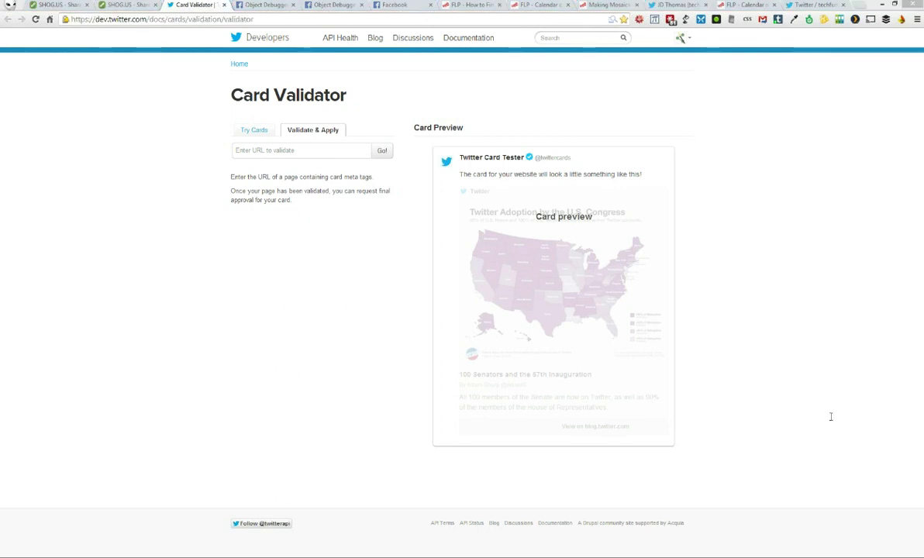
left_click(93, 283)
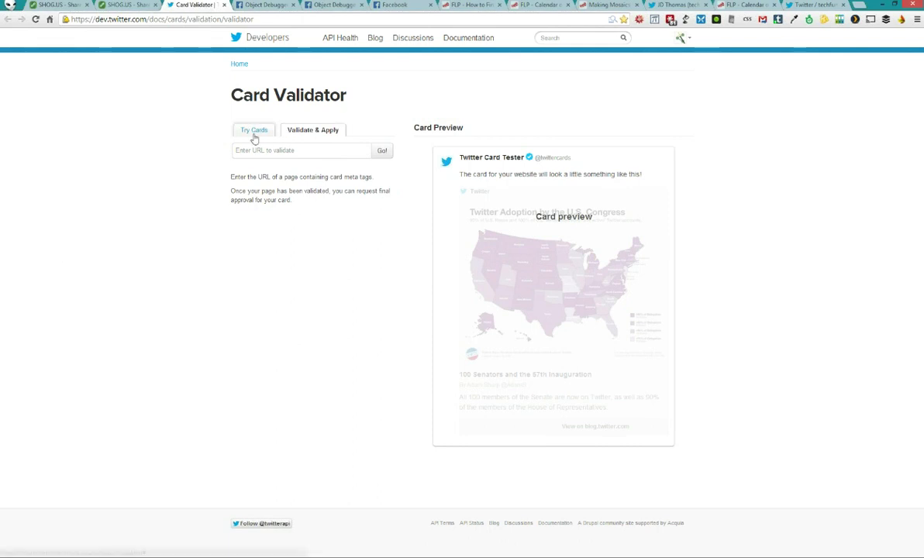
Open the card tags form and browse the catalog of card layouts
left_click(254, 132)
left_click(362, 173)
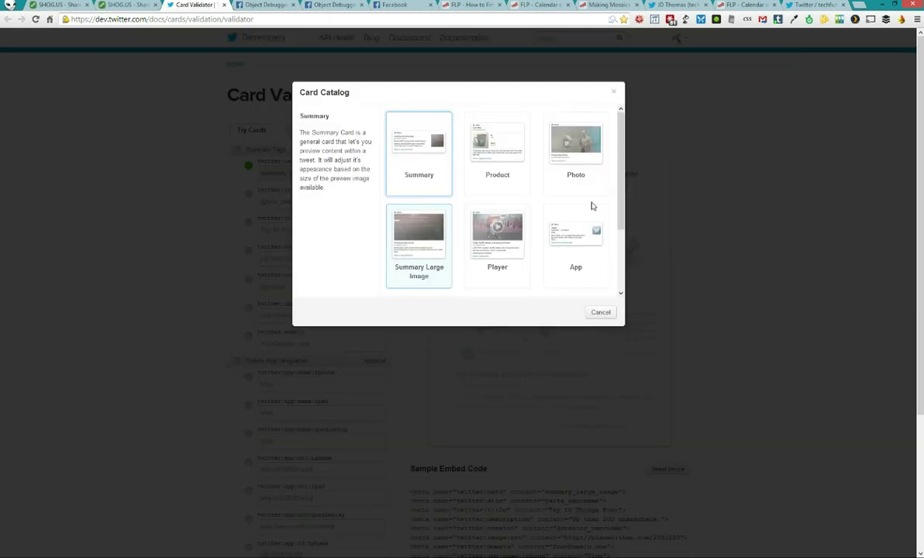
left_click_drag(618, 201, 621, 276)
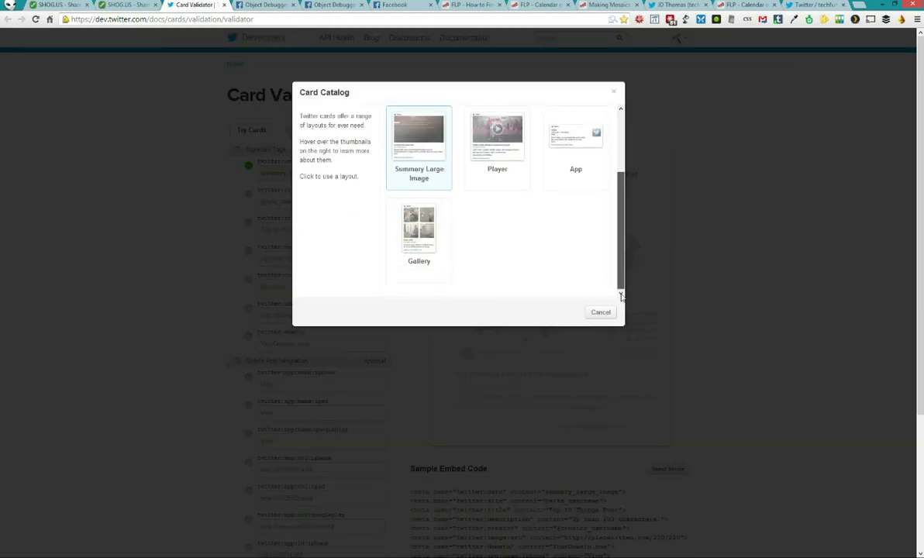
scroll(532, 132, "up", 3)
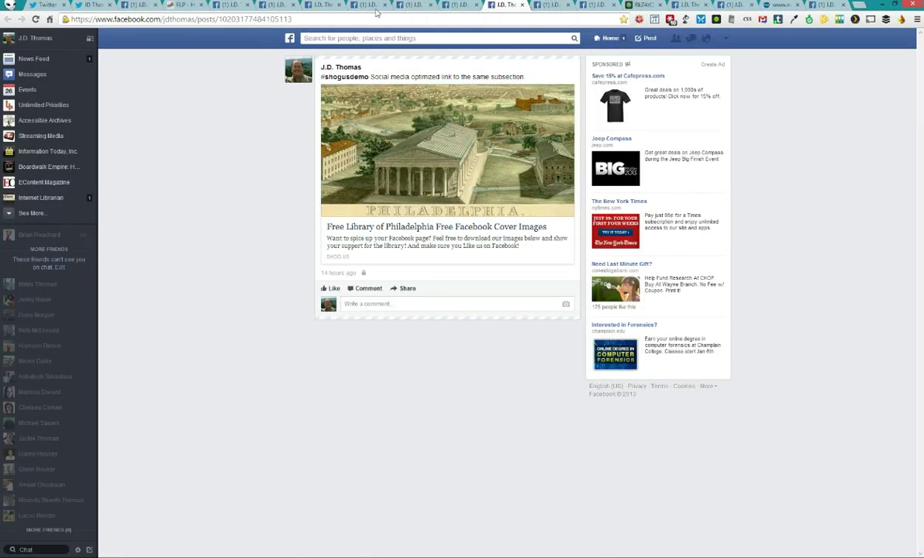
Review the demo Facebook posts, including Tacony Branch events, ALA Midwinter and the LinkedIn share screenshot
left_click(319, 5)
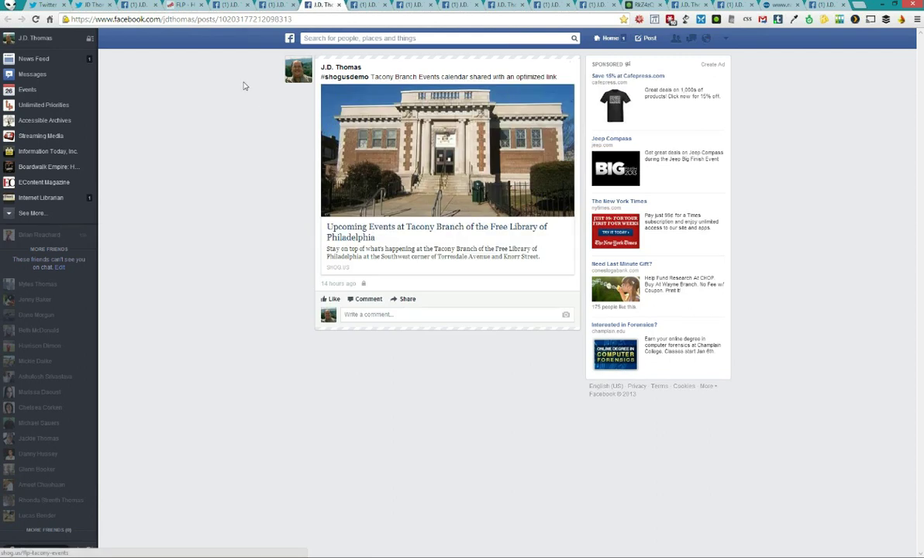
left_click(642, 7)
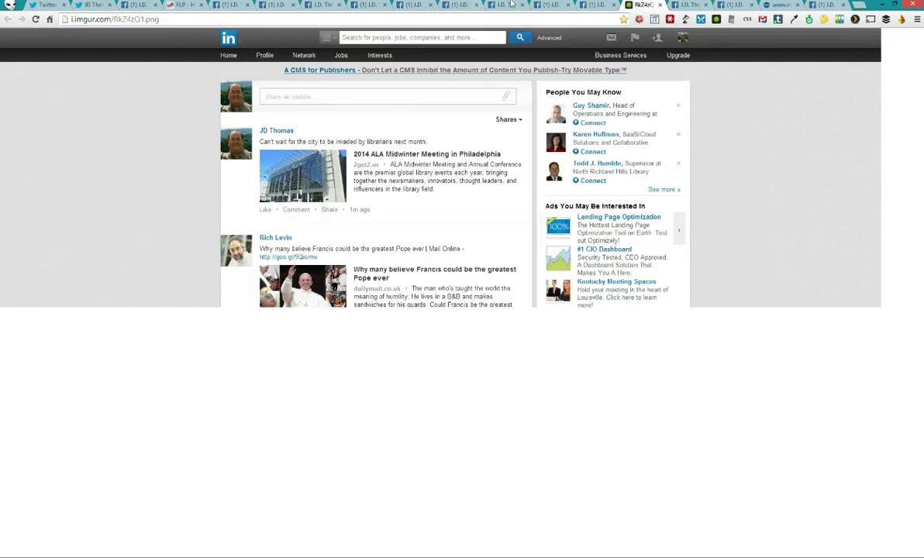
left_click(505, 4)
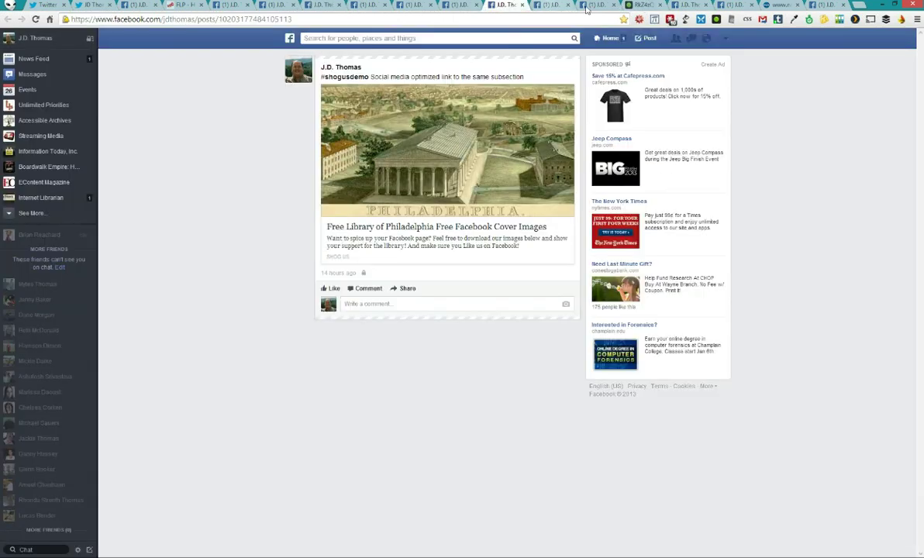
left_click(551, 5)
left_click(446, 78)
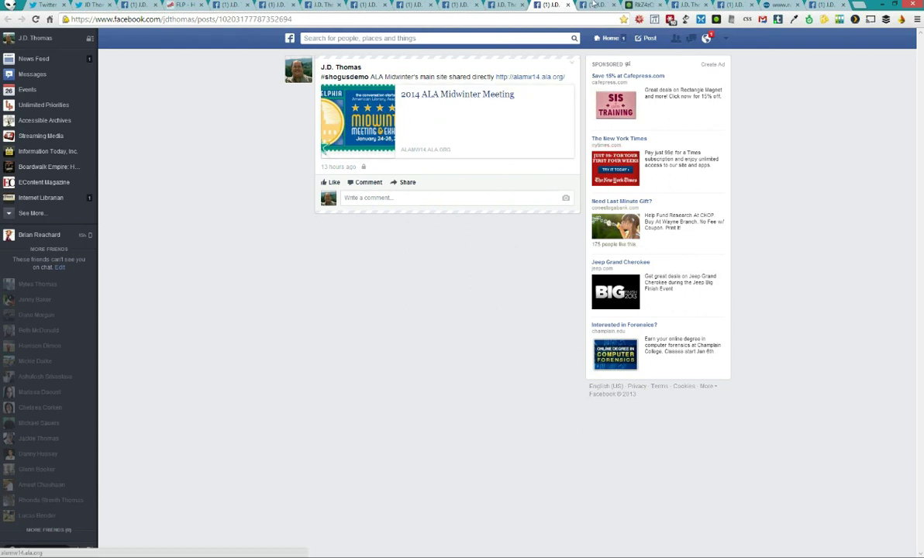
key("ctrl+Tab")
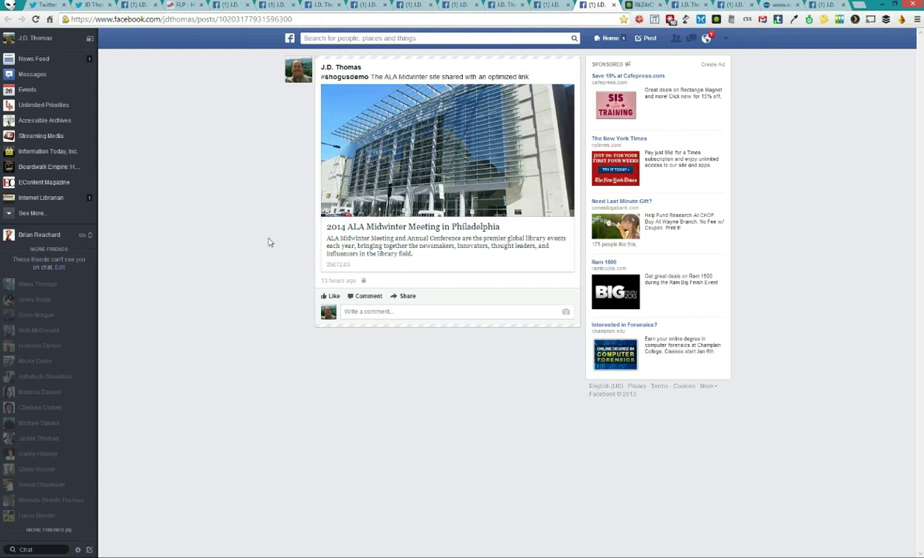
left_click(639, 6)
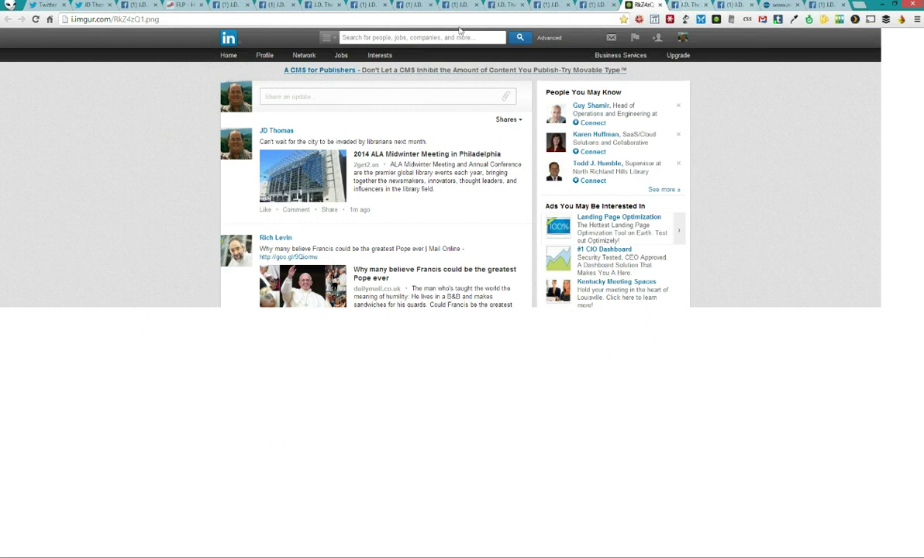
Return to the FLP job seekers post and open, then close, its linked job-seekers page
left_click(134, 6)
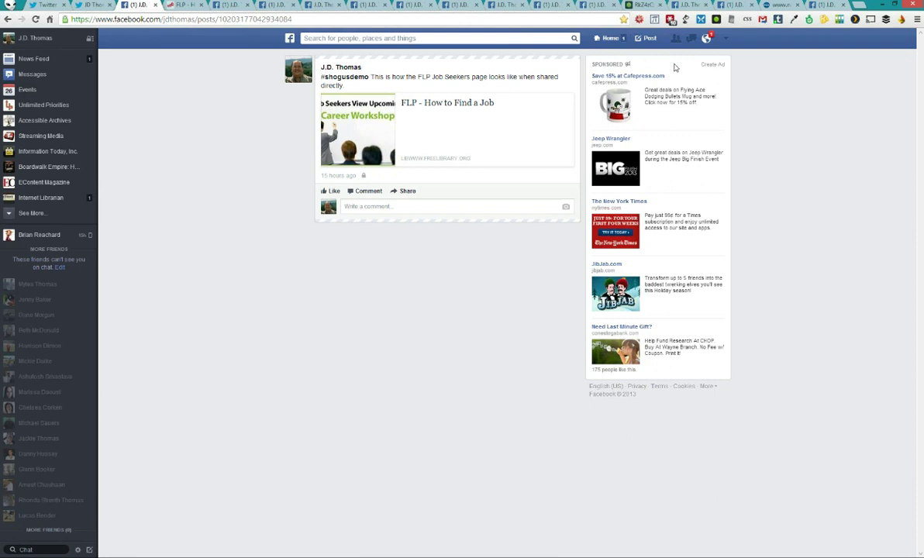
left_click(705, 40)
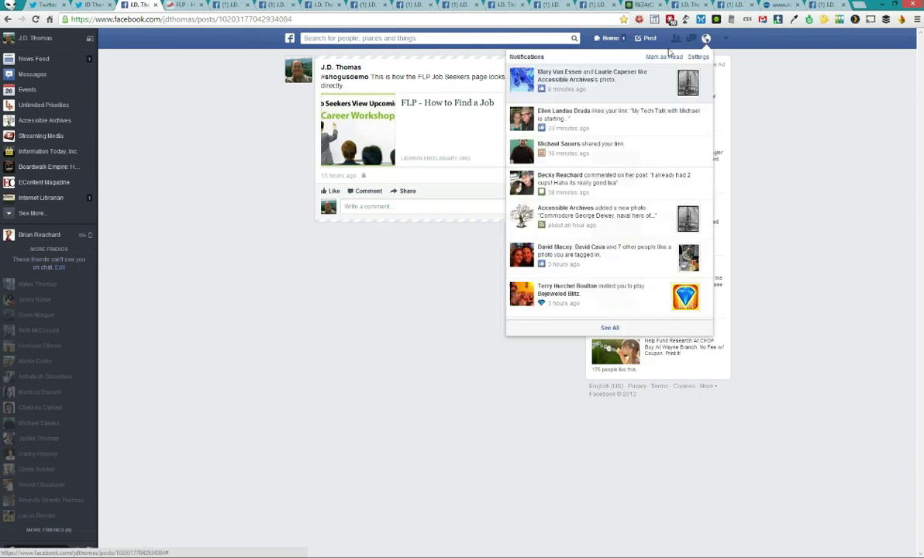
left_click(343, 94)
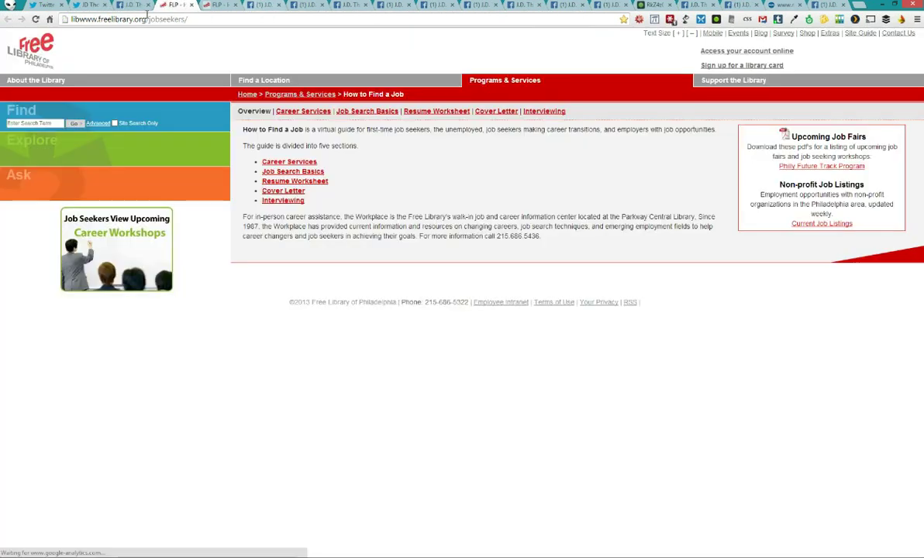
key("ctrl+w")
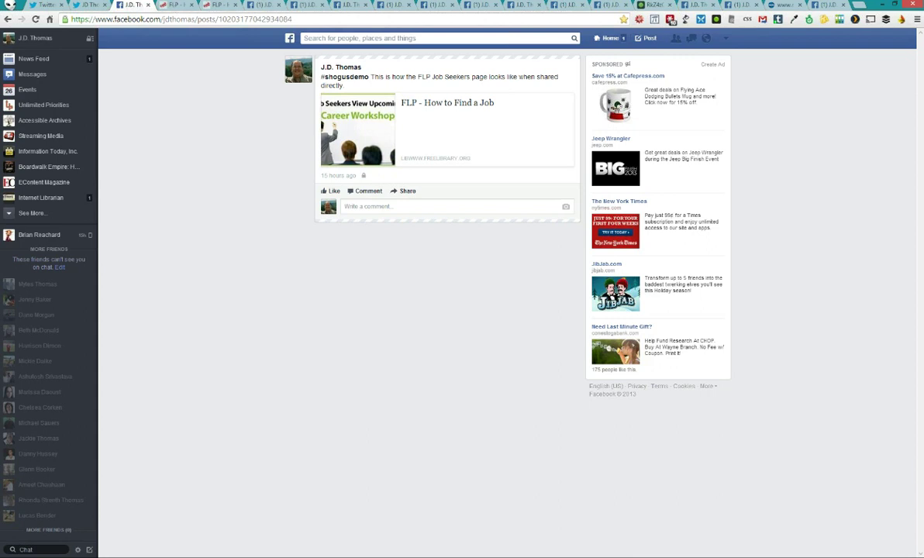
key("alt+Tab")
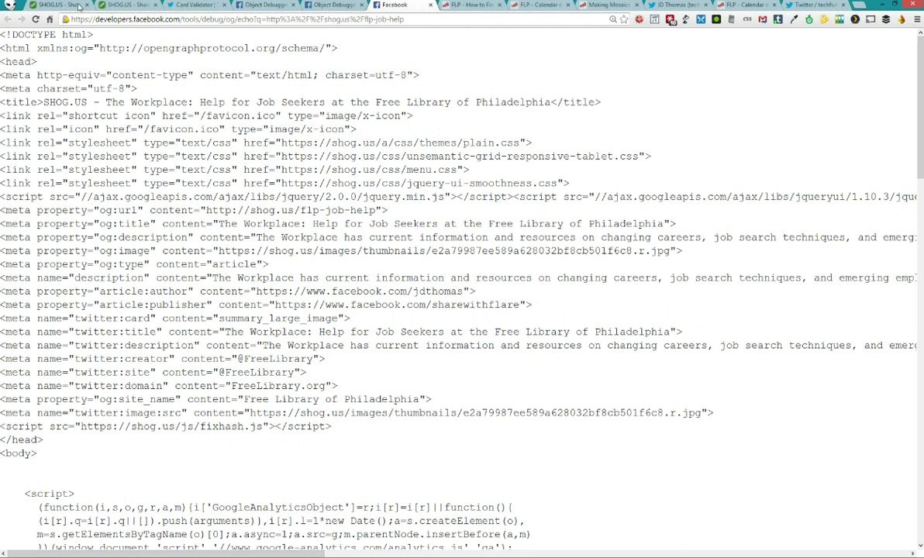
Load travelinlibrarian.info in the Free Library tab and copy the blog's web address
left_click(79, 6)
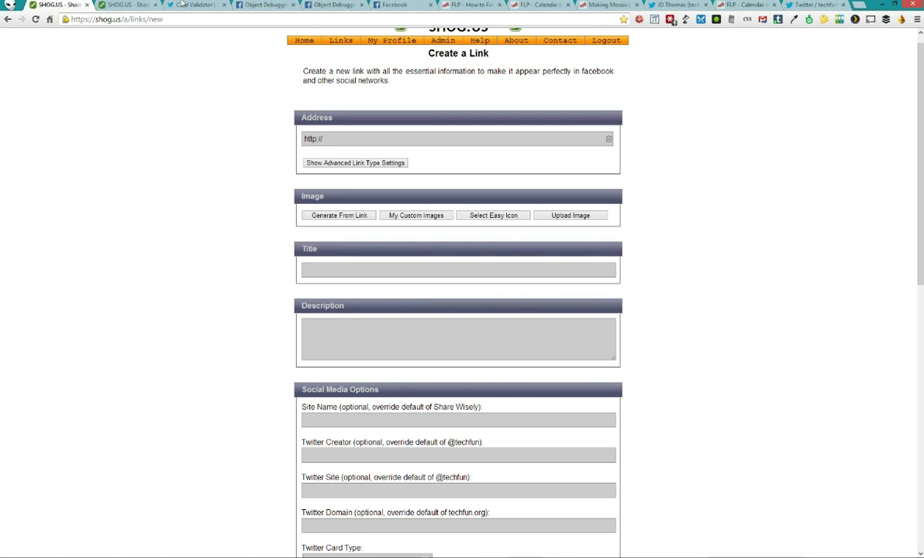
left_click(449, 6)
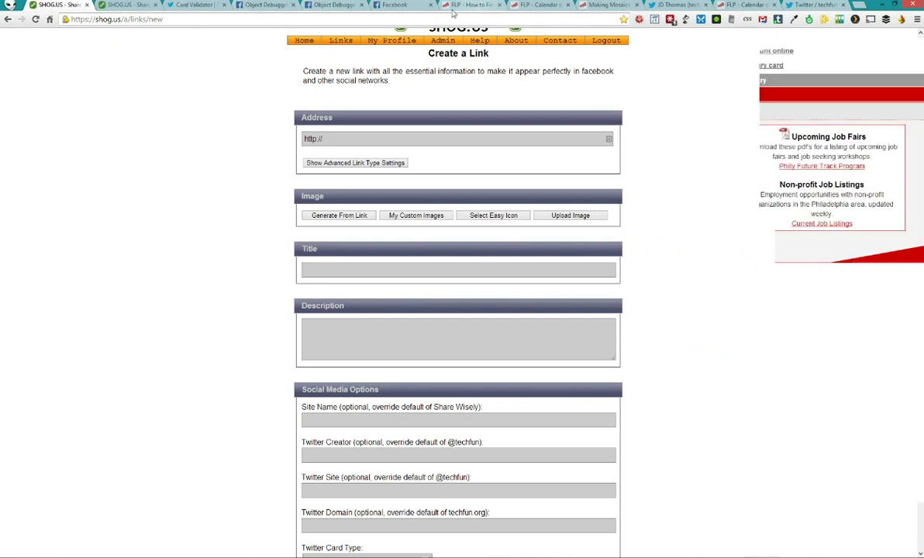
left_click(431, 20)
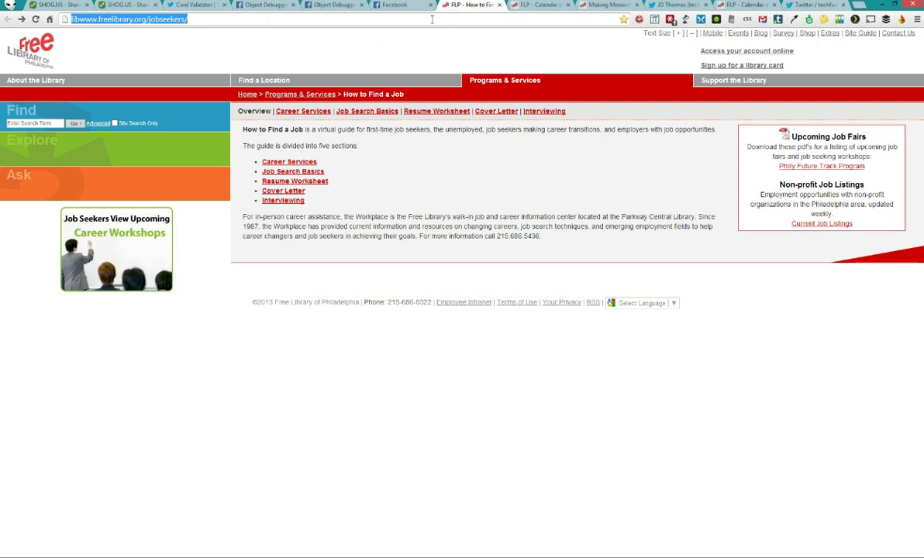
type("travel")
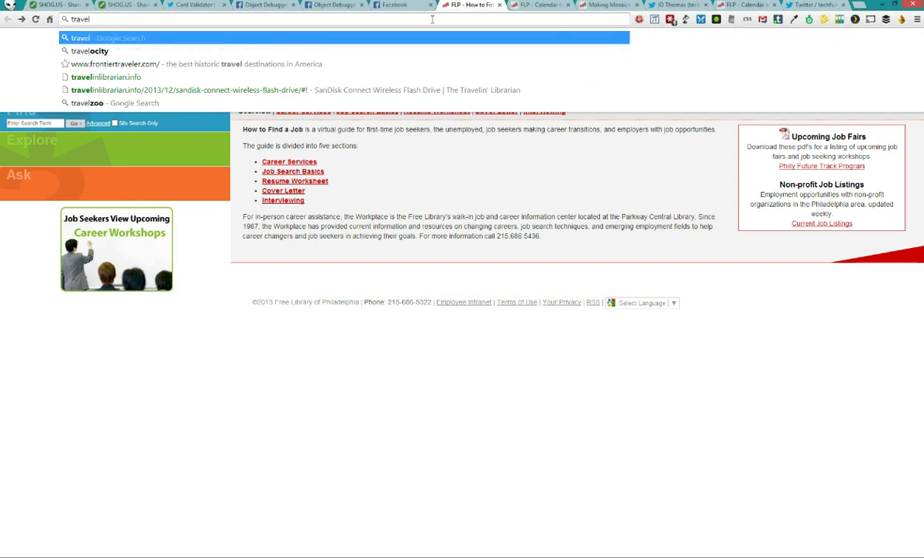
key("Down")
key("Down")
key("Down")
key("Return")
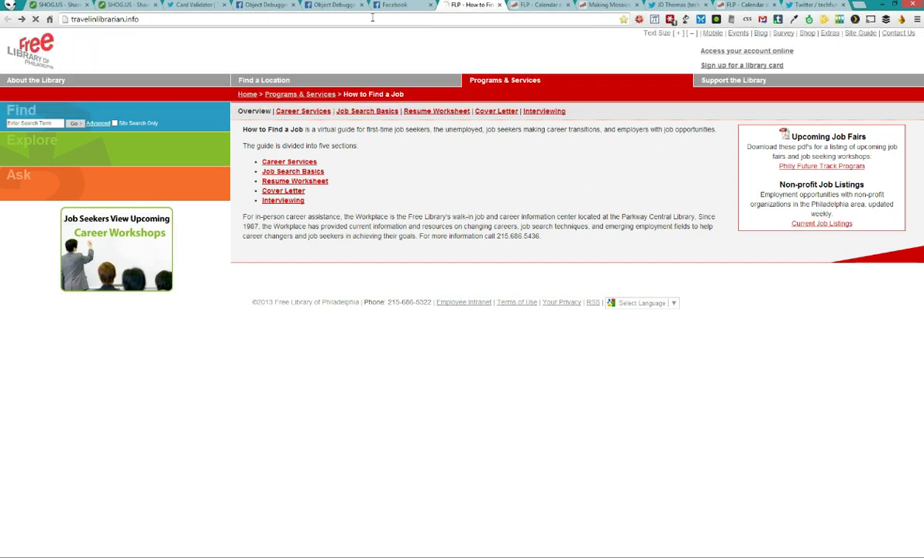
double_click(155, 21)
left_click(155, 21)
key("ctrl+a")
key("ctrl+c")
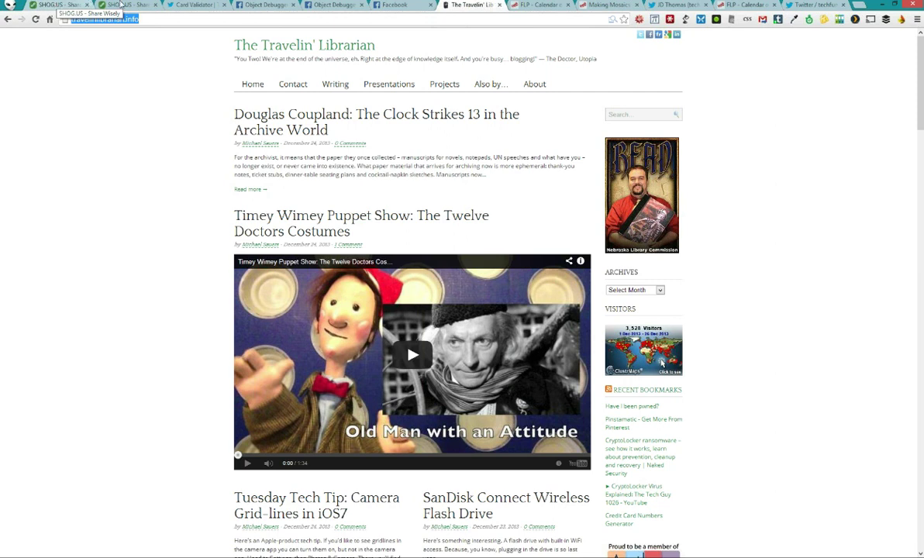
left_click(154, 4)
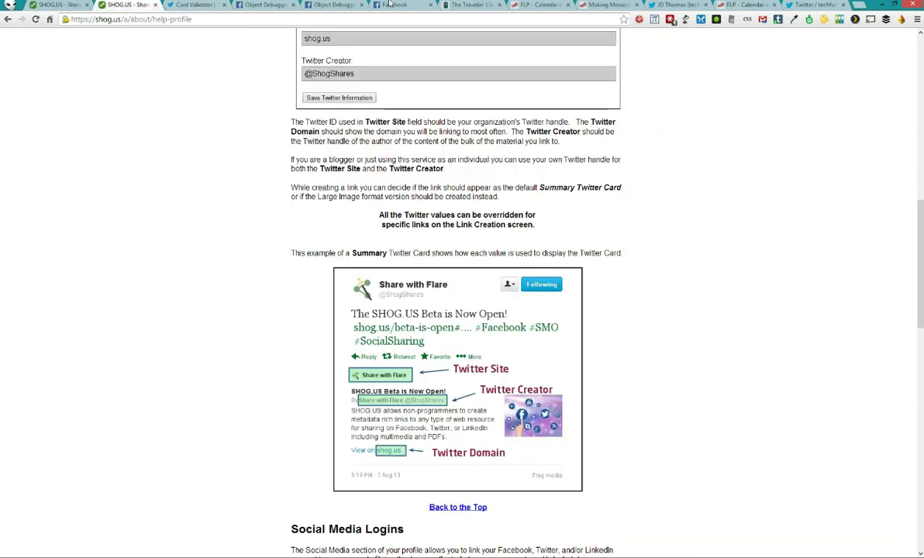
left_click(62, 5)
scroll(98, 150, "down", 5)
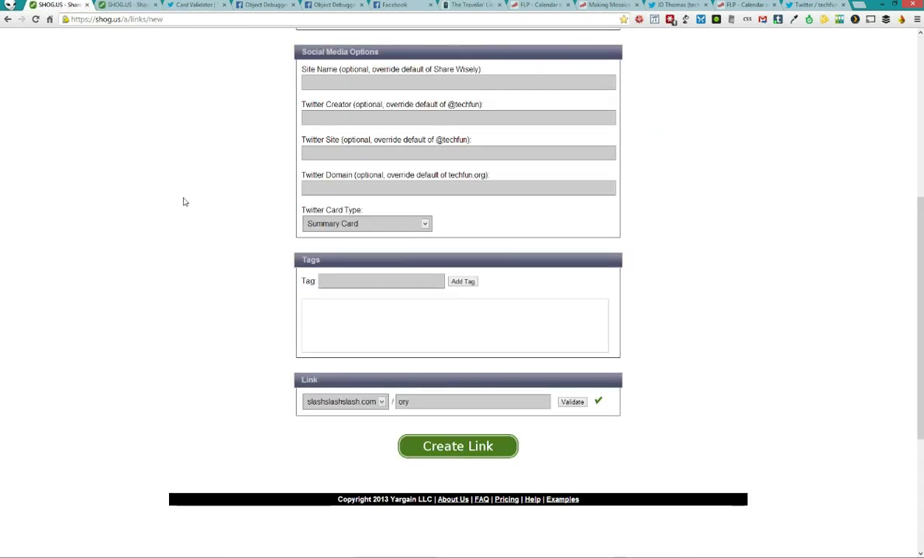
scroll(228, 209, "up", 1)
scroll(222, 186, "up", 4)
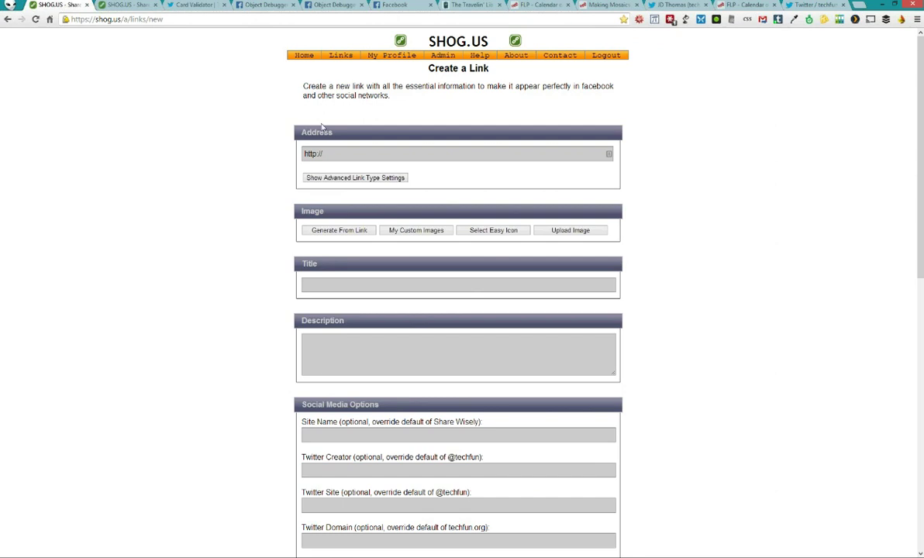
left_click(339, 158)
left_click(310, 156)
key("ctrl+a")
key("BackSpace")
key("ctrl+v")
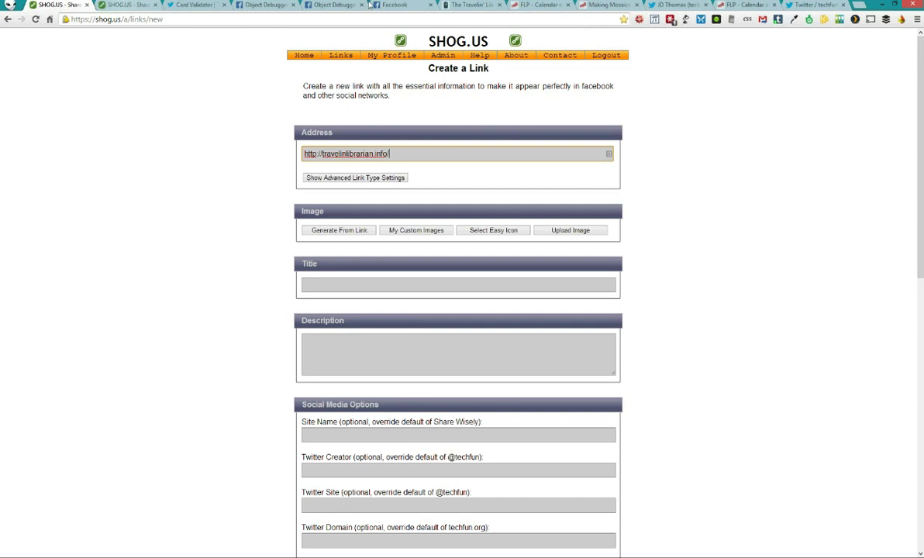
Open the blog's Passwords in print photo by itself in a new tab
left_click(463, 6)
scroll(148, 279, "down", 20)
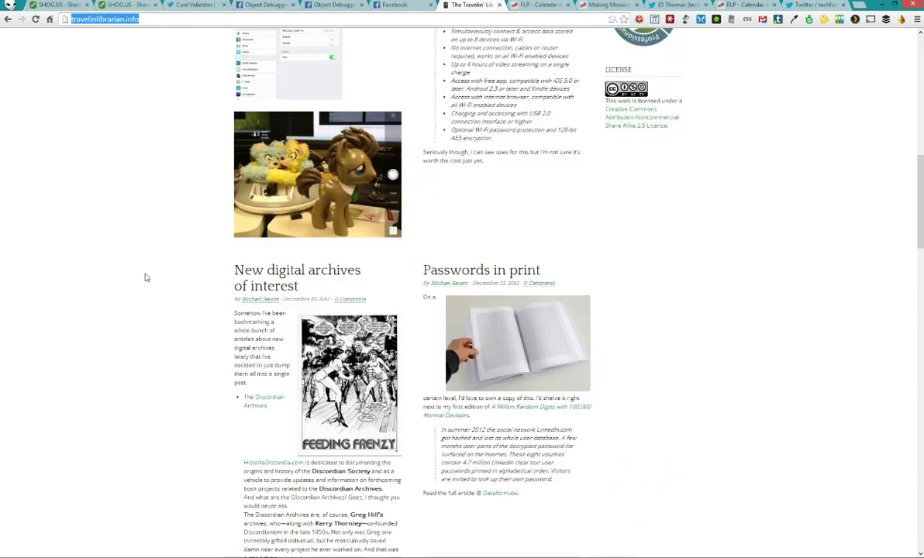
scroll(147, 272, "up", 10)
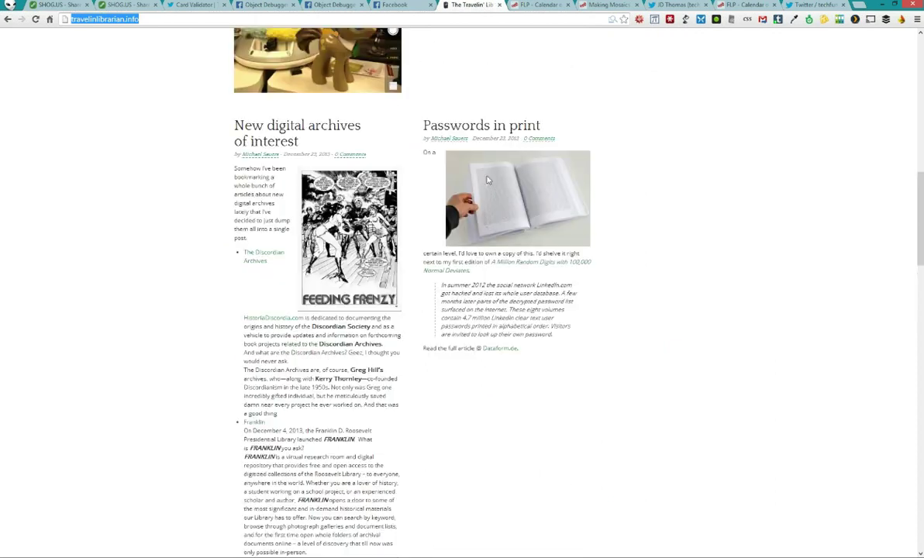
right_click(486, 177)
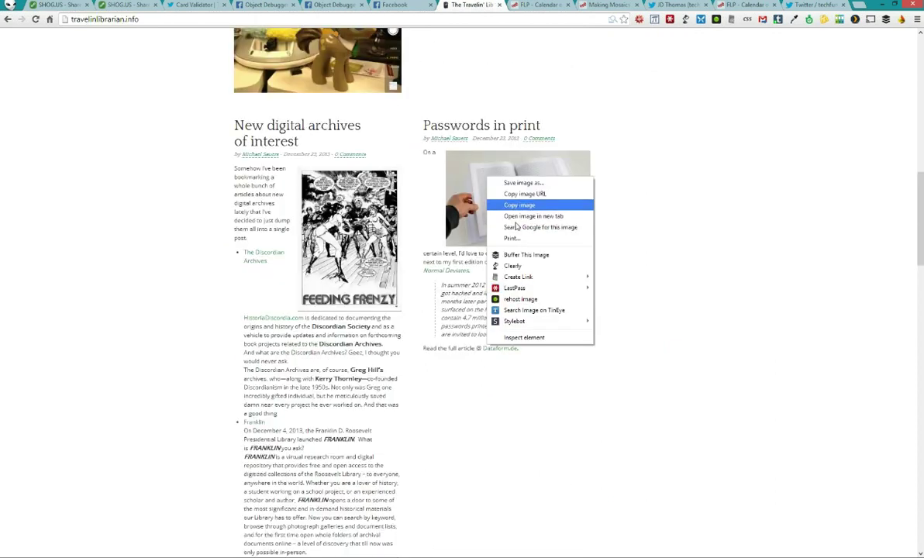
key("Return")
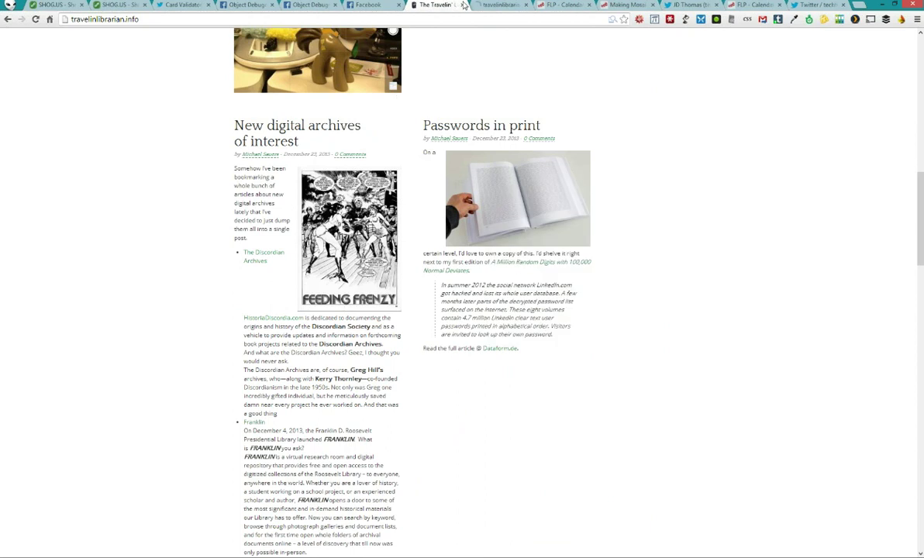
left_click(500, 5)
Remove -300x199 from the image address to load the full-size photo, and copy its URL
left_click(356, 19)
key("End")
double_click(356, 19)
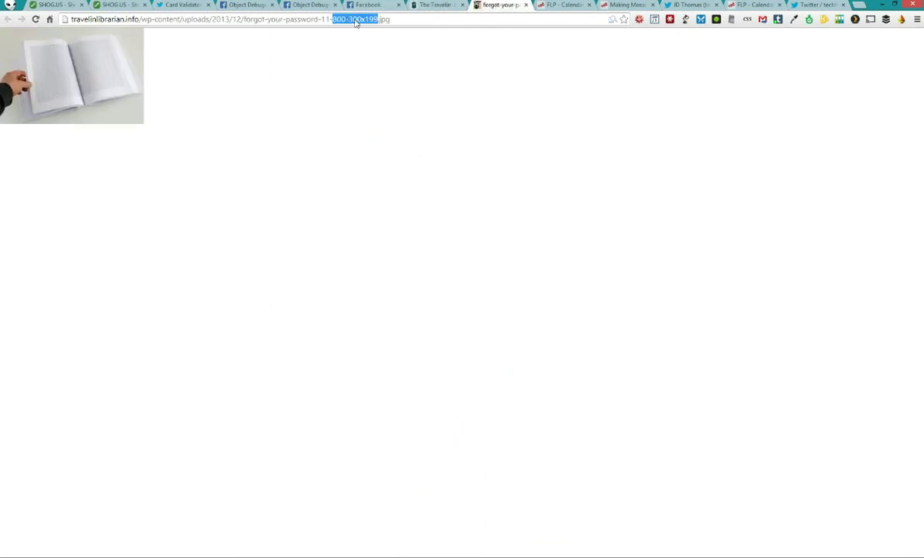
key("BackSpace")
key("Return")
left_click(305, 19)
right_click(296, 19)
left_click(326, 54)
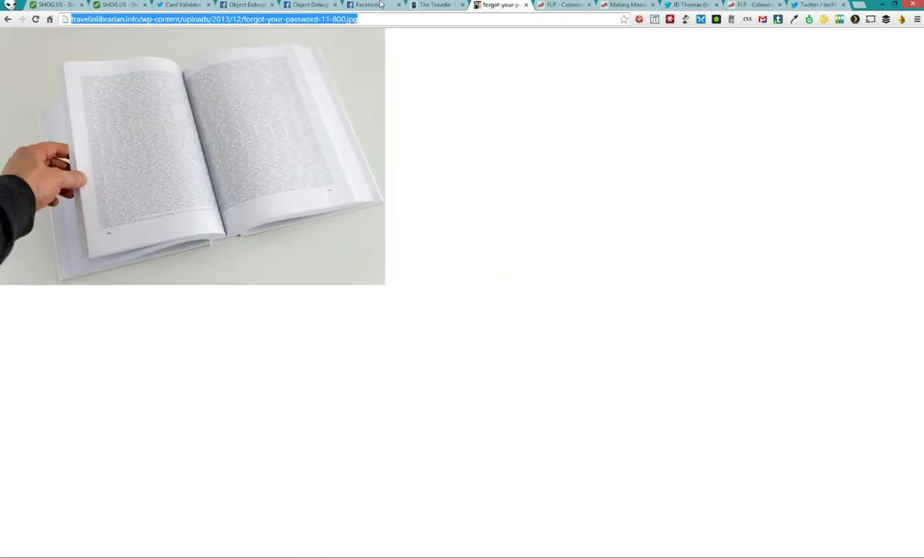
left_click(41, 7)
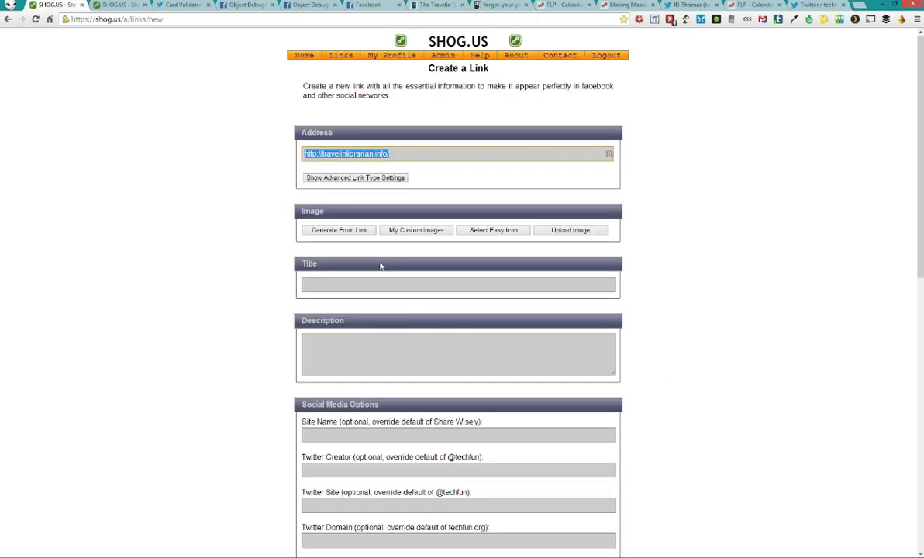
Generate the image thumbnail from the full-size forgot-your-password-11-800.jpg URL, marked as a direct image link
left_click(324, 231)
left_click(344, 231)
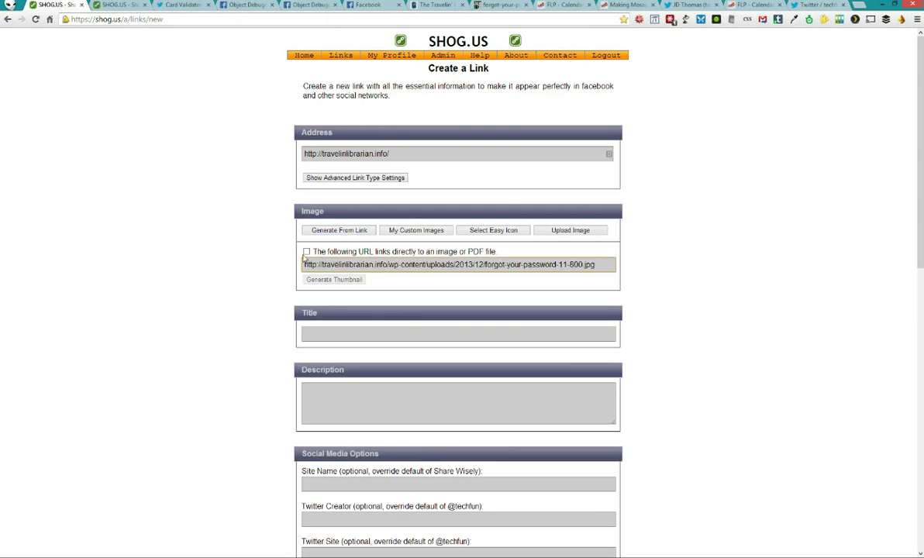
left_click(306, 251)
left_click(330, 282)
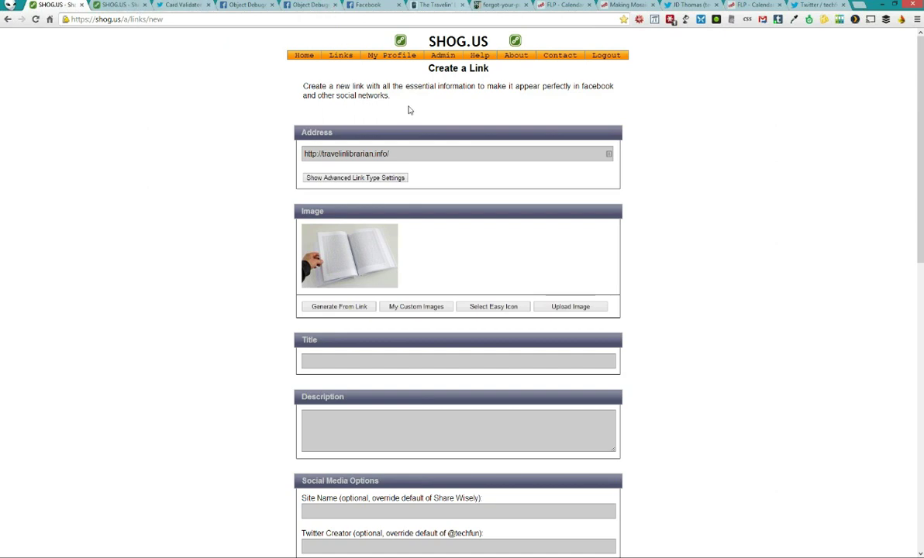
Enter the link title 'The Travelin' Librarian - ' followed by the blogger's name
left_click(313, 358)
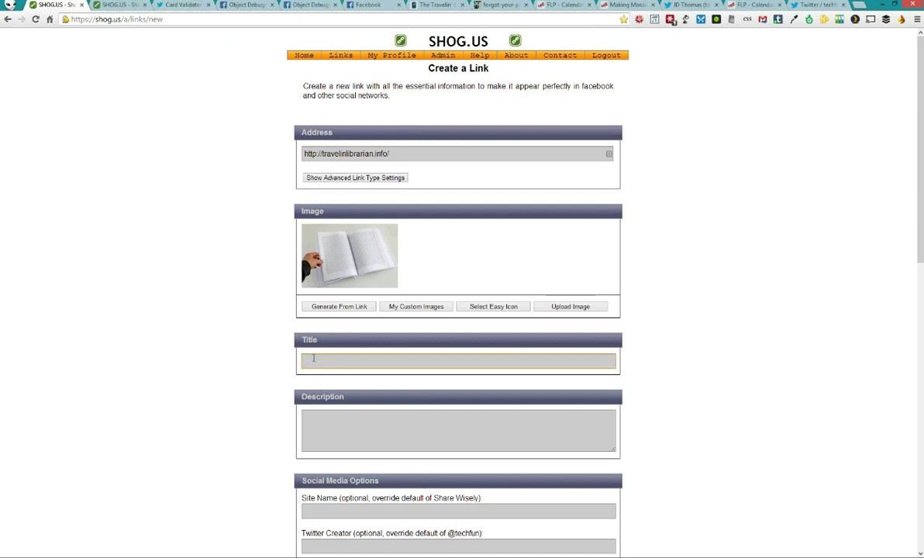
type("The Travelin' Librarian -")
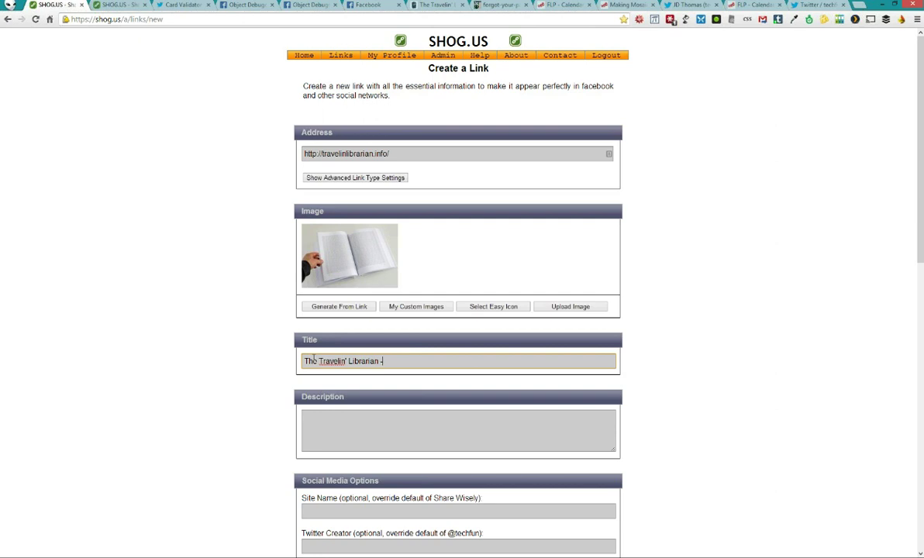
key("BackSpace")
type("- Ma")
key("BackSpace")
type("ichael Sauers")
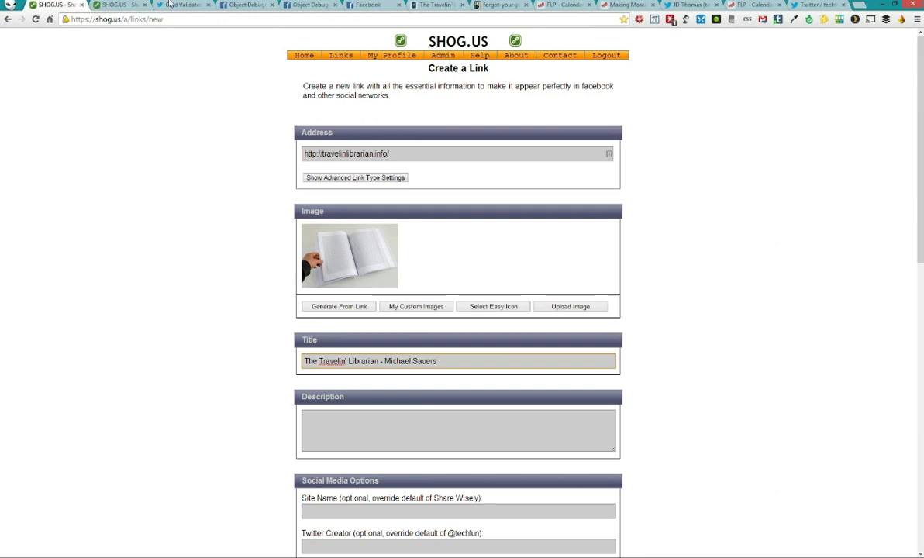
Paste the first About-page bio sentence into the link's Description
left_click(419, 5)
scroll(438, 233, "up", 5)
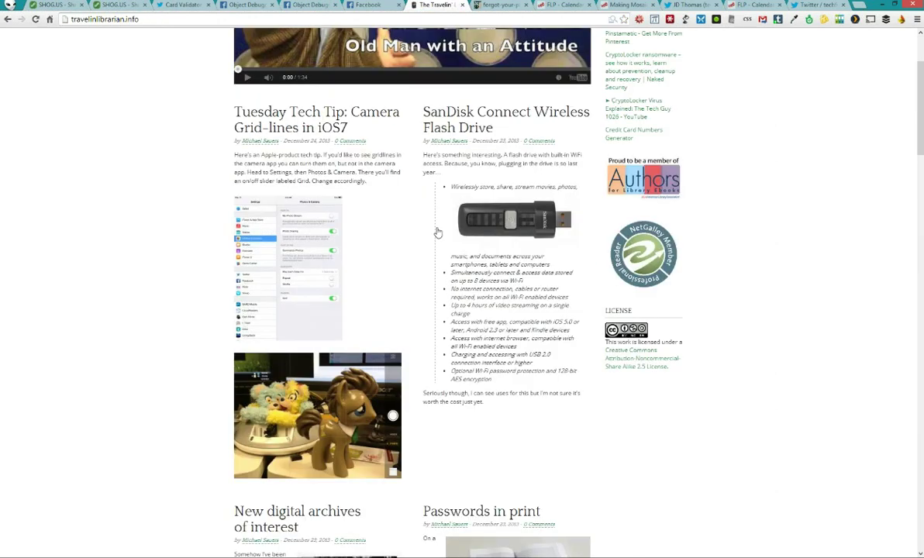
scroll(438, 232, "up", 5)
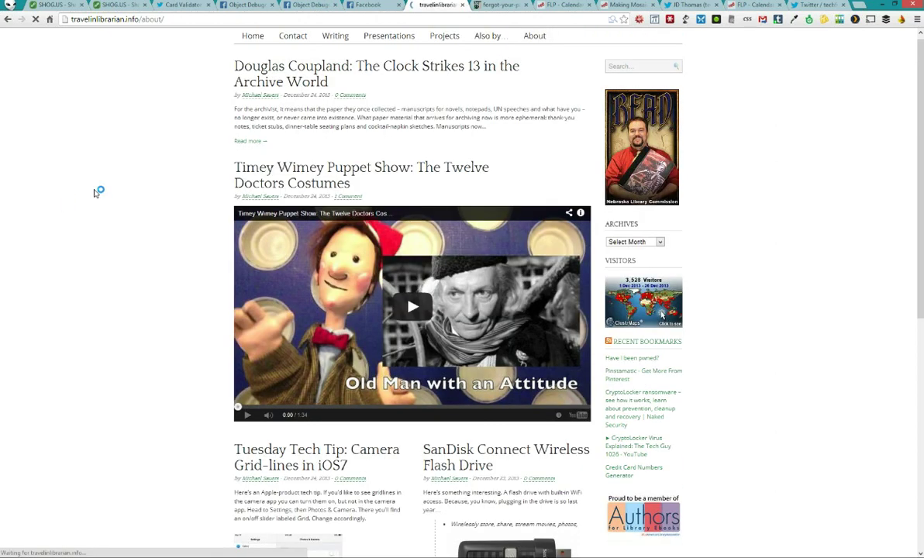
left_click_drag(234, 153, 400, 164)
key("ctrl+c")
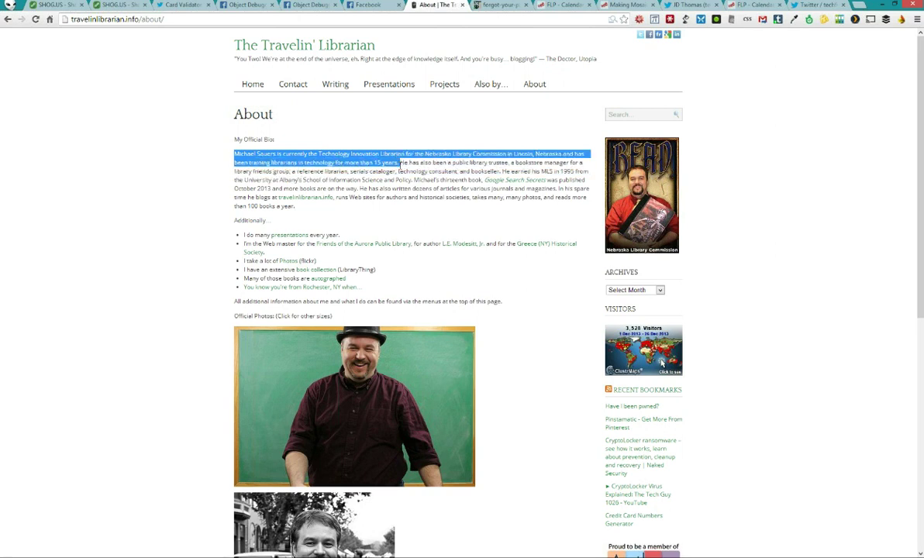
key("ctrl+1")
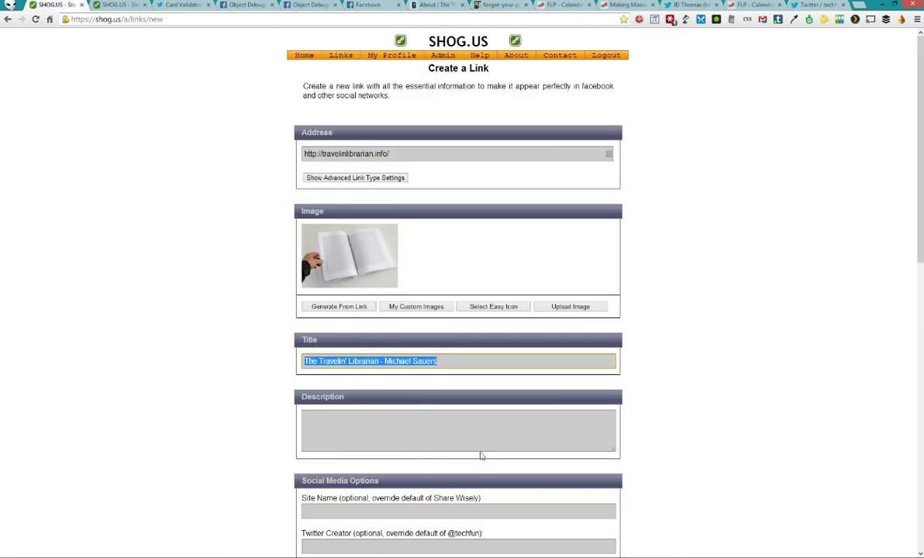
left_click(421, 441)
key("ctrl+v")
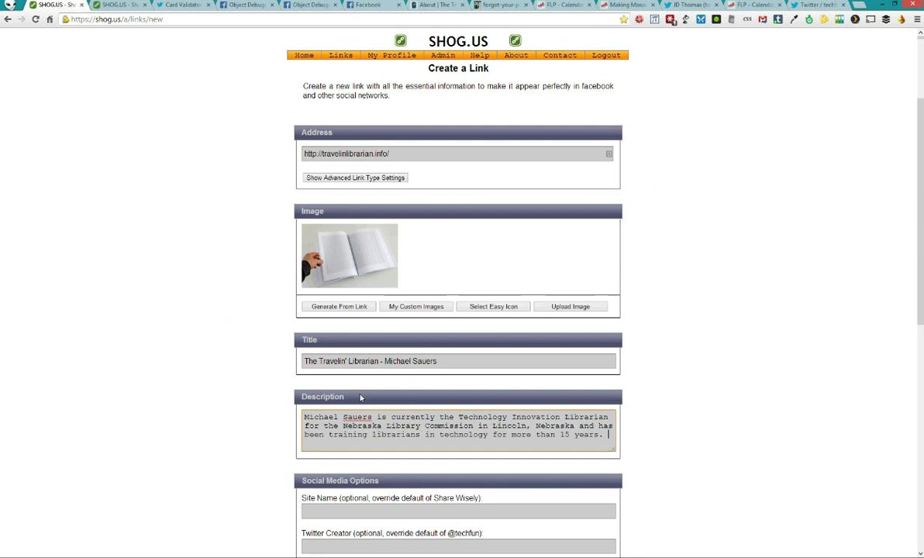
scroll(360, 398, "down", 2)
Set Site Name to 'The Travelin' Librarian' and both Twitter Creator and Site to the author's handle
left_click(367, 367)
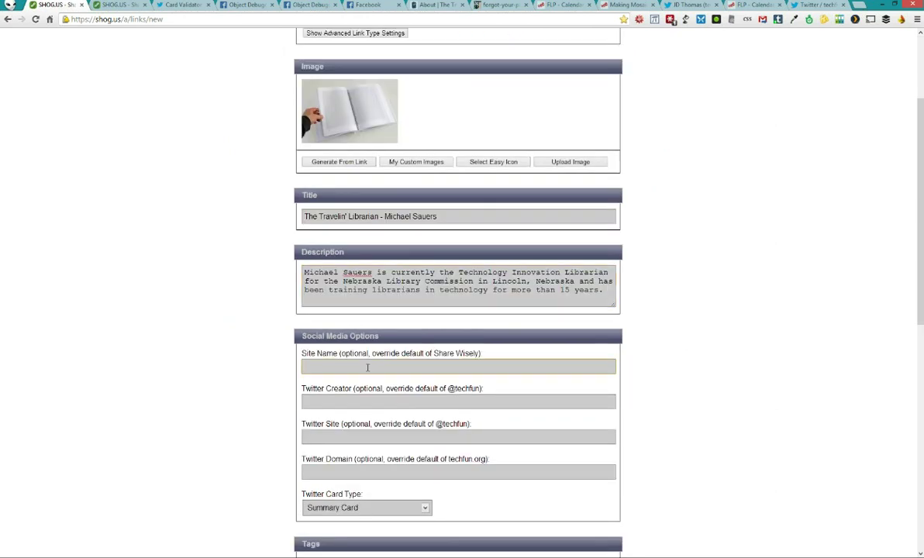
type("The Travelin' Librarian")
key("Tab")
type("@")
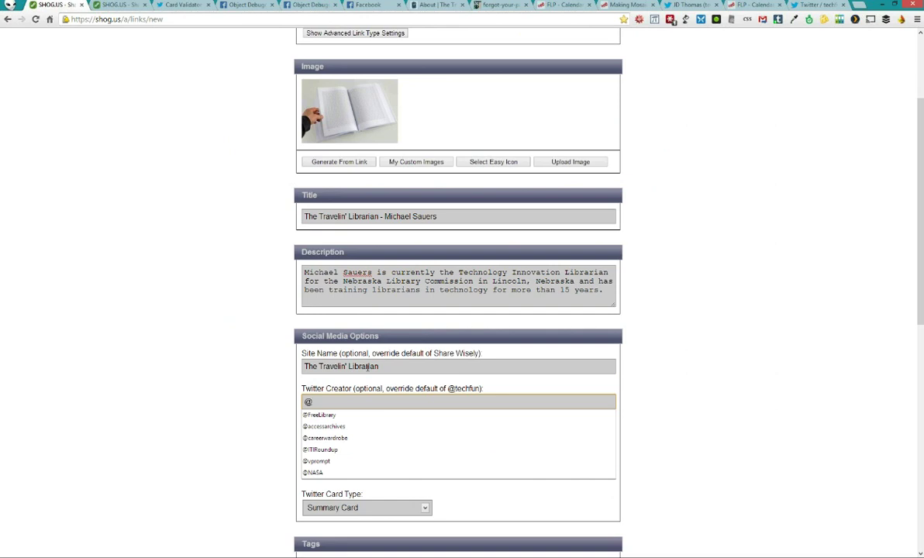
type("msauers")
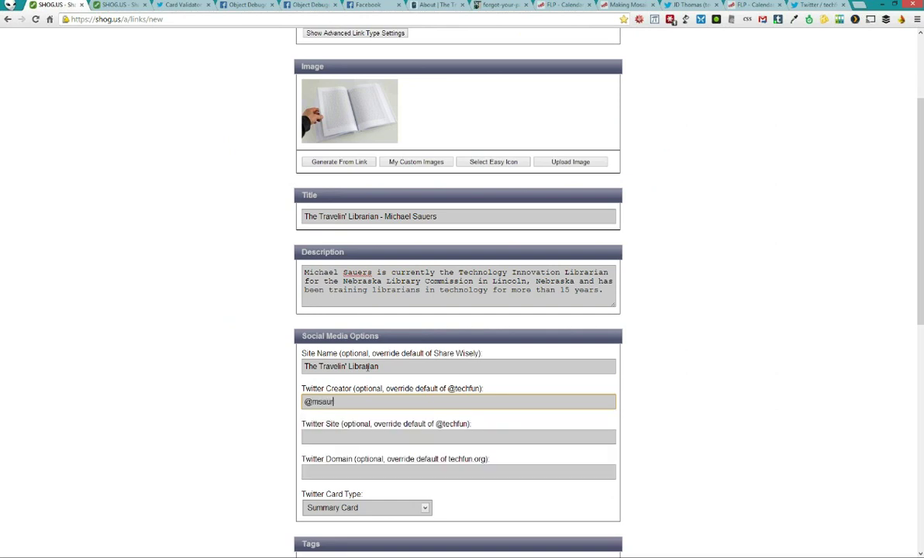
key("ctrl+a")
key("ctrl+c")
key("Tab")
key("ctrl+v")
Set the Twitter domain to travelinlibrarian.info and keep Summary Card as the card type
key("Tab")
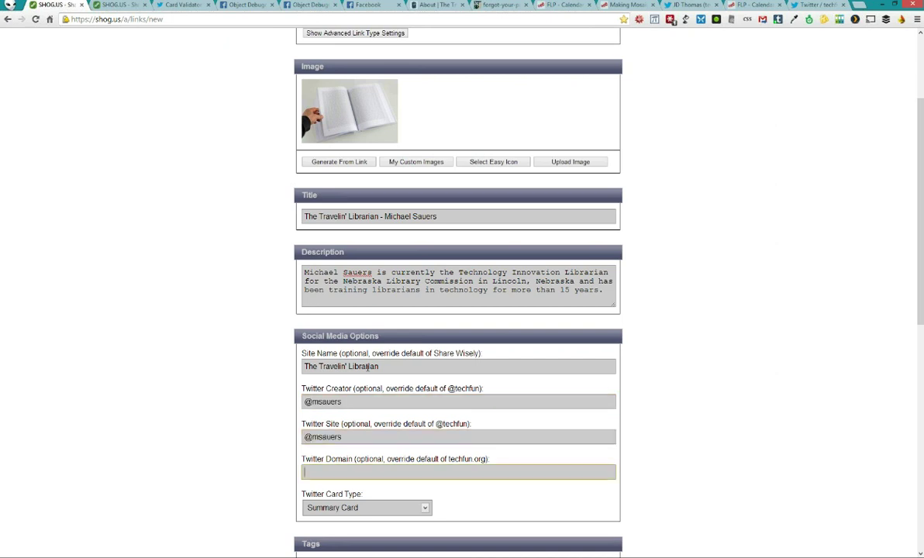
type("T")
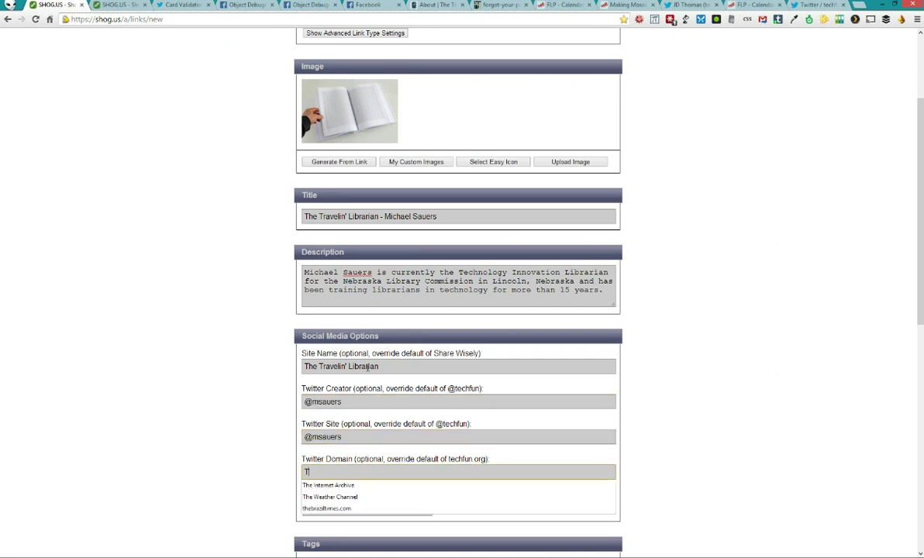
key("BackSpace")
scroll(229, 134, "up", 2)
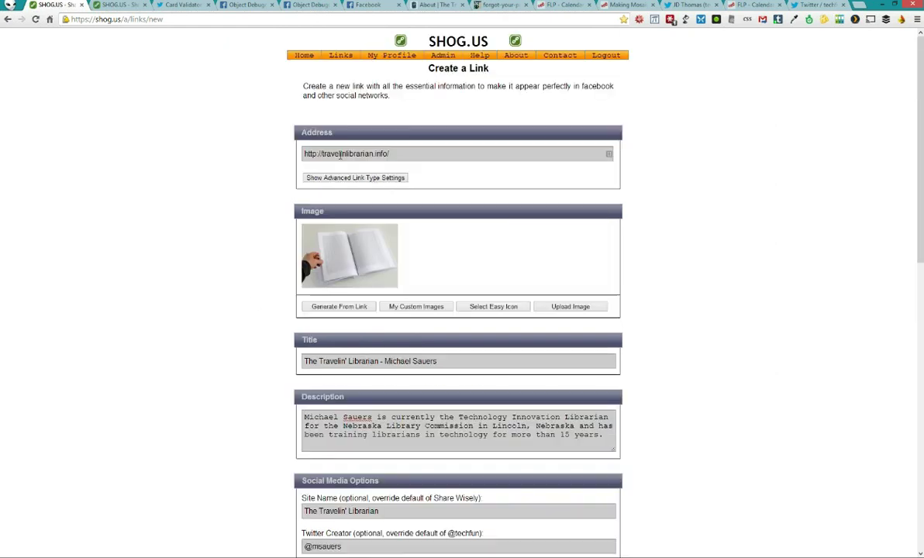
left_click(309, 153)
left_click(347, 154)
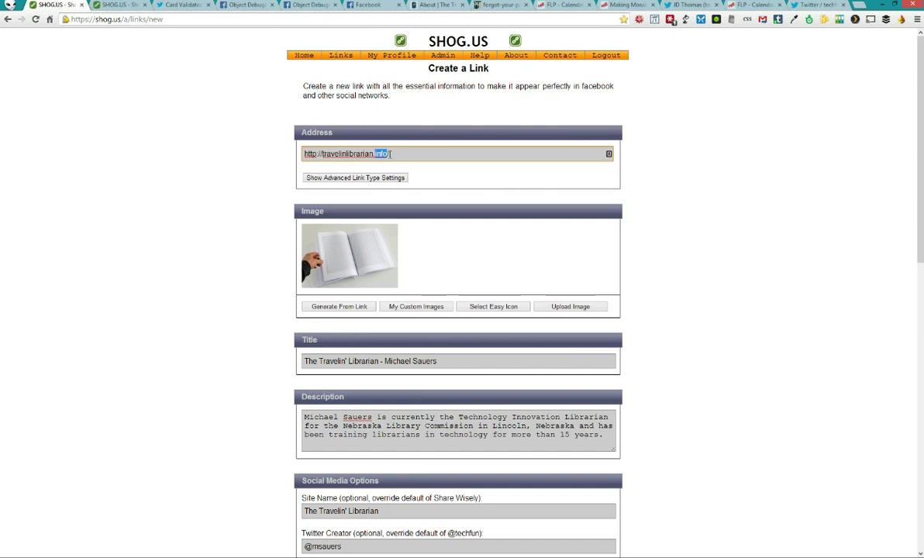
left_click_drag(322, 153, 390, 153)
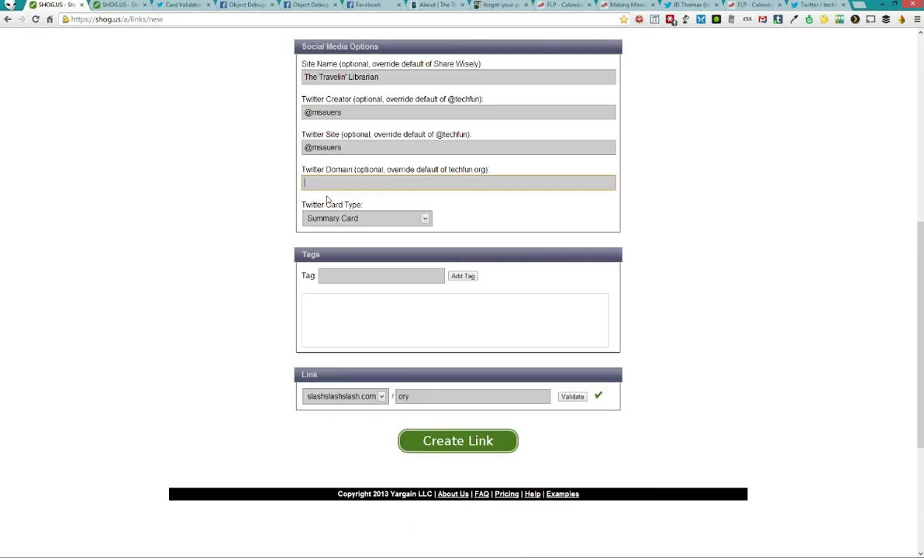
key("ctrl+v")
left_click(332, 220)
left_click(340, 231)
Tag the link Demo
scroll(259, 153, "up", 4)
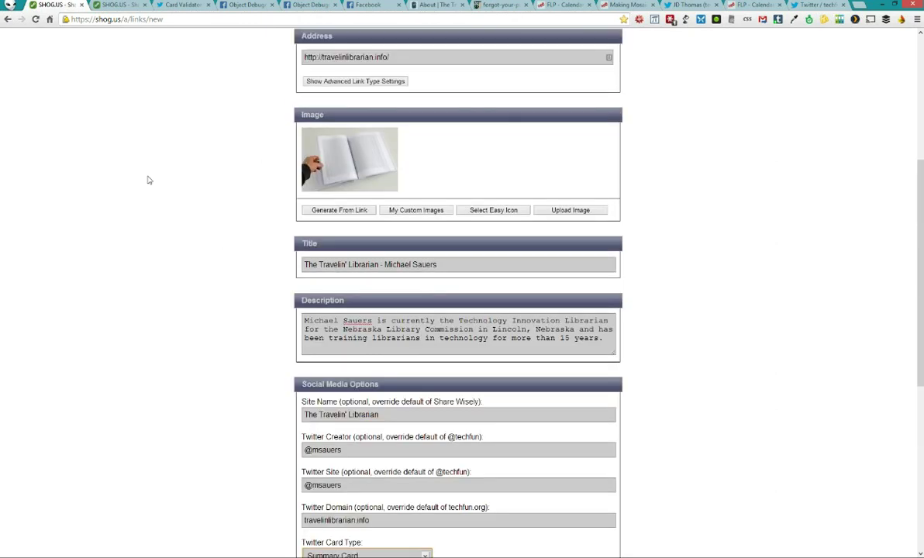
scroll(151, 201, "down", 5)
left_click(364, 228)
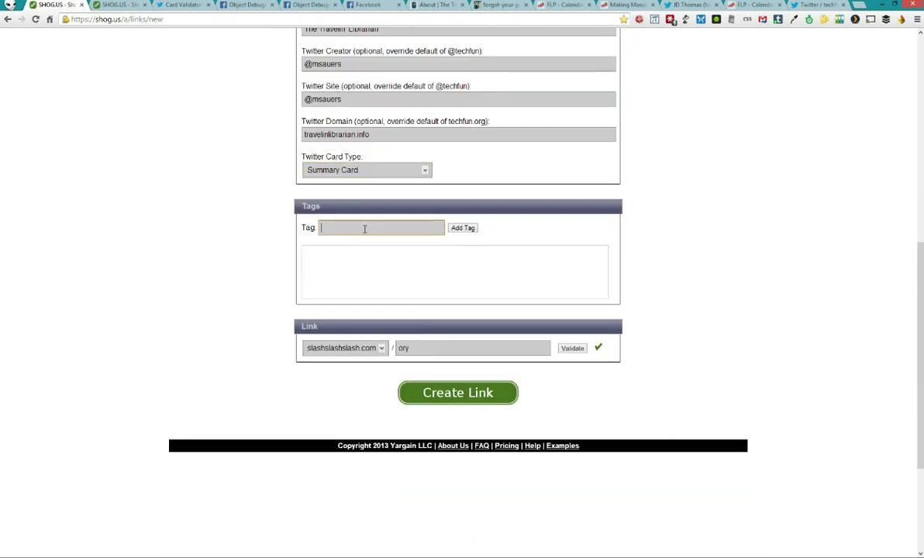
type("Demo")
key("Return")
Rename the short link to travelin-librarian, validate it, and create the link
double_click(465, 359)
key("BackSpace")
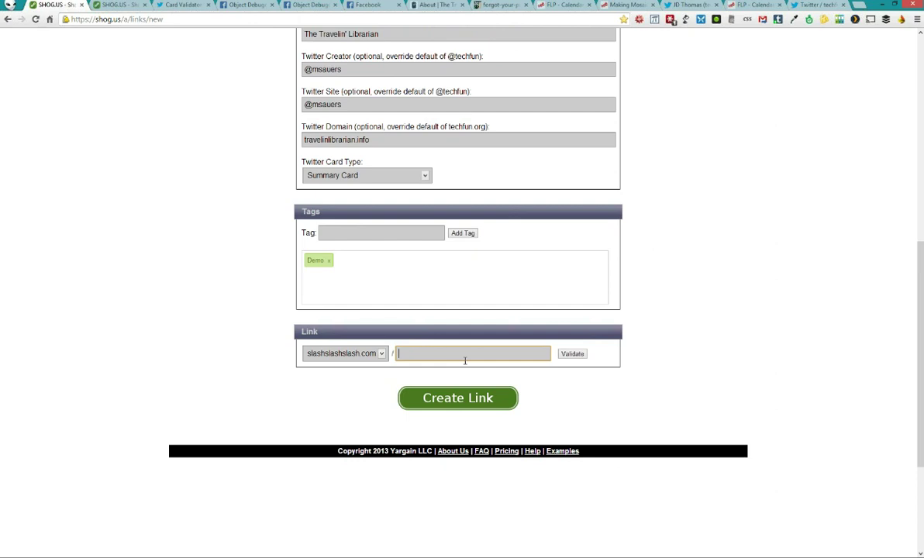
type("travelin-librarian")
left_click(560, 357)
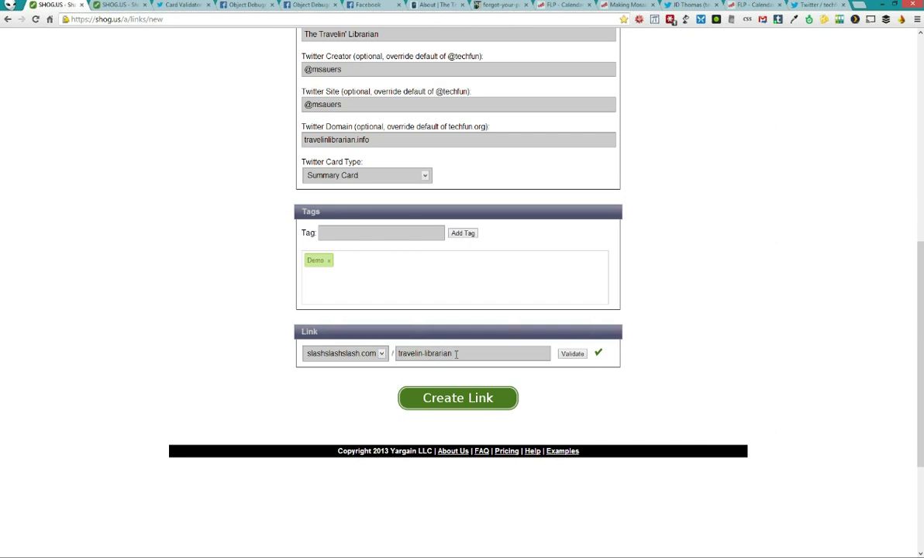
left_click(465, 402)
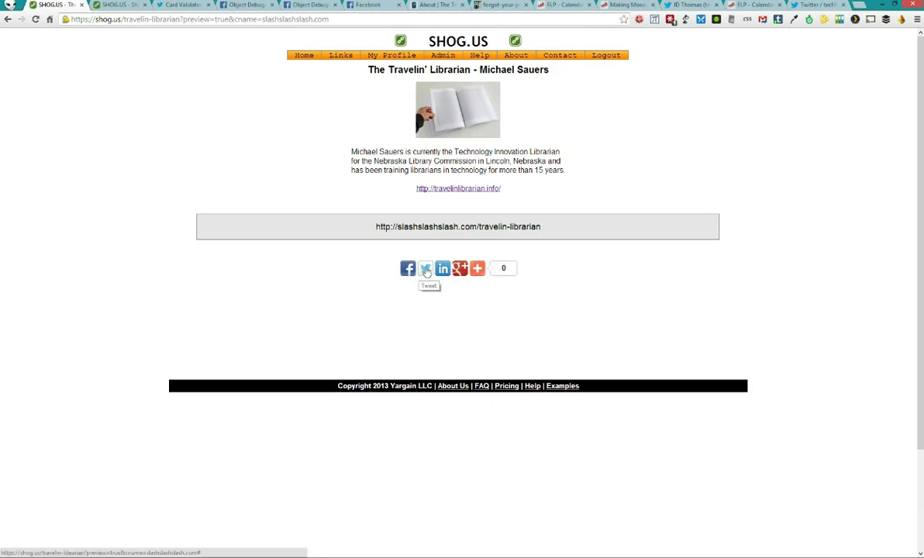
Tweet the travelin-librarian short link, then post it to Facebook from the share window
left_click(427, 269)
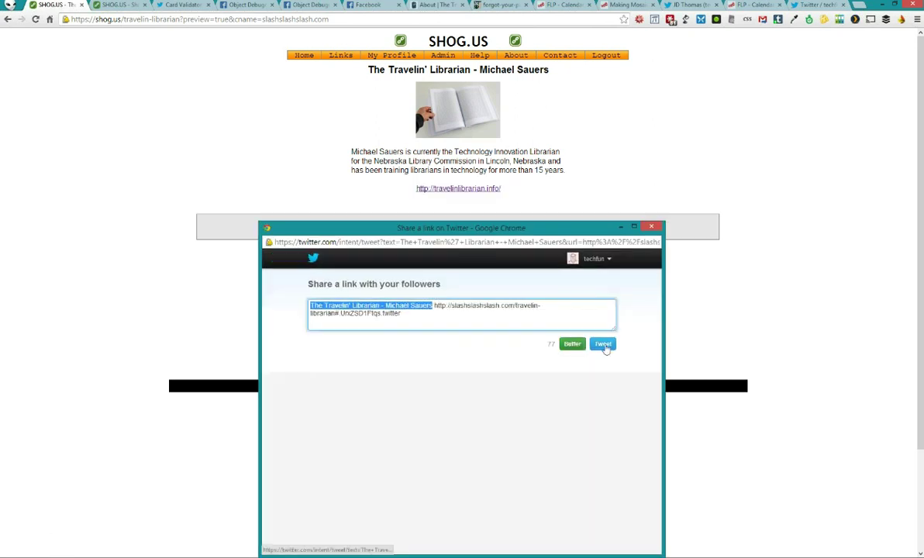
left_click_drag(410, 343, 410, 228)
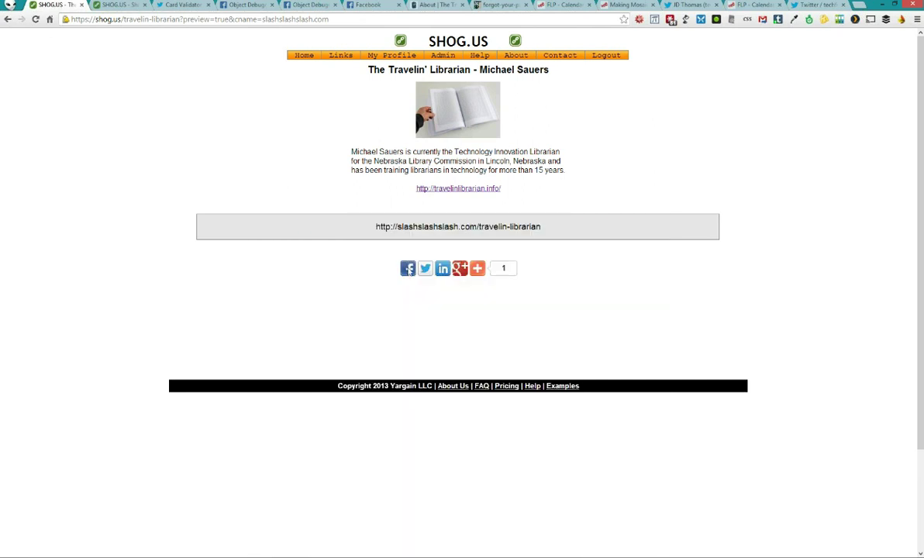
left_click(406, 268)
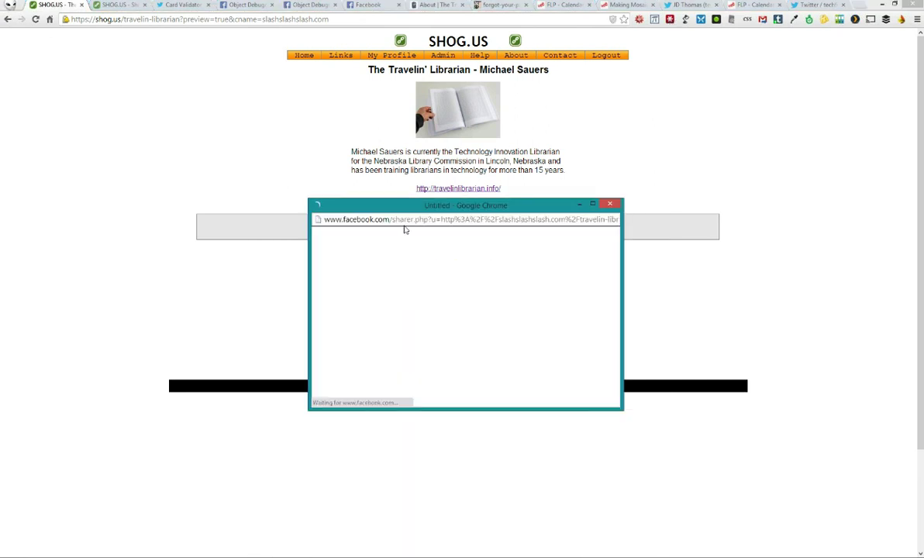
left_click_drag(404, 205, 392, 309)
mouse_move(478, 272)
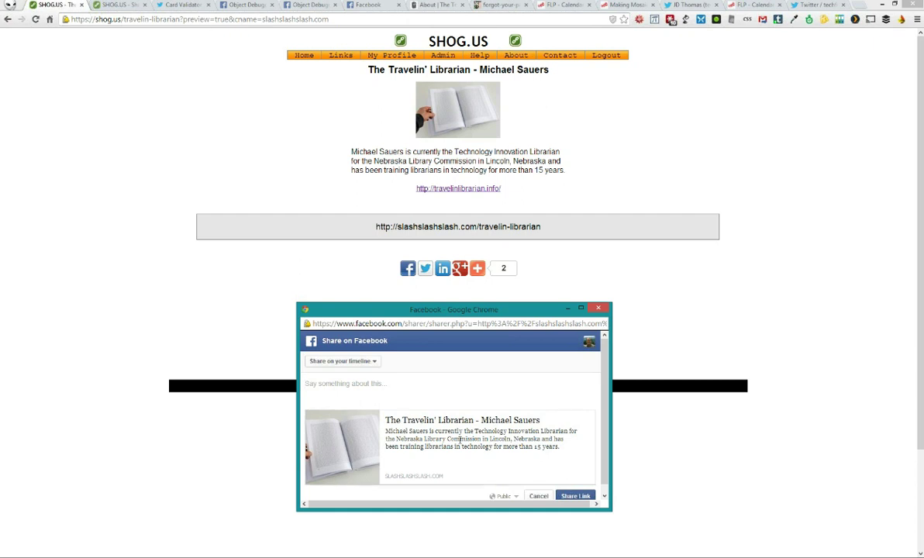
scroll(426, 409, "down", 1)
left_click_drag(444, 313, 440, 232)
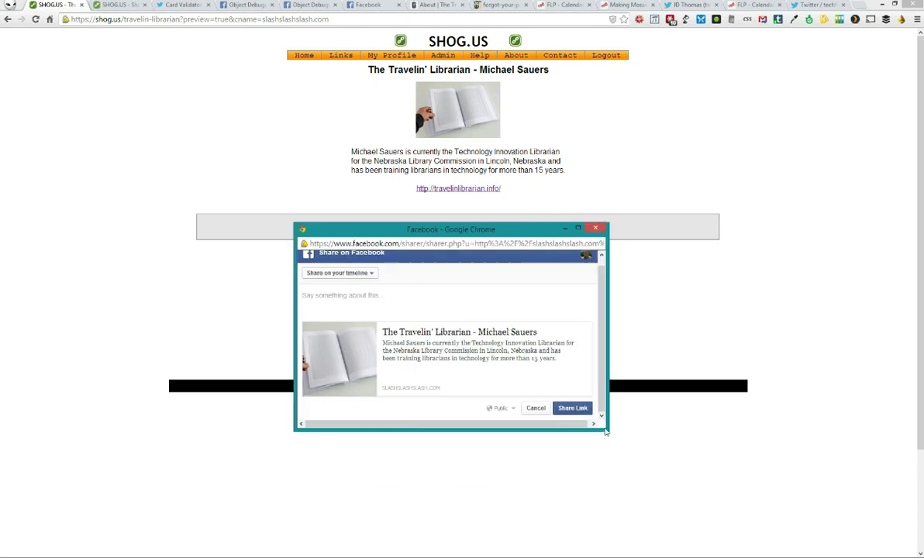
left_click_drag(606, 429, 687, 431)
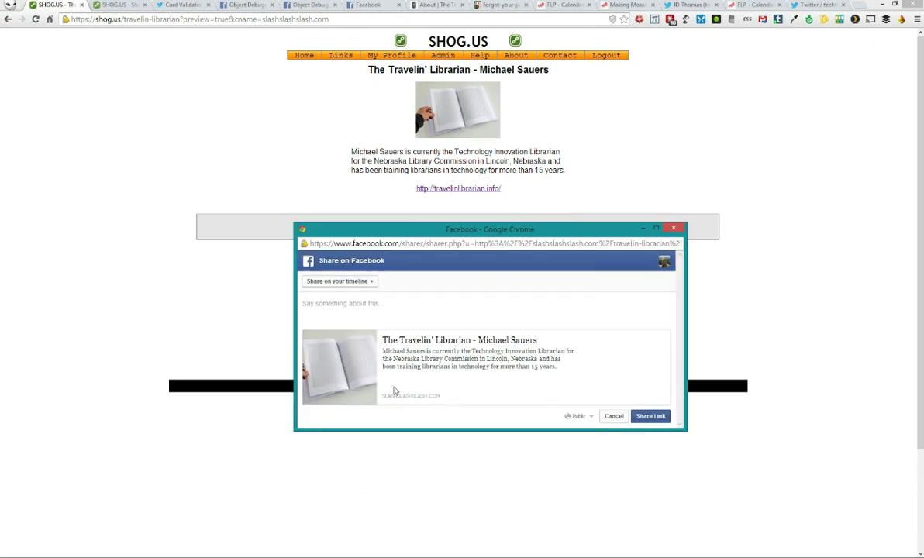
left_click(651, 419)
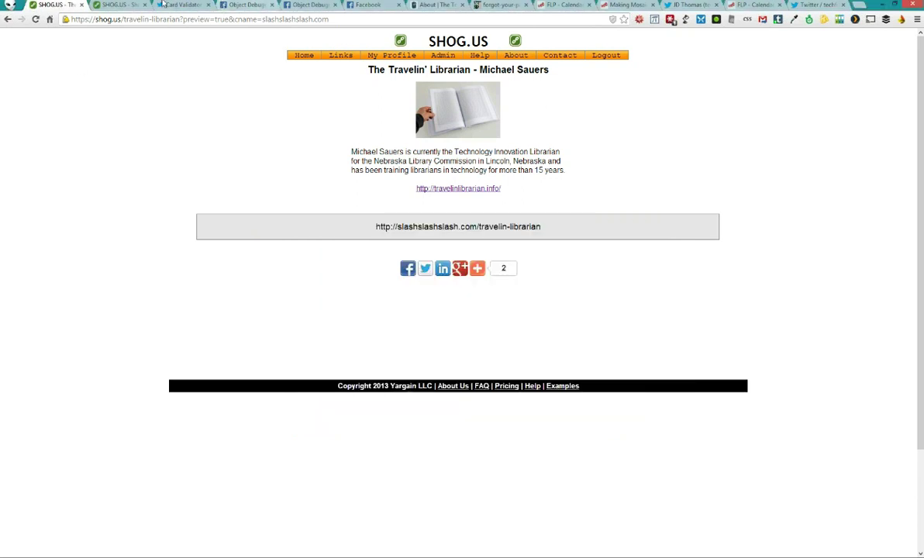
Refresh the Twitter profile, expand the Travelin' Librarian tweet's summary card, and open the tweet page
left_click(695, 5)
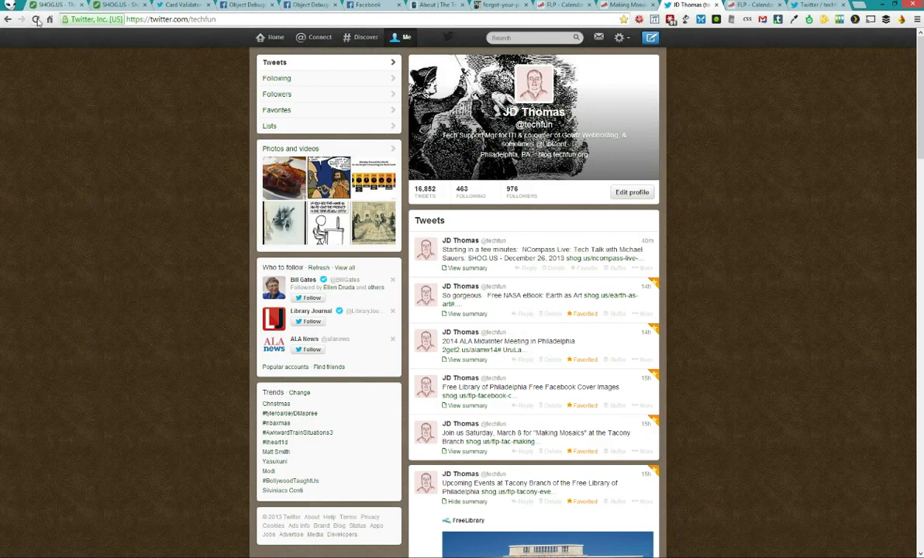
left_click(37, 20)
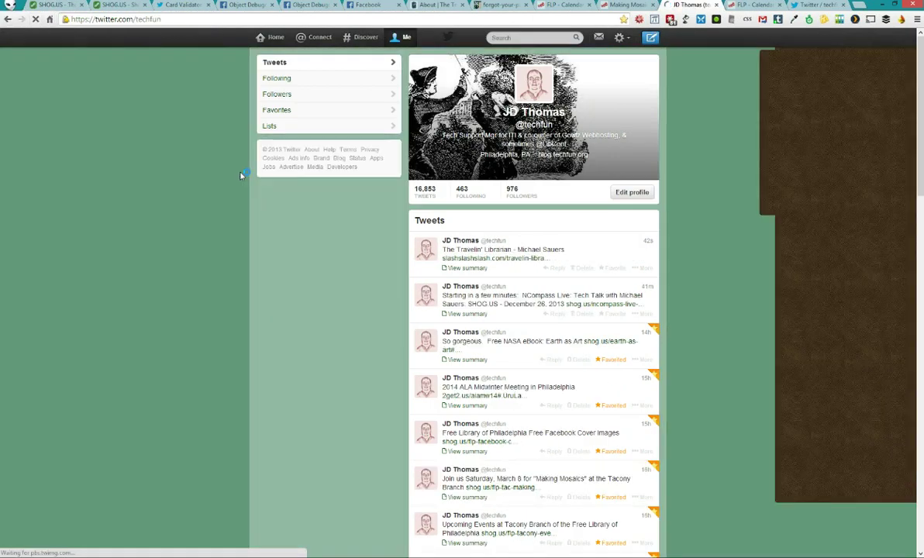
left_click(591, 253)
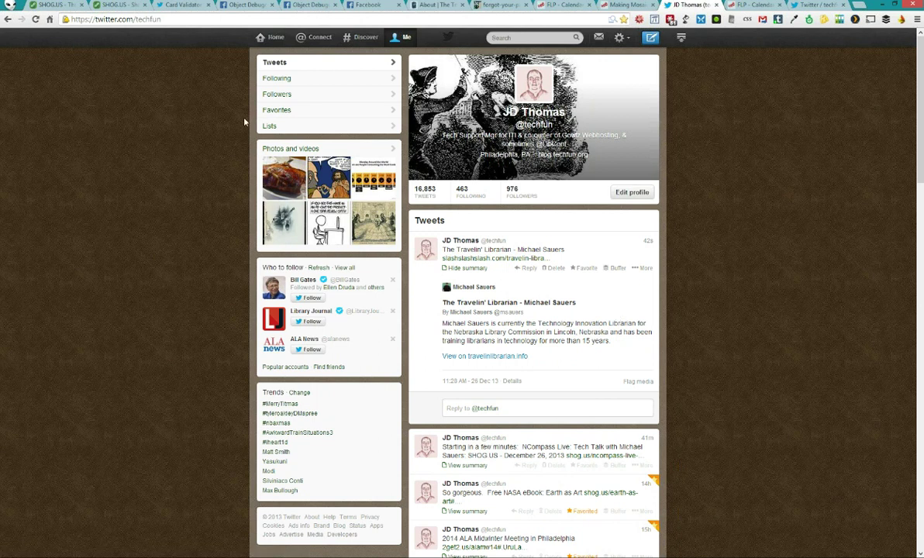
left_click(35, 20)
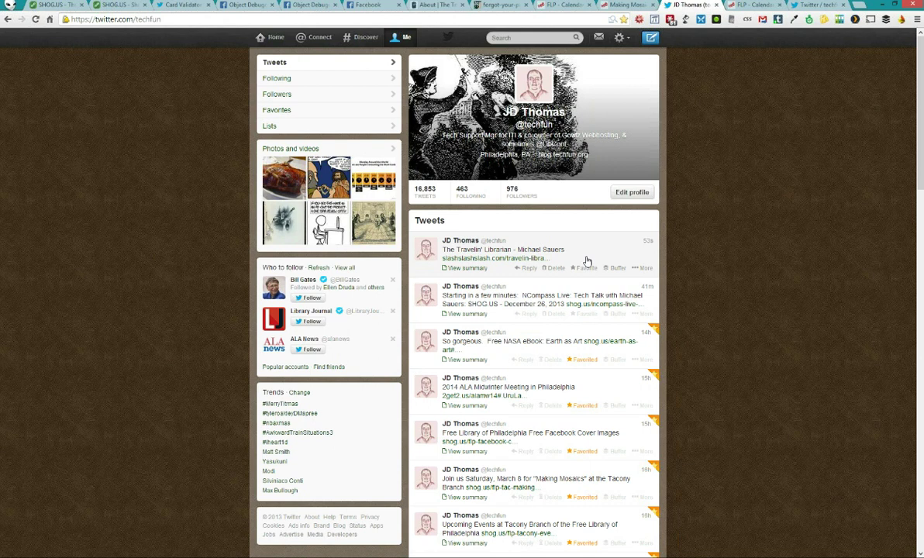
left_click(587, 262)
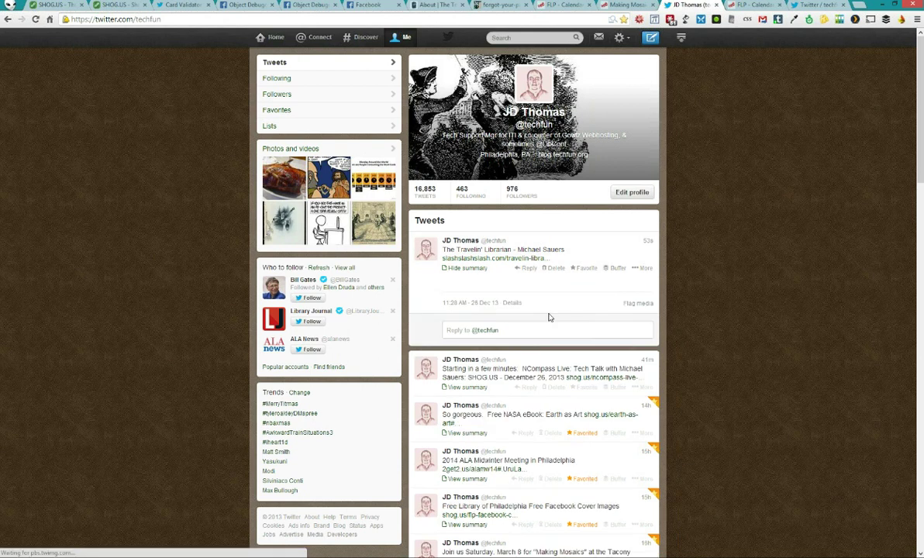
left_click(648, 241)
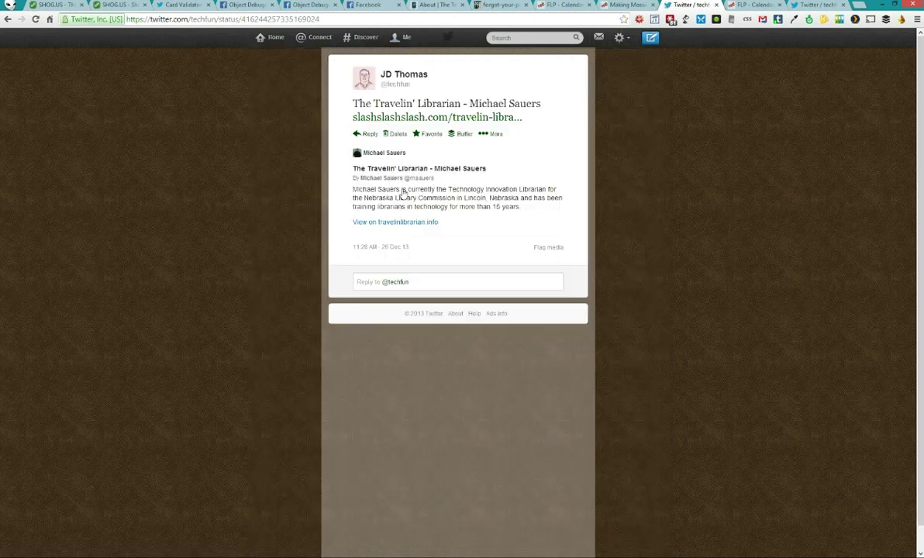
Switch through the open tabs back to the Facebook post
left_click(370, 4)
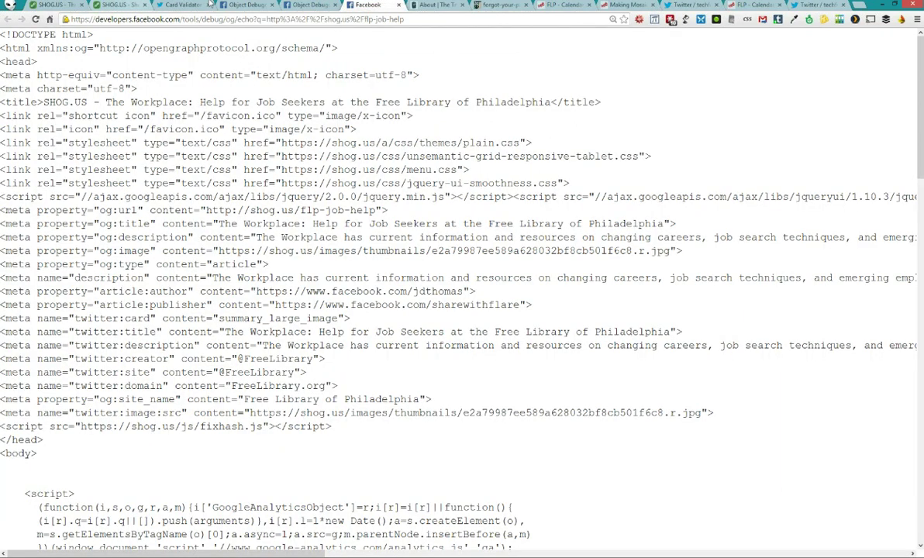
left_click(820, 5)
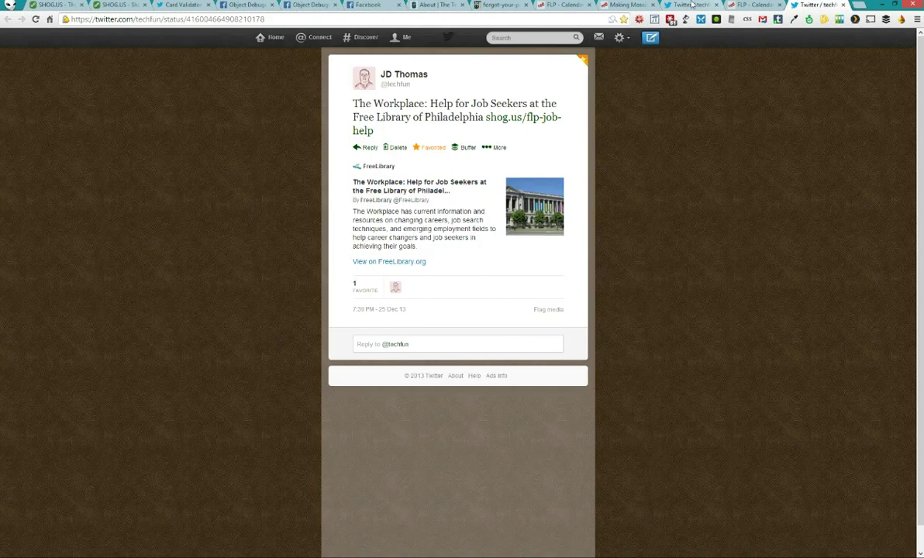
left_click(692, 5)
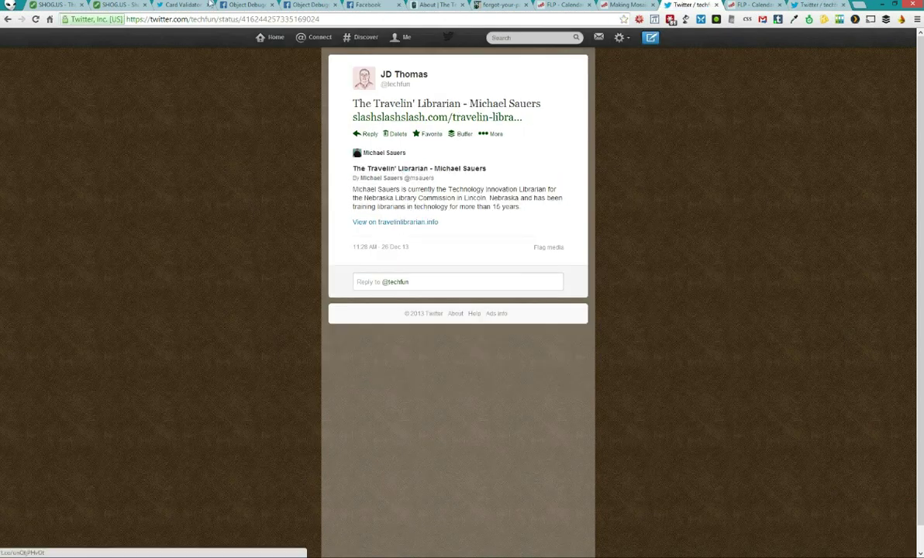
left_click(349, 4)
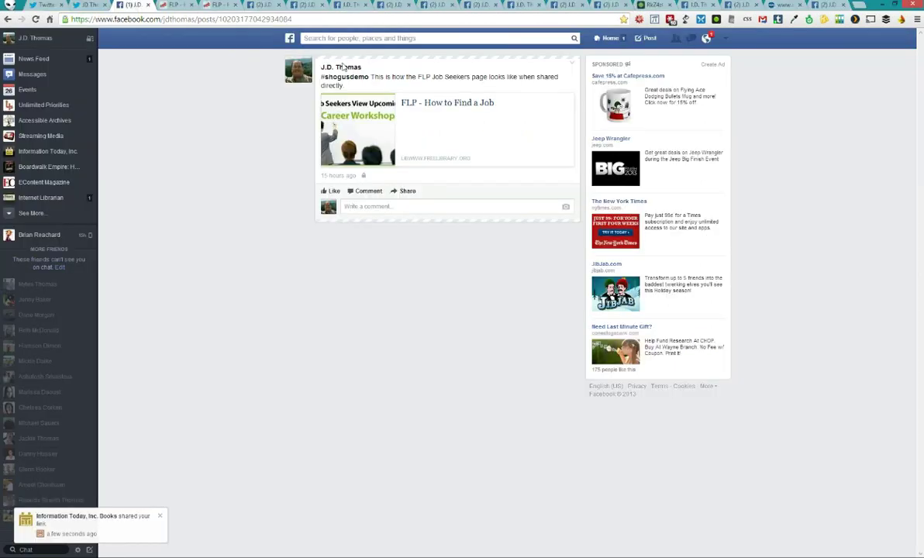
double_click(348, 67)
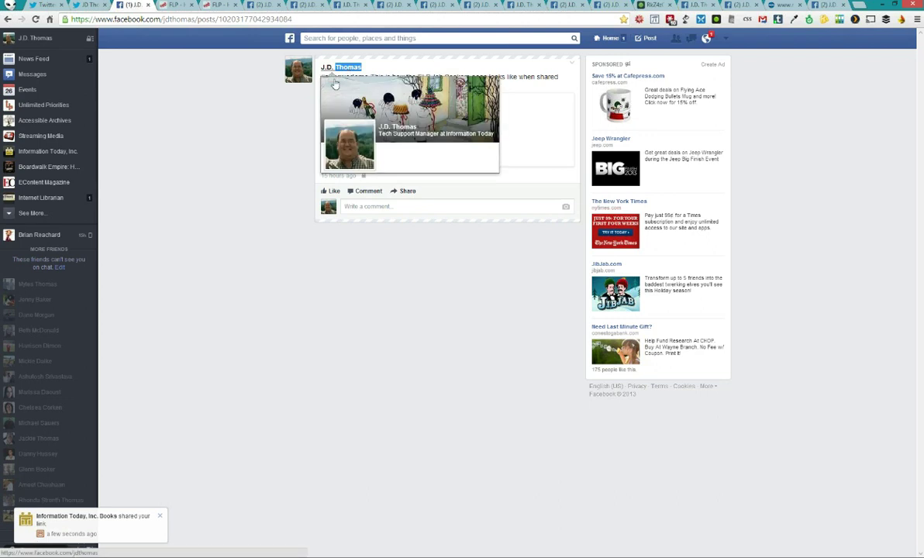
Open the poster's timeline and the shared Travelin' Librarian post's own permalink page
left_click(326, 67)
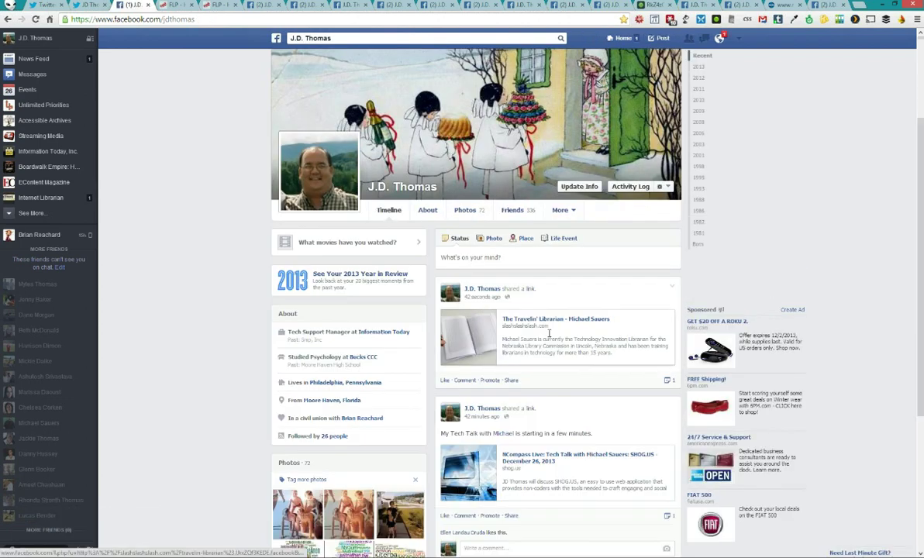
scroll(548, 333, "down", 2)
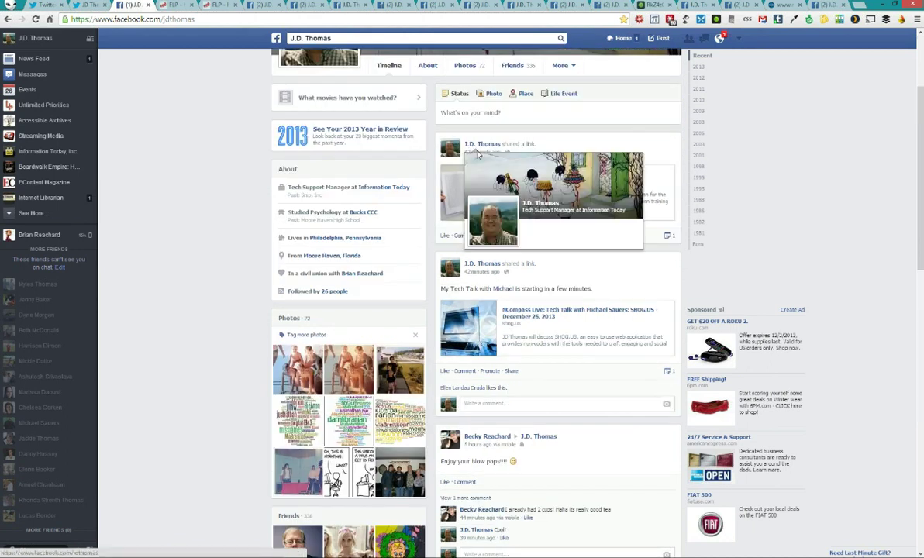
left_click(494, 153)
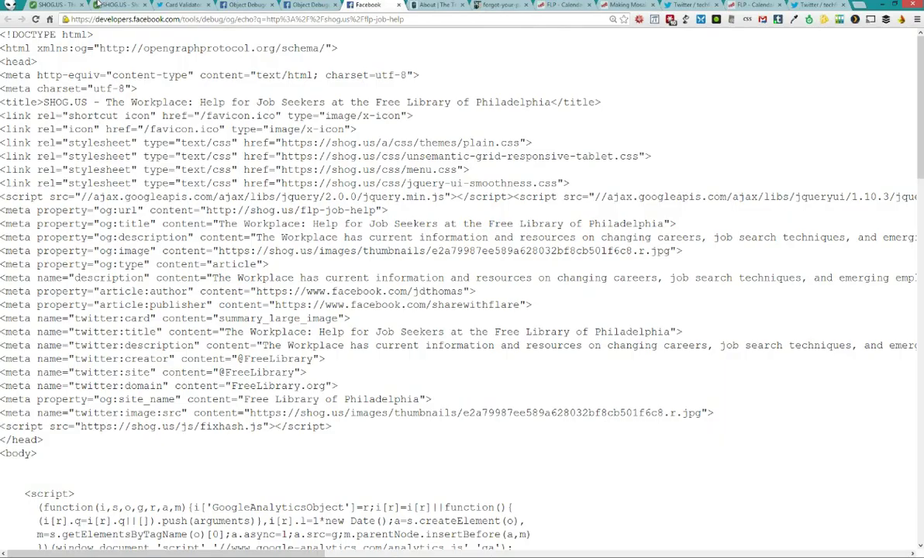
Open My Profile and scroll through its Facebook and Twitter settings
left_click(112, 8)
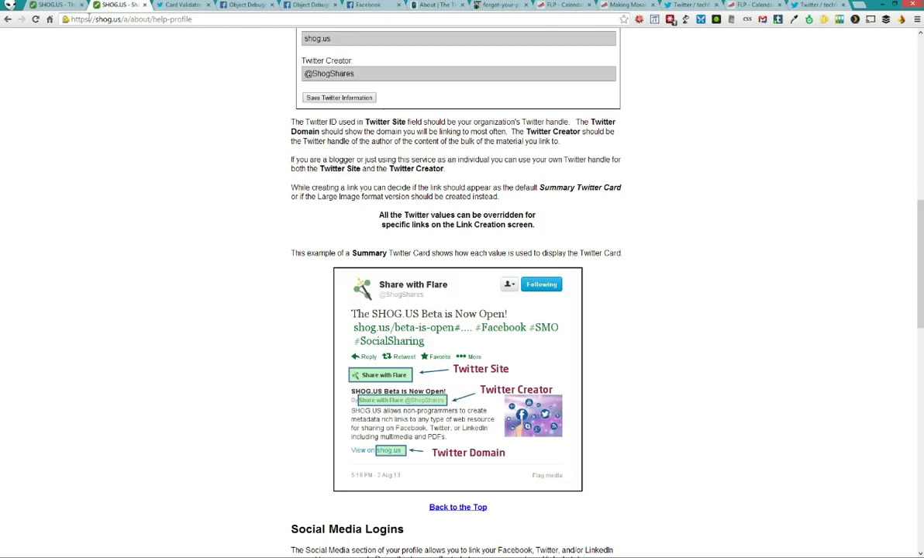
left_click(50, 5)
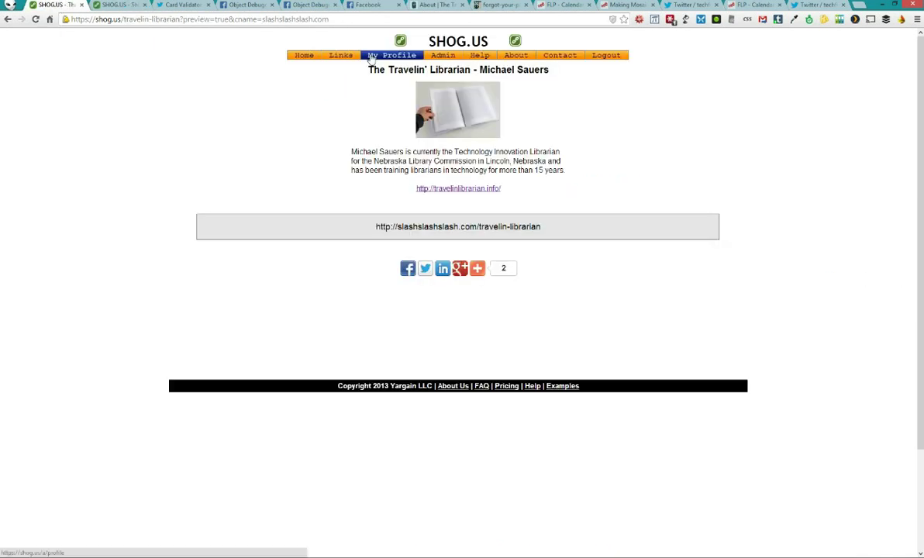
left_click(391, 55)
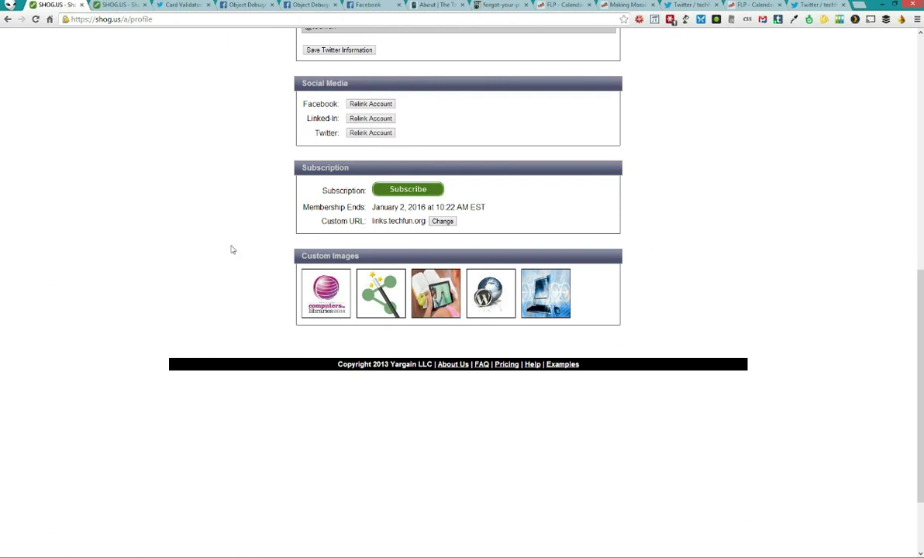
scroll(514, 372, "up", 3)
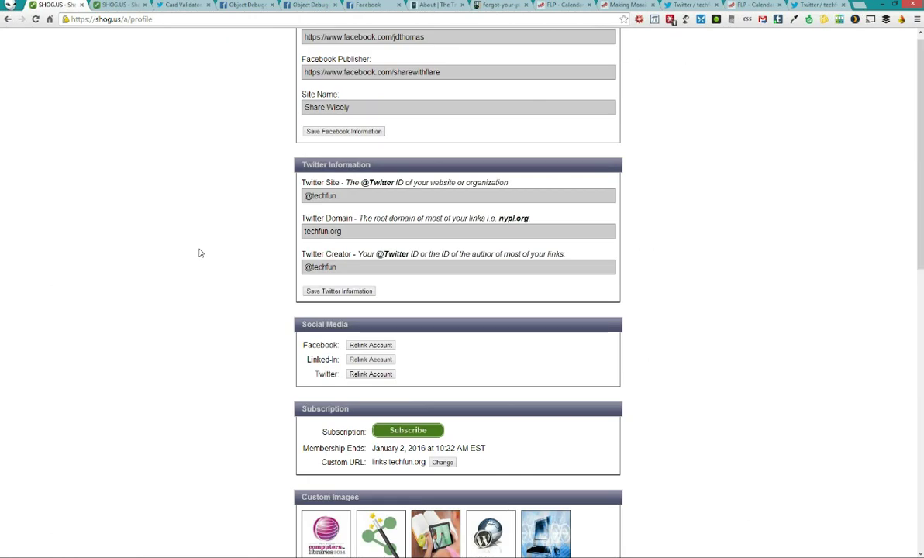
scroll(199, 253, "up", 4)
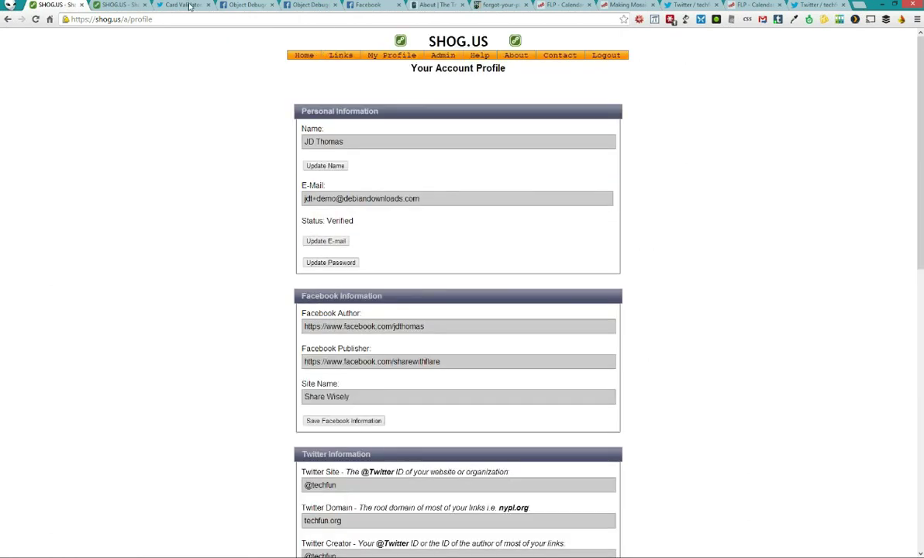
Expand the Travelin' Librarian entry in the links list and open its preview page
left_click(304, 55)
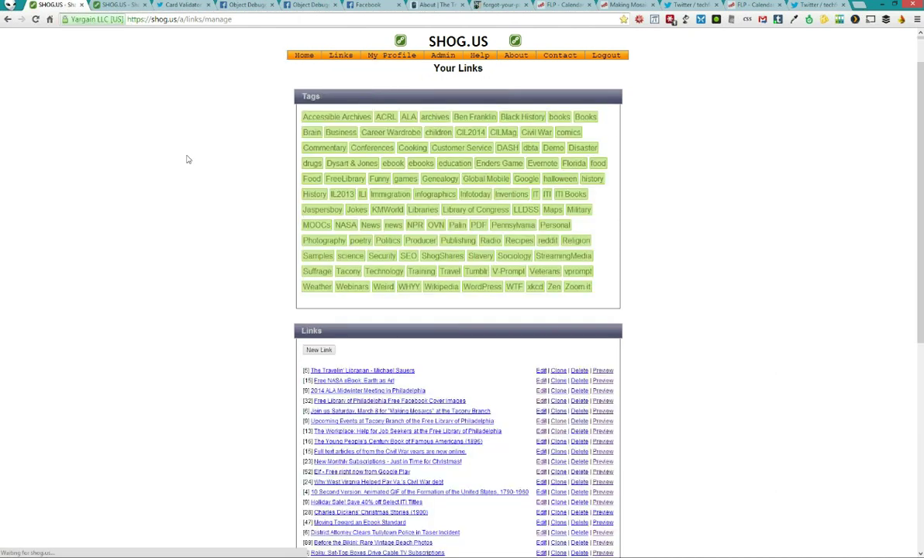
scroll(341, 134, "down", 3)
left_click(341, 131)
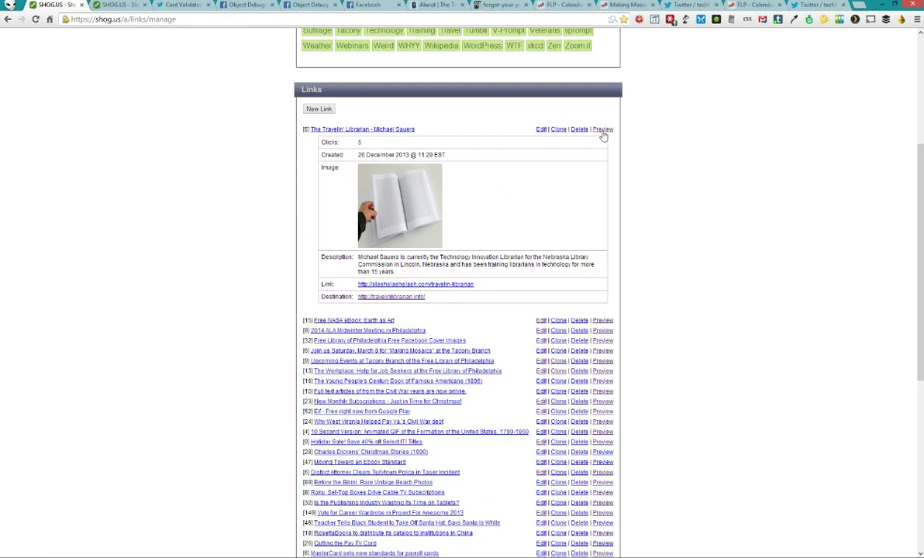
left_click(602, 130)
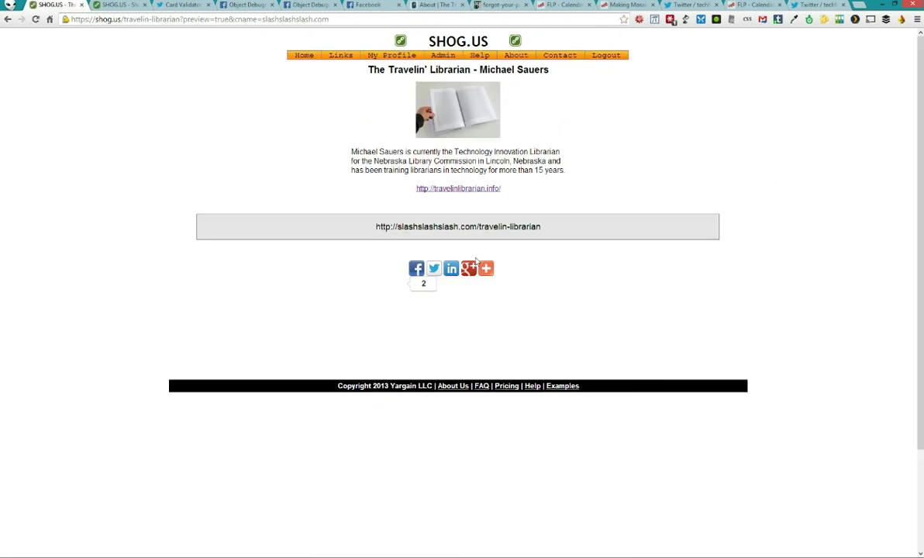
Select and copy the bio description text on the link's preview page
mouse_move(471, 269)
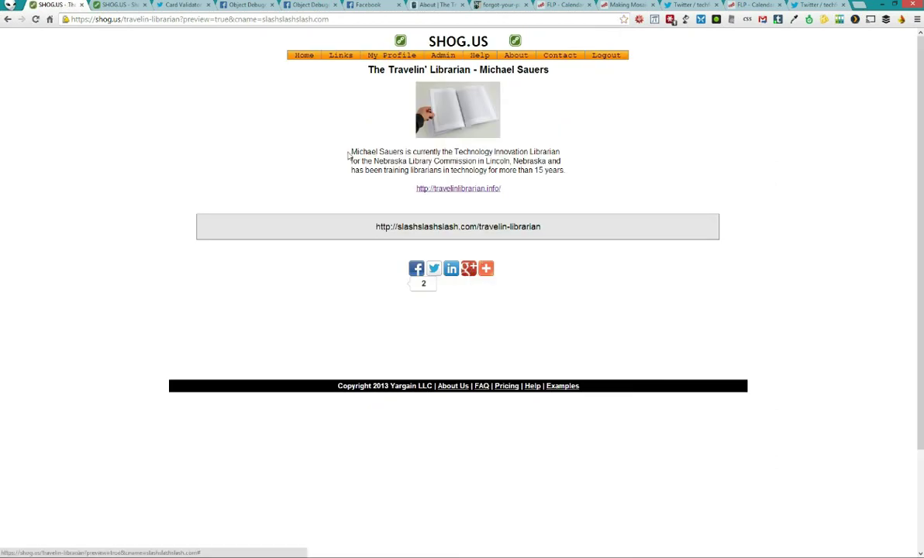
left_click_drag(351, 151, 505, 171)
left_click(457, 252)
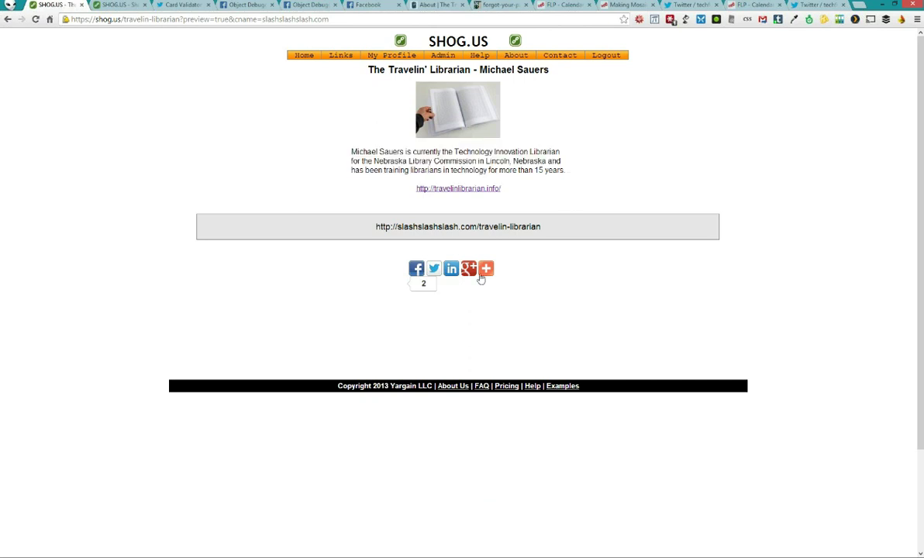
mouse_move(486, 268)
left_click_drag(326, 144, 548, 169)
key("ctrl+c")
left_click(352, 153)
right_click(548, 169)
left_click(425, 161)
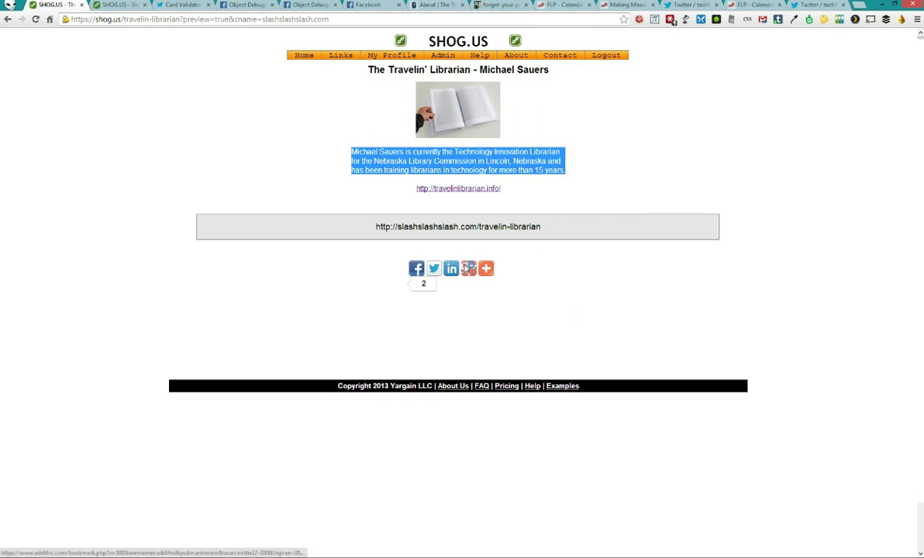
Share the link to Google+ with the copied bio pasted as the comment
left_click(468, 268)
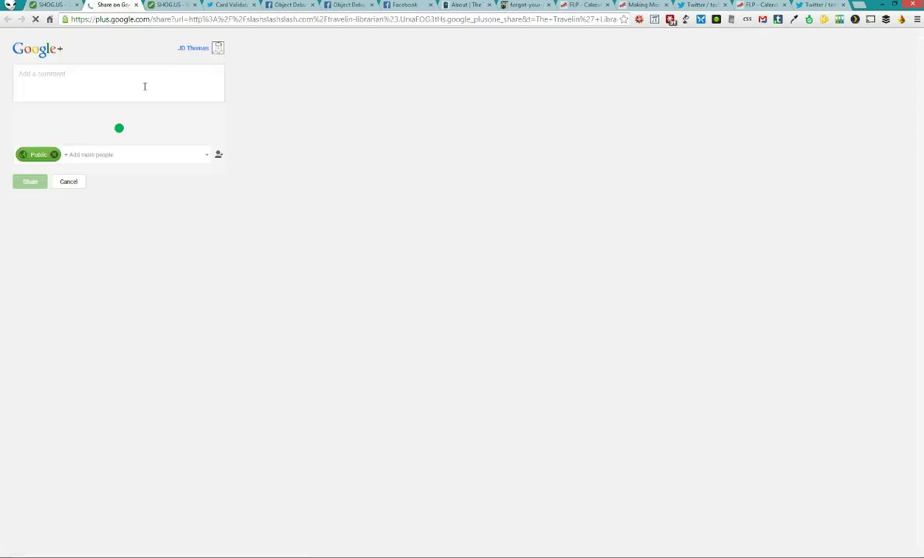
left_click(145, 86)
key("ctrl+v")
left_click(35, 233)
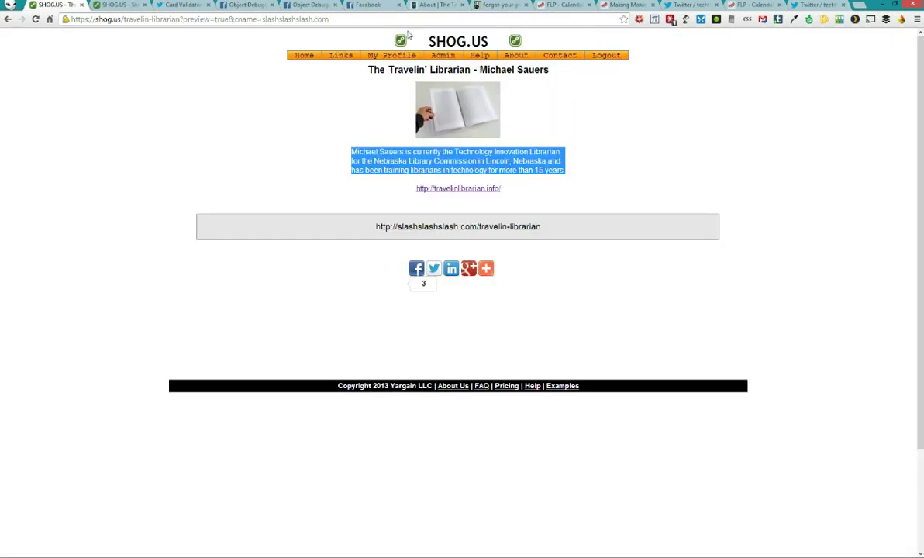
left_click(363, 22)
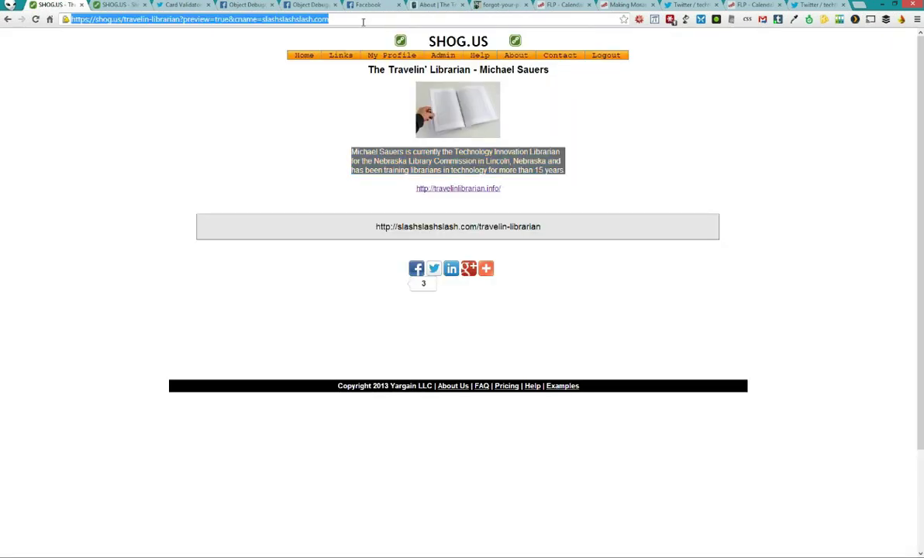
type("plus")
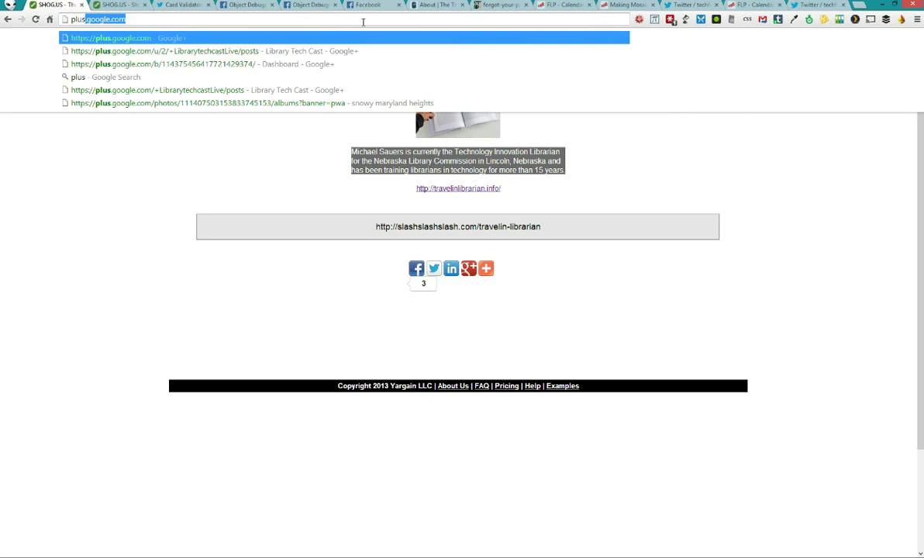
key("Return")
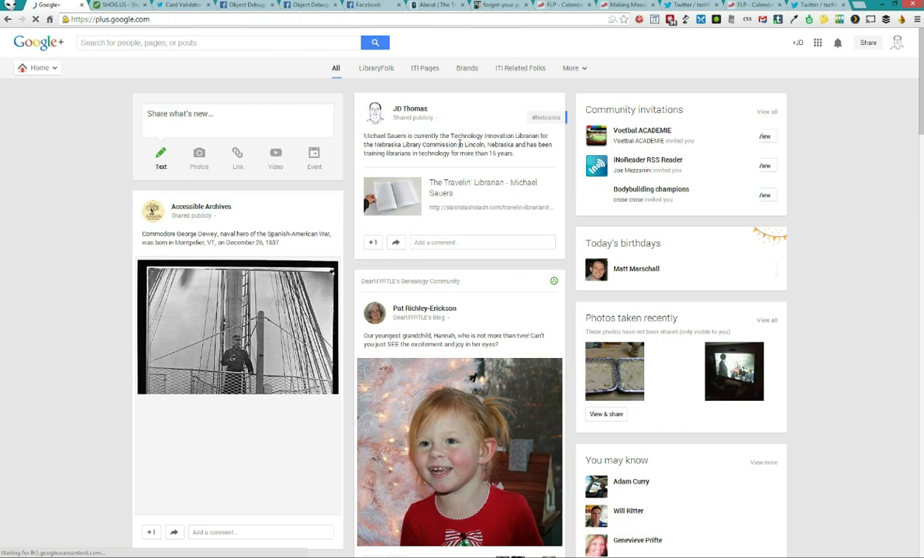
left_click(551, 120)
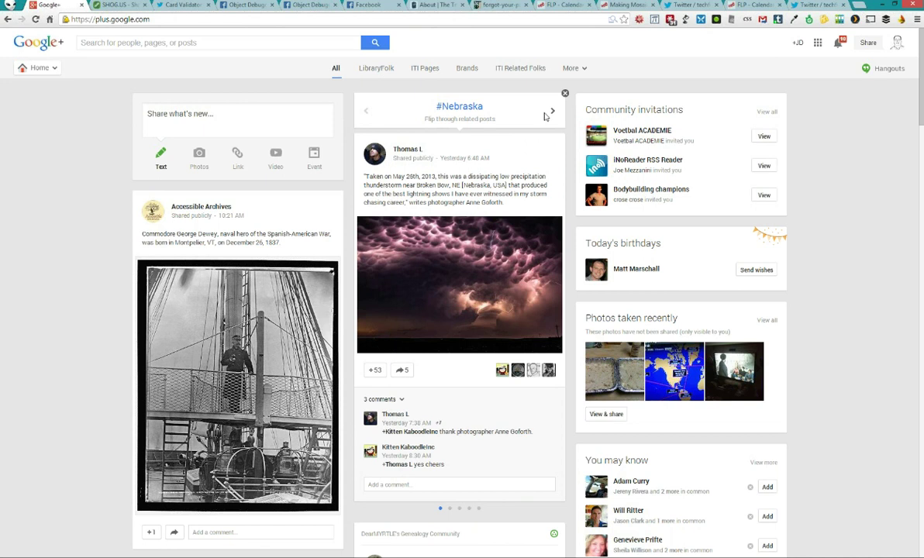
left_click(565, 93)
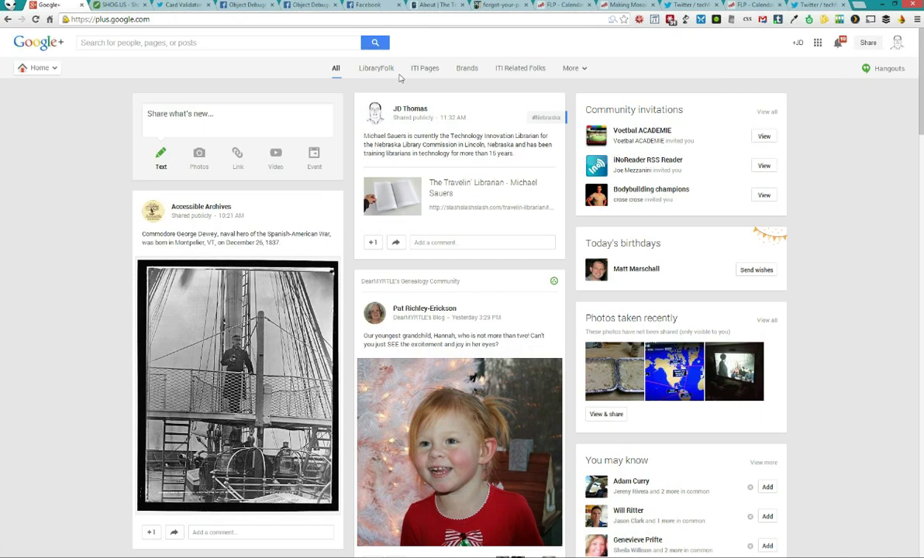
left_click(6, 19)
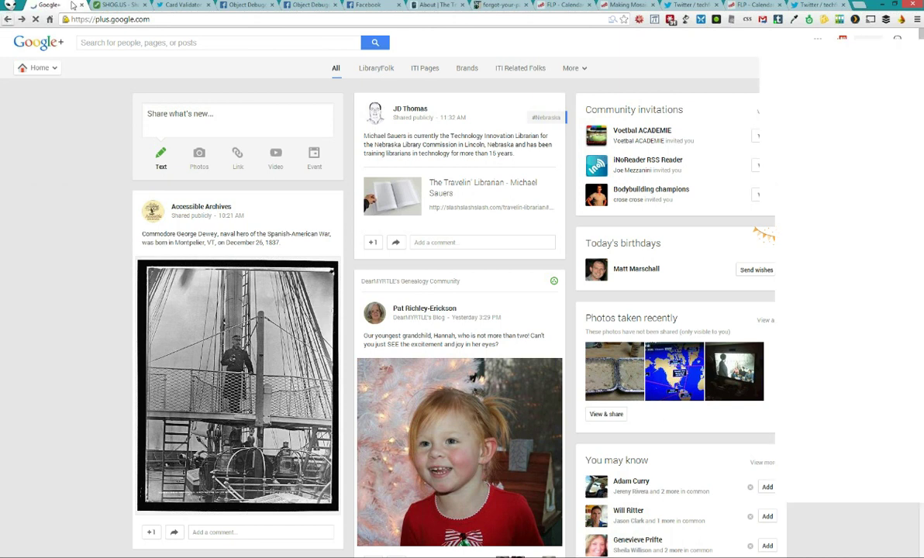
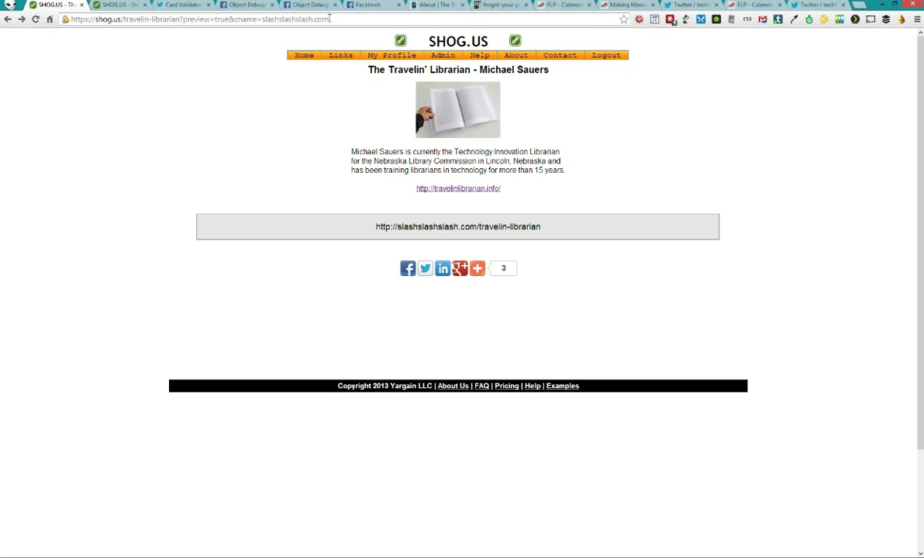
Go to Manage My Links from the Links menu to see the Your Links page
mouse_move(341, 56)
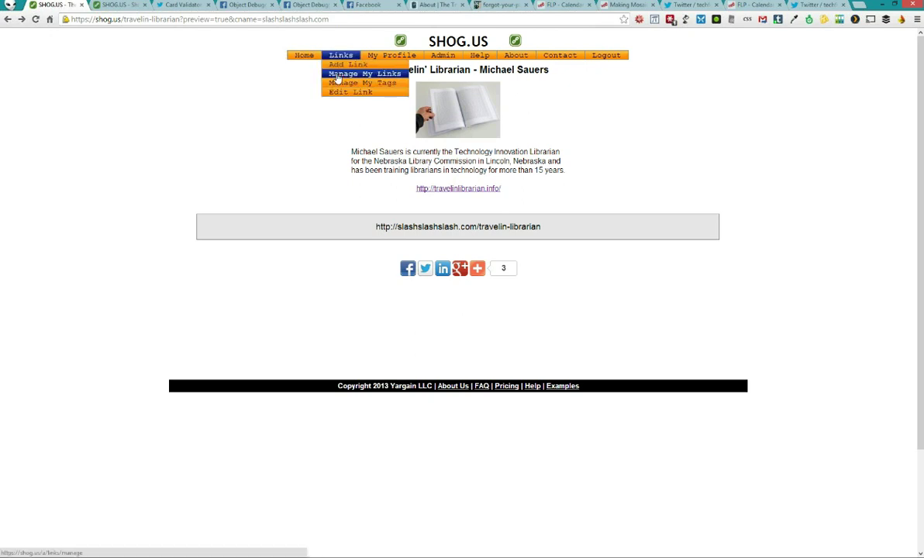
left_click(338, 78)
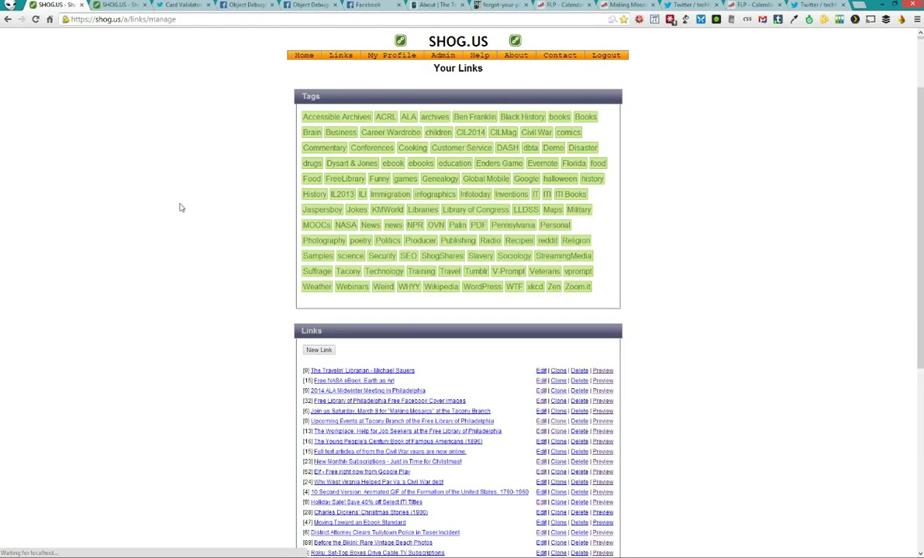
Expand the Vote for Career Wardrobe link's details and check its 149 click count
scroll(311, 114, "down", 3)
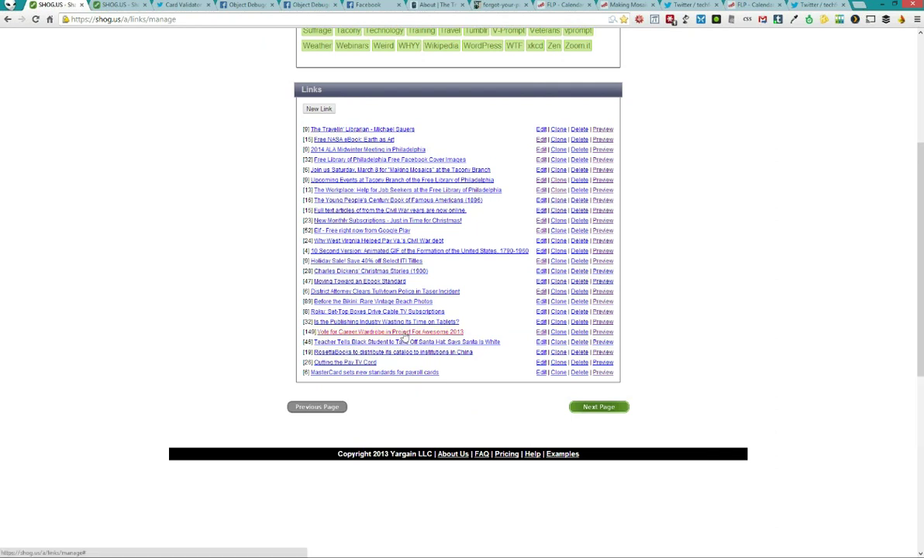
left_click(408, 333)
scroll(271, 293, "down", 1)
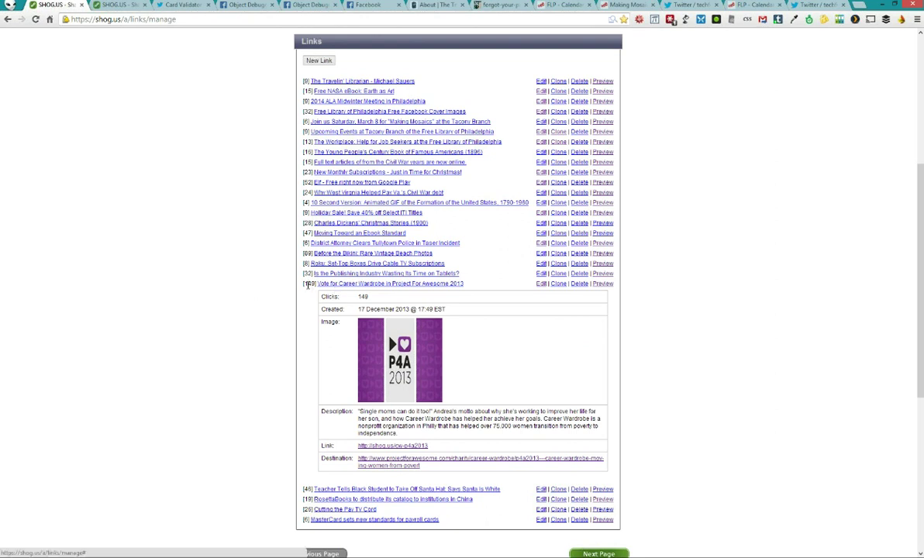
double_click(309, 285)
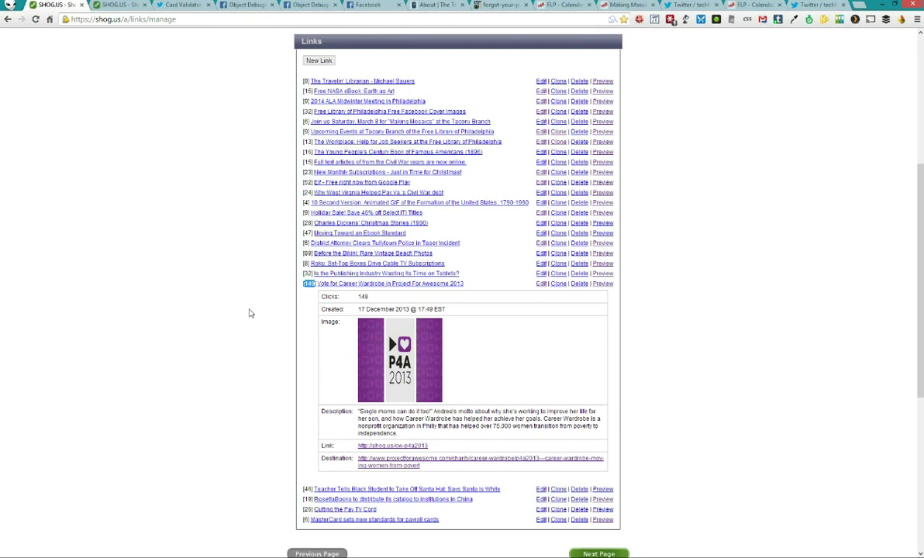
left_click(250, 281)
Move to the second page of links, starting with Blurring Boundaries
scroll(646, 464, "down", 3)
left_click(611, 458)
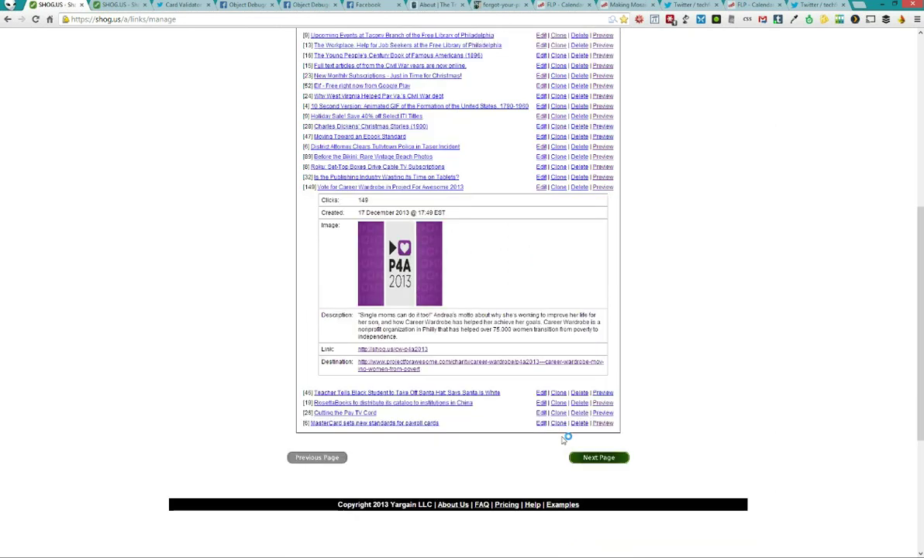
scroll(181, 247, "down", 3)
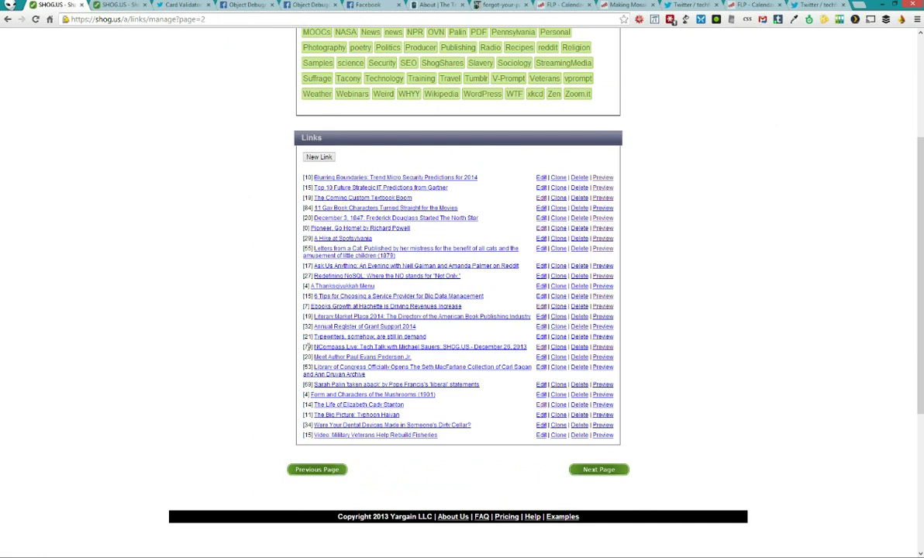
Review the [79] NCompass Live link's expanded details and open it for editing
left_click(307, 347)
scroll(299, 350, "down", 2)
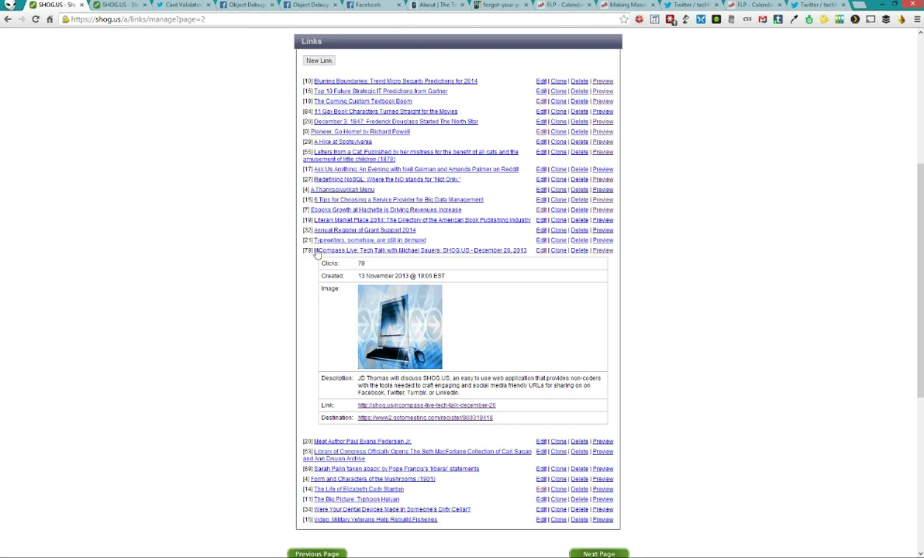
left_click(314, 249)
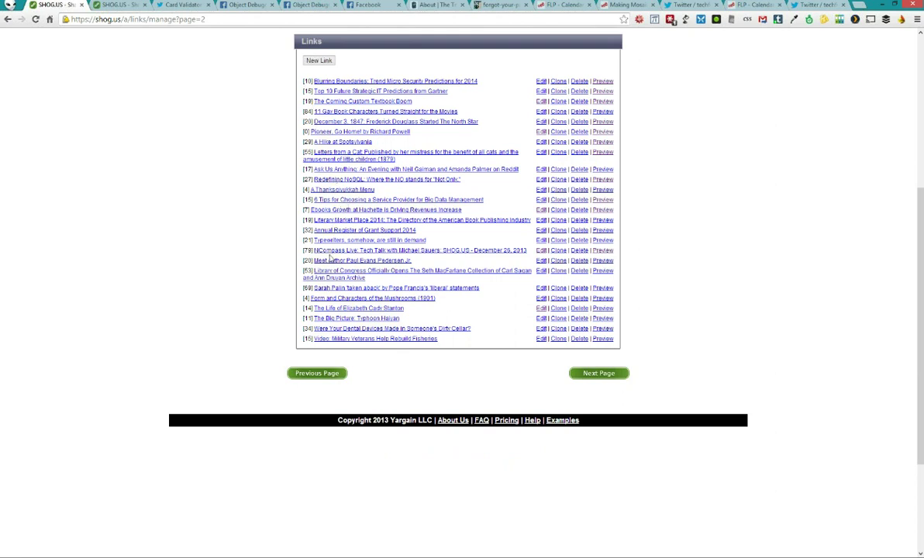
left_click(310, 249)
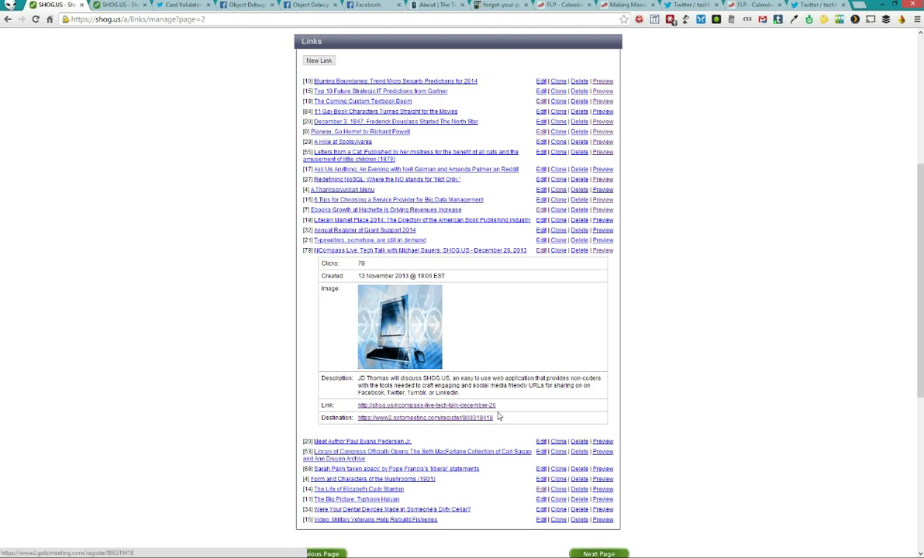
left_click(541, 250)
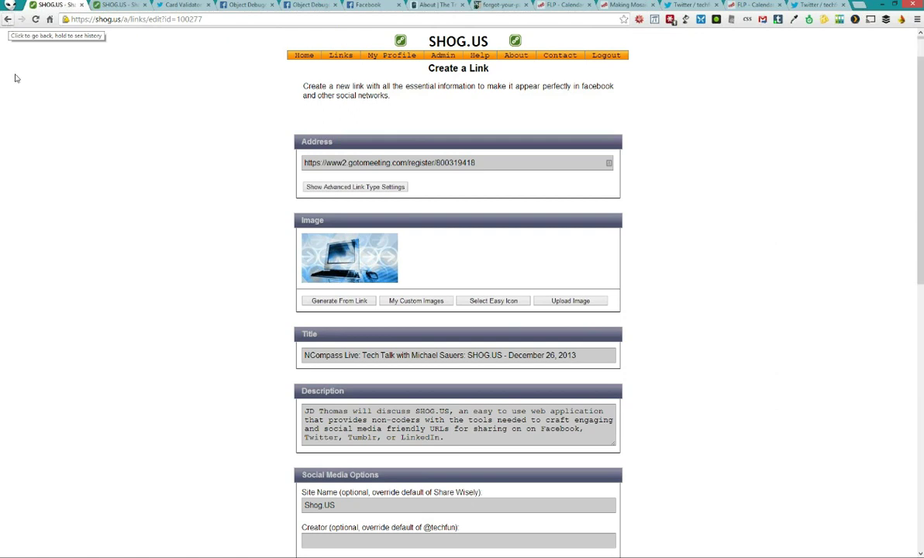
Look over the NCompass Live edit form, select its slug, and save the link
scroll(113, 169, "down", 5)
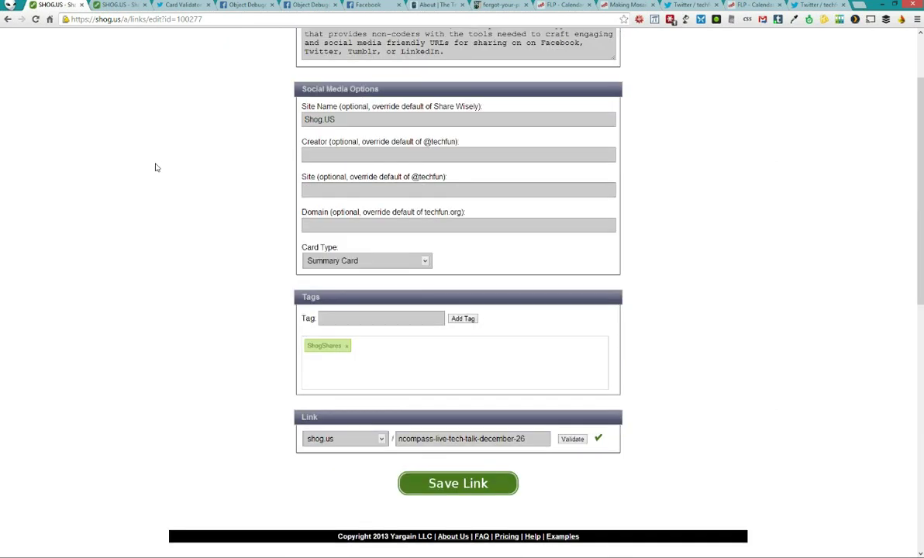
scroll(155, 168, "up", 4)
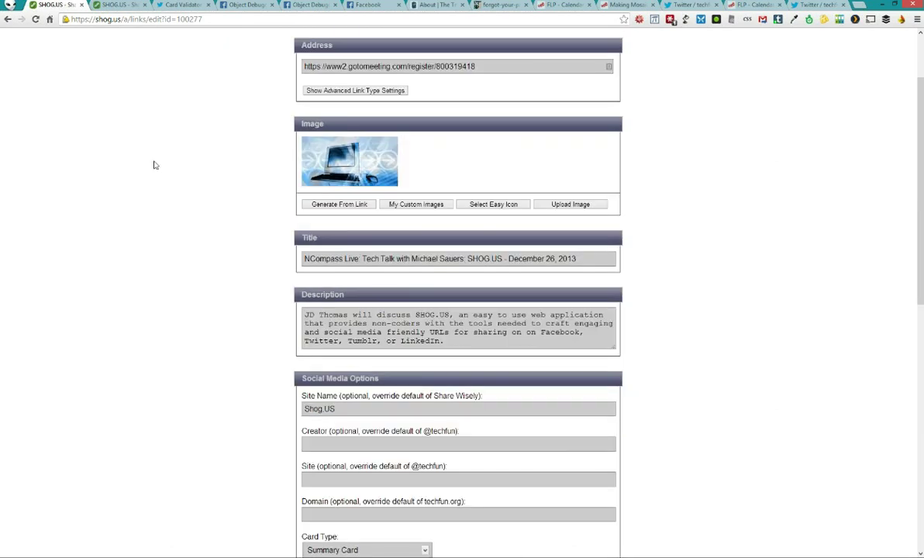
scroll(152, 163, "down", 1)
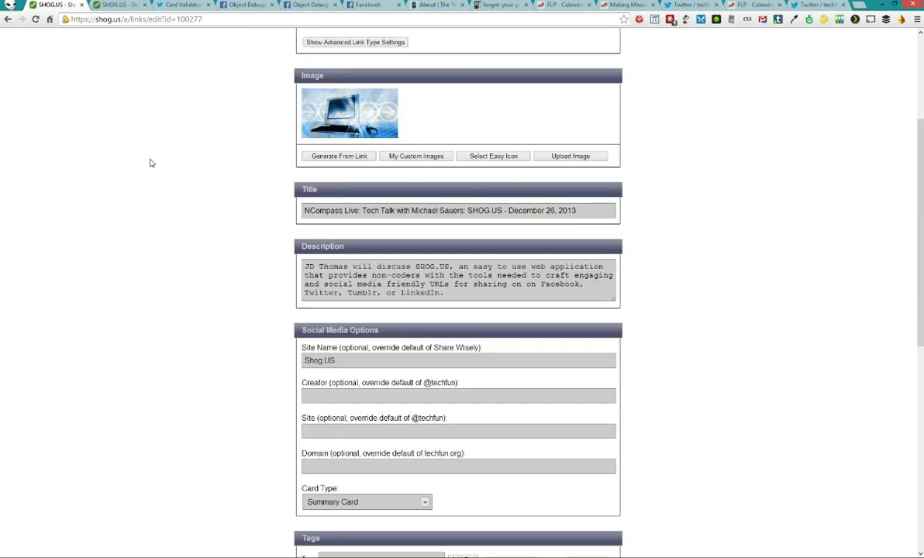
scroll(152, 163, "down", 2)
scroll(151, 162, "down", 5)
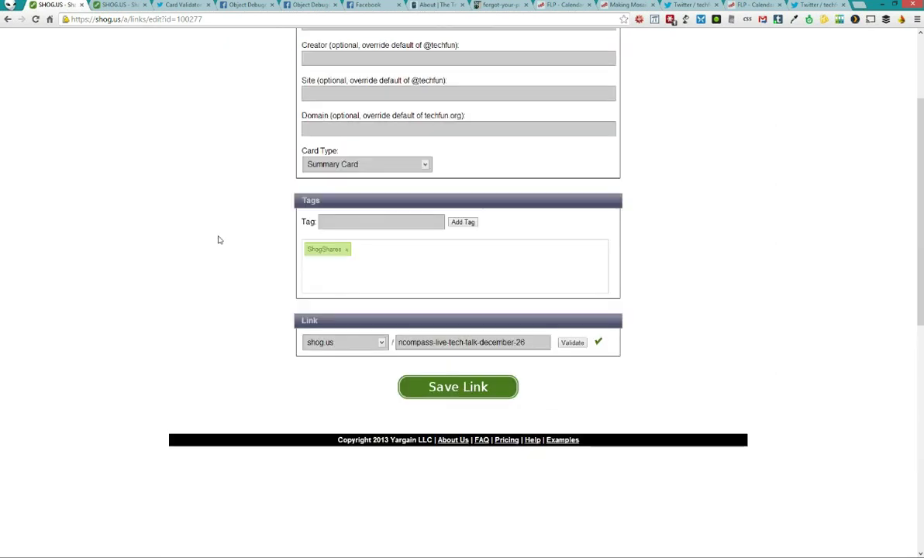
scroll(217, 240, "up", 10)
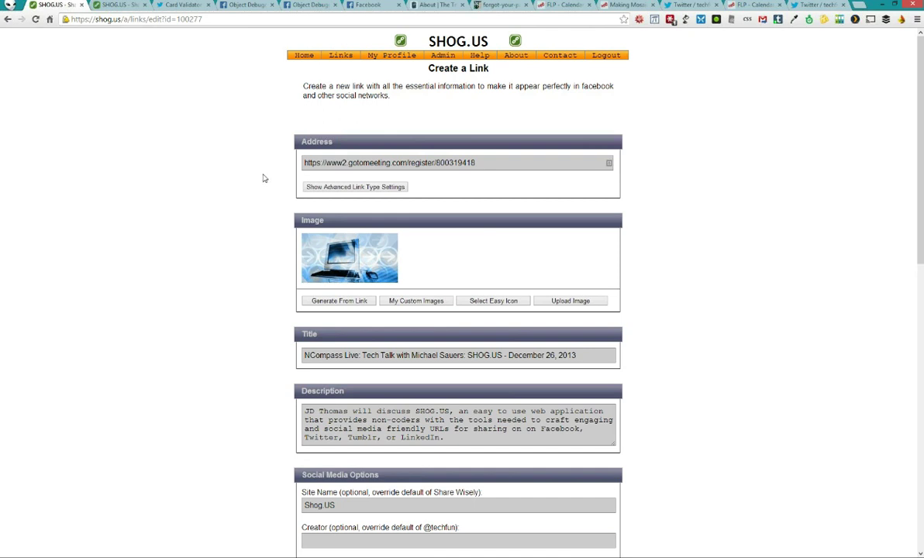
scroll(263, 179, "down", 10)
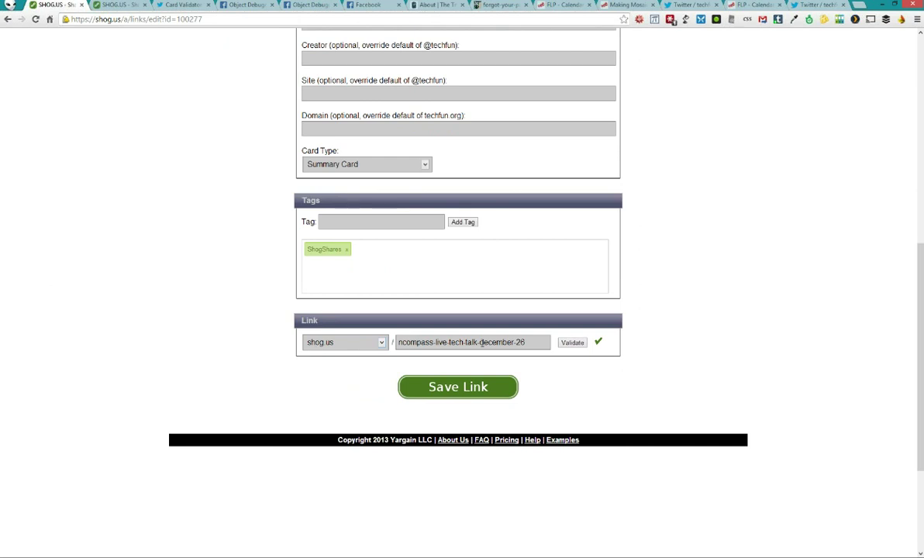
triple_click(481, 341)
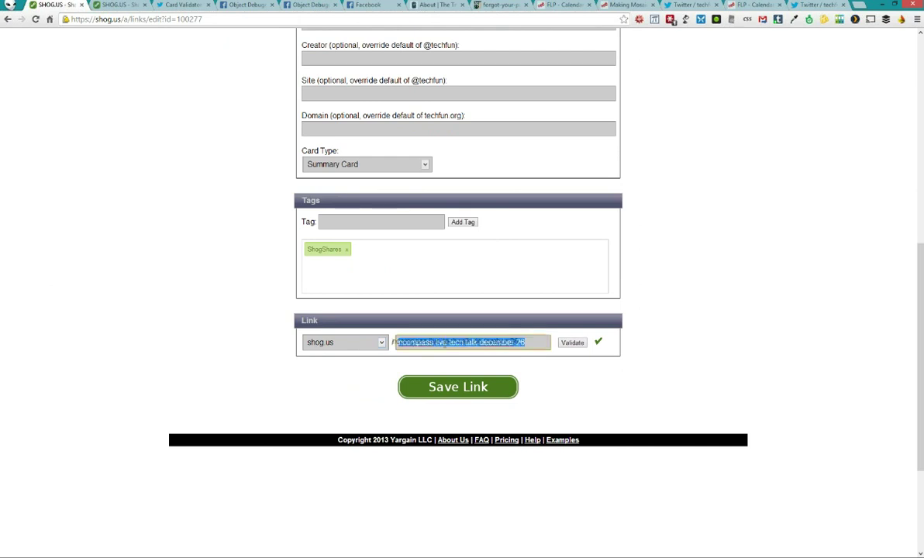
left_click(478, 384)
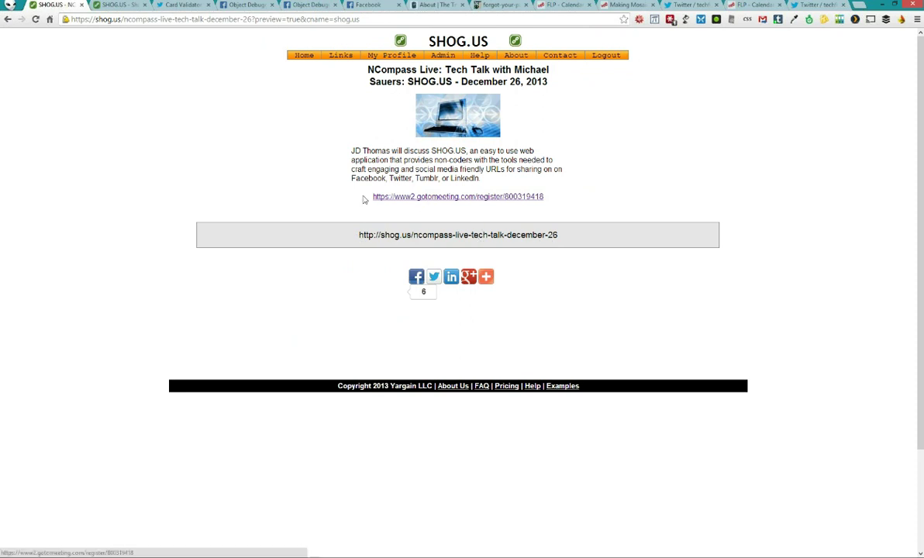
Check the gotomeeting registration address, then stop ZOC's Shogus ping and recall the grep command
left_click_drag(371, 197, 557, 199)
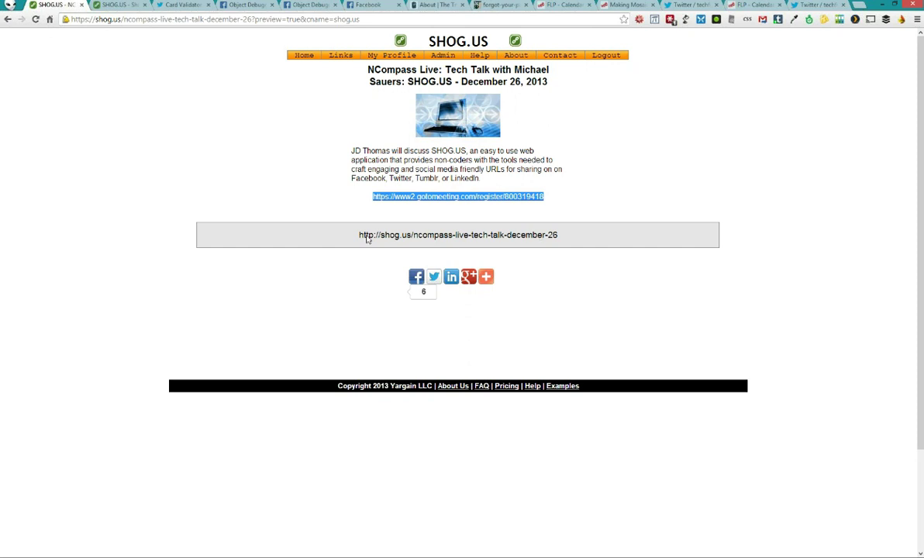
left_click(323, 236)
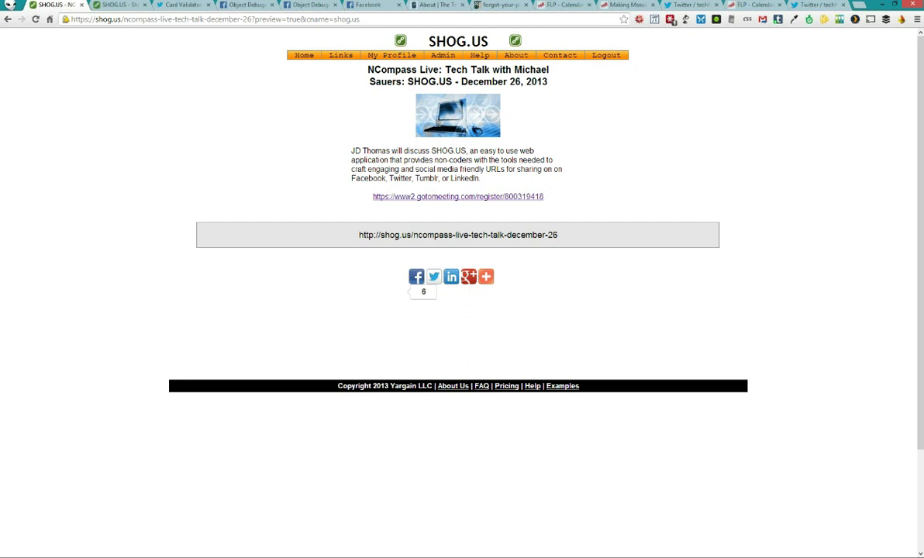
key("alt+Tab")
left_click(66, 43)
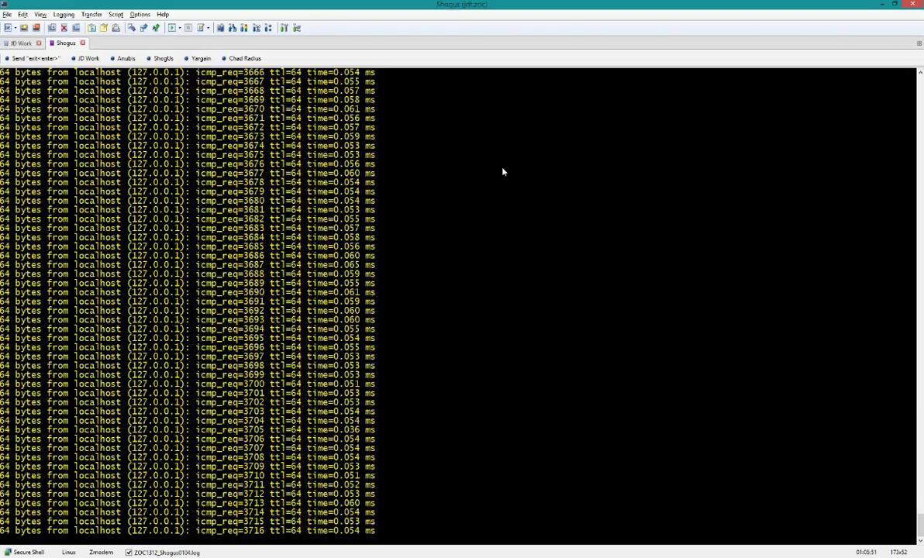
key("ctrl+c")
key("Up")
key("Up")
key("Left")
key("Left")
key("Left")
key("Left")
key("Left")
key("Left")
key("Left")
key("Left")
key("Left")
key("Left")
key("Left")
Expand The Travelin' Librarian in Your Links and copy its travelin-librarian slug unformatted
key("BackSpace")
key("BackSpace")
key("BackSpace")
key("BackSpace")
key("BackSpace")
key("BackSpace")
key("BackSpace")
key("BackSpace")
key("BackSpace")
key("BackSpace")
key("BackSpace")
key("BackSpace")
key("BackSpace")
key("BackSpace")
key("BackSpace")
key("BackSpace")
key("BackSpace")
key("BackSpace")
key("BackSpace")
key("BackSpace")
key("BackSpace")
key("BackSpace")
key("BackSpace")
key("BackSpace")
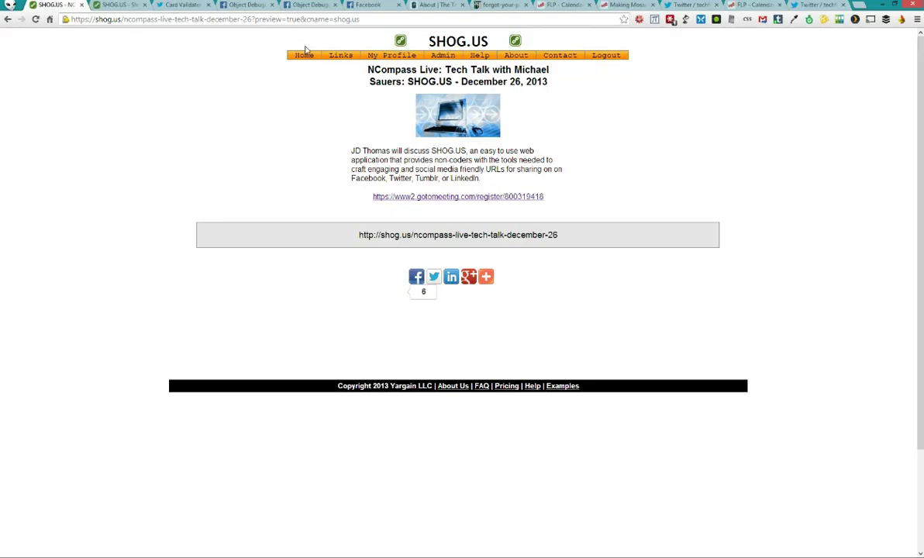
left_click(339, 67)
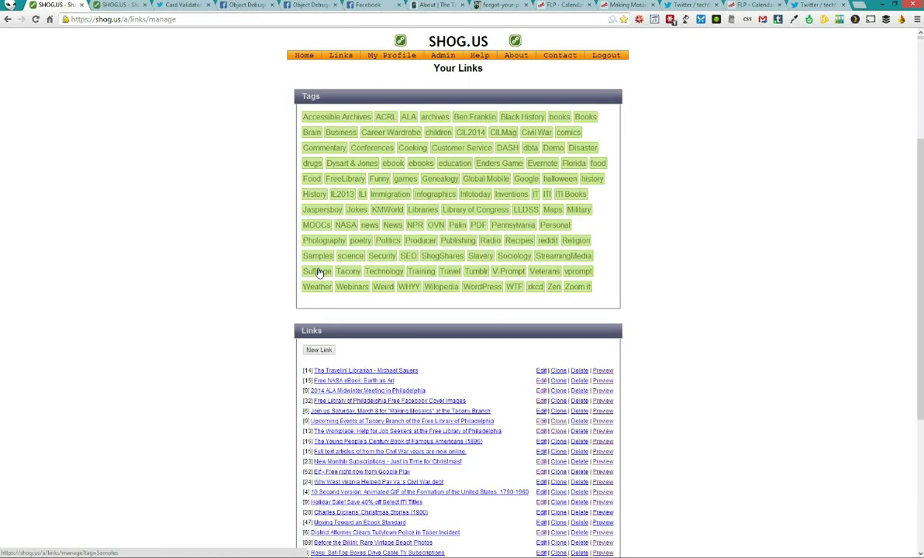
scroll(320, 270, "down", 3)
left_click(344, 180)
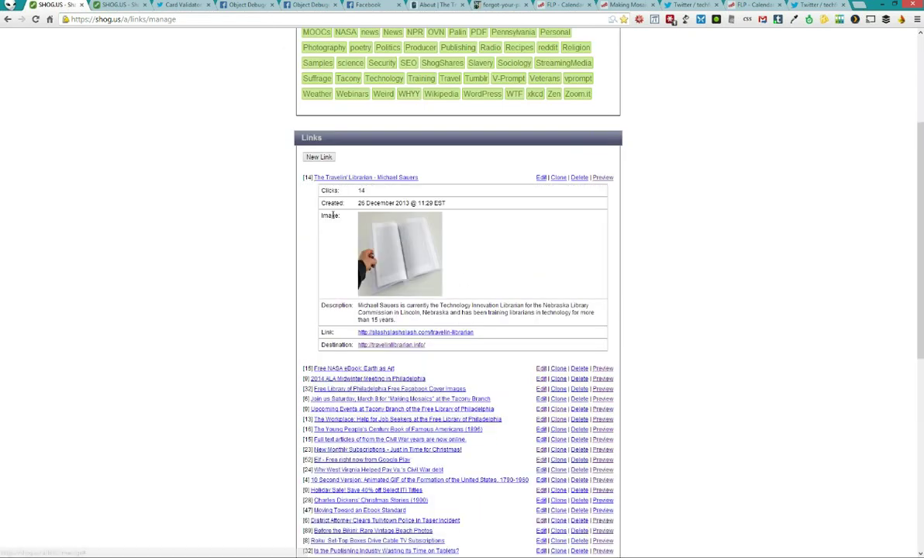
left_click_drag(485, 332, 430, 336)
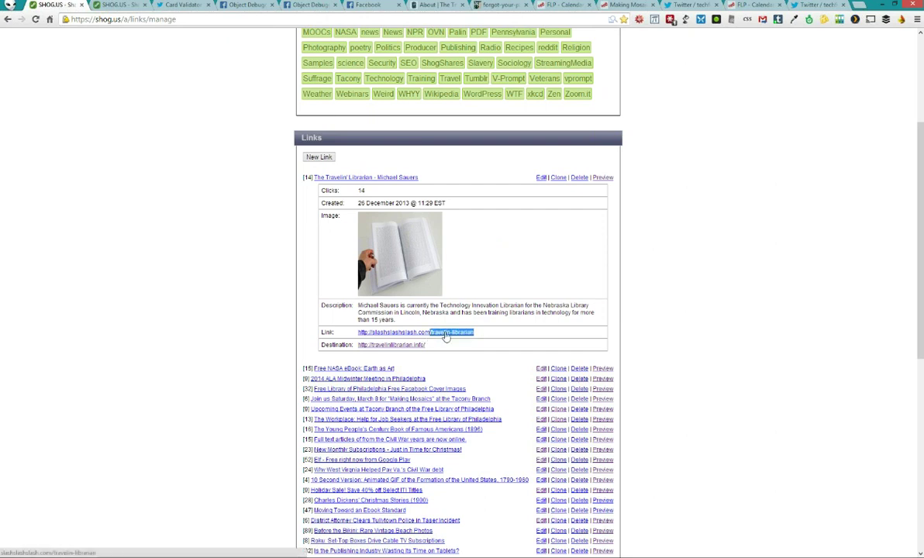
right_click(450, 333)
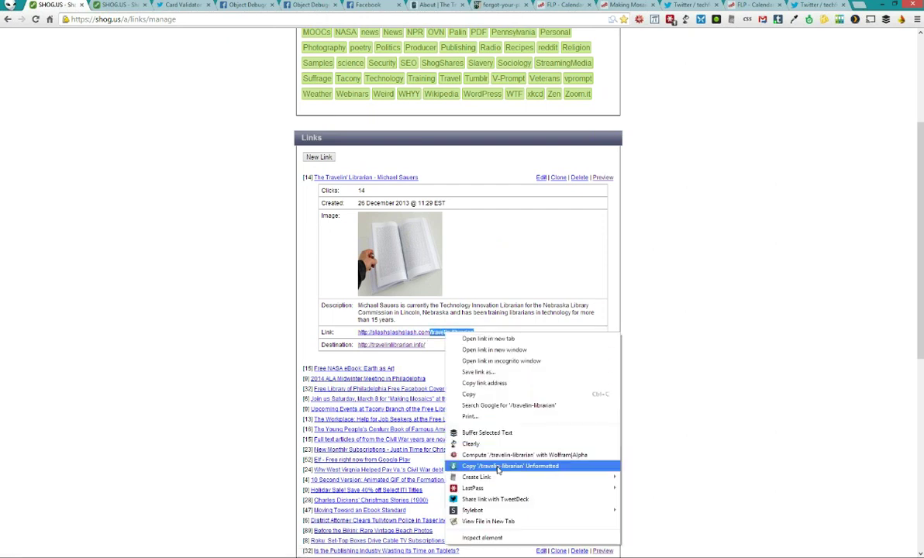
left_click(496, 466)
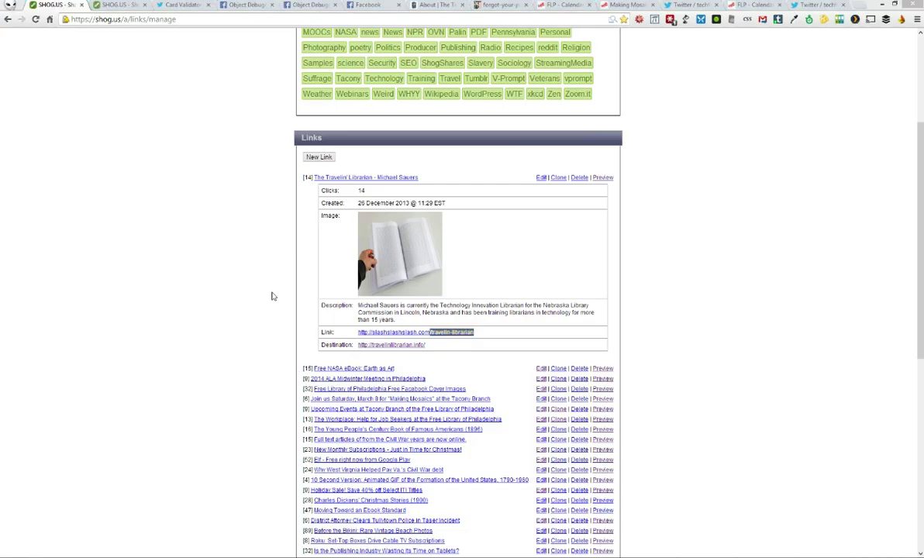
key("alt+Tab")
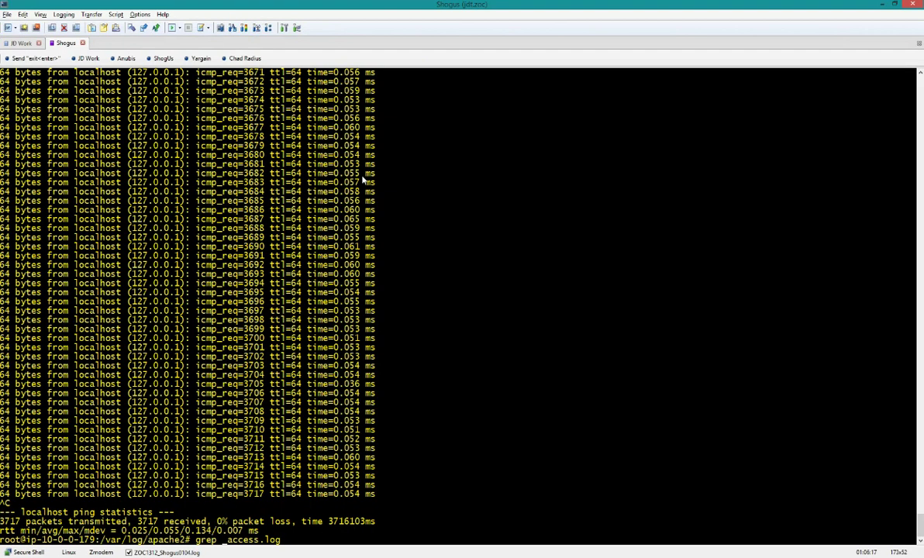
Run grep travelin-librarian access.log in the Shogus session using the pasted slug
key("ctrl+c")
key("Up")
key("BackSpace")
key("BackSpace")
key("BackSpace")
key("BackSpace")
key("BackSpace")
key("BackSpace")
key("BackSpace")
key("BackSpace")
key("BackSpace")
key("BackSpace")
key("BackSpace")
key("BackSpace")
key("BackSpace")
key("BackSpace")
type("grep")
key("shift+Insert")
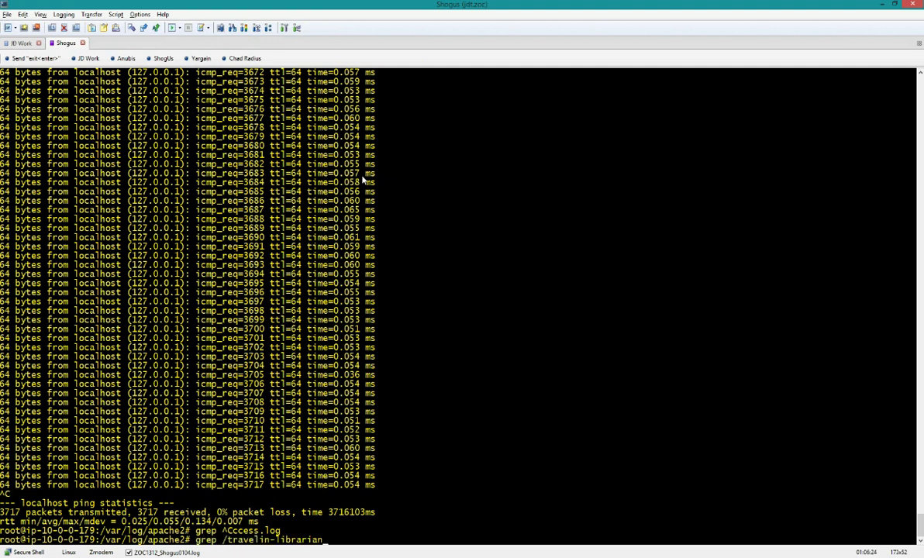
key("alt+b")
key("alt+b")
key("BackSpace")
key("End")
type("access.log")
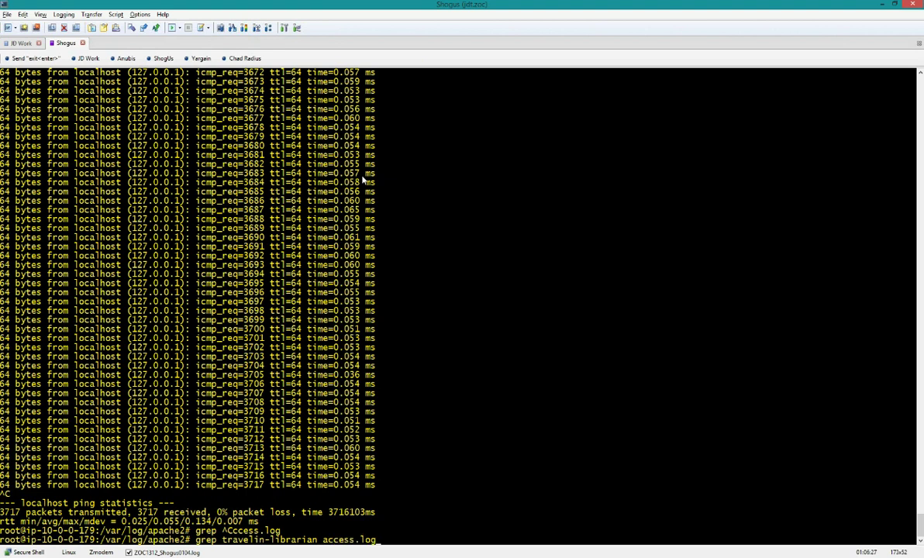
key("Return")
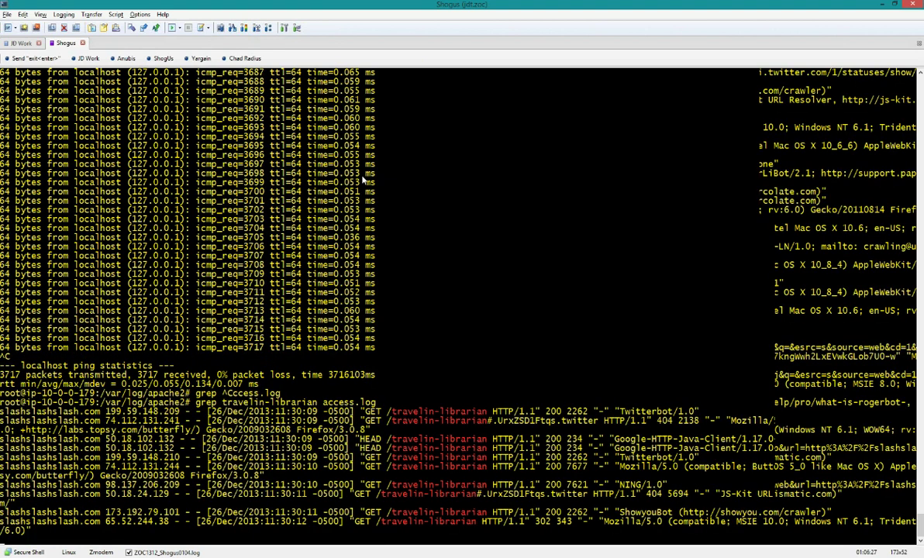
Recall the grep command and insert .*200 before access.log
key("Up")
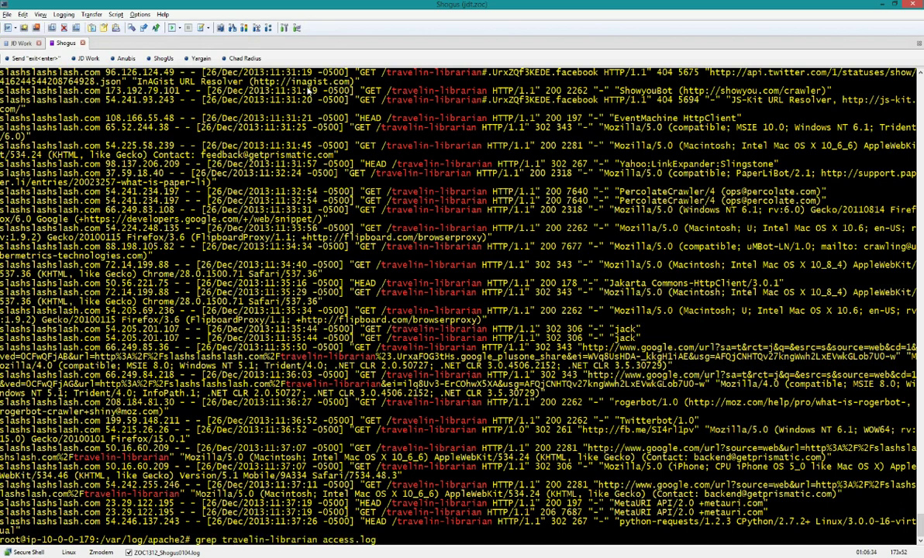
key("Left")
key("Left")
key("Left")
key("Left")
key("Left")
key("Left")
key("Left")
key("Left")
key("Left")
key("Left")
key("Left")
type(".*200")
Run the status-200 search and highlight the Twitterbot, Flipboard and prismatic crawler entries
key("Return")
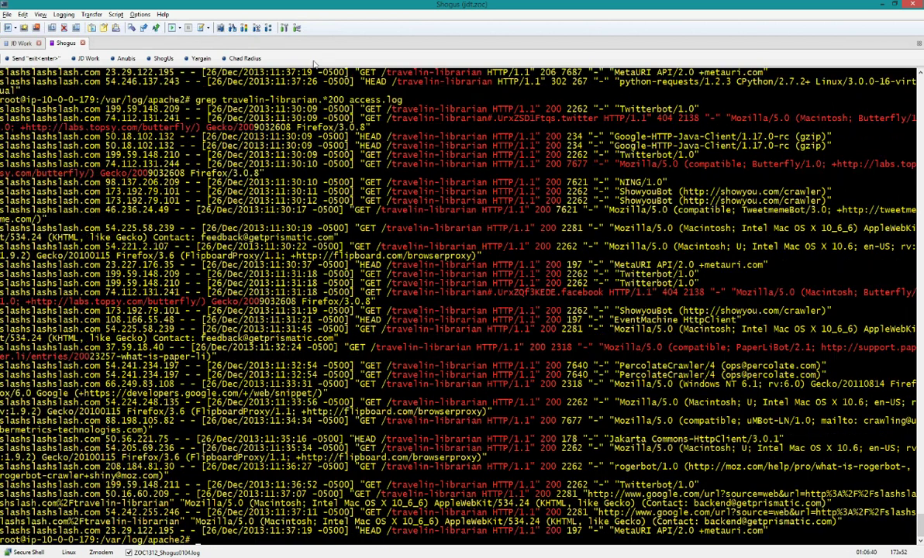
left_click_drag(628, 155, 674, 155)
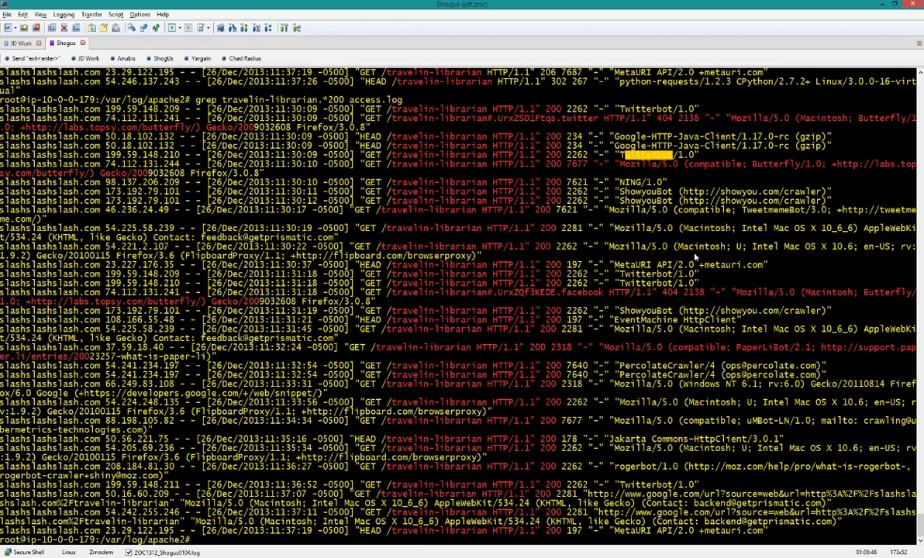
left_click_drag(338, 256, 389, 258)
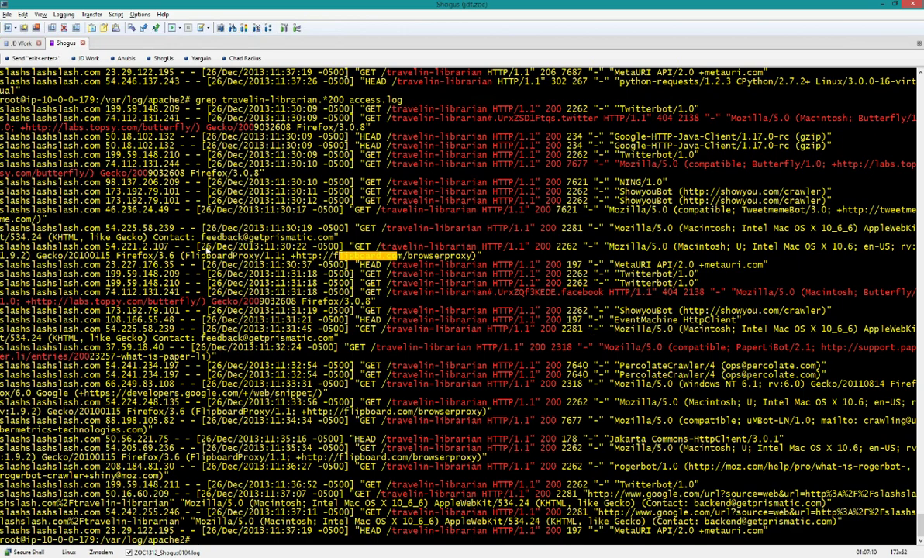
left_click(485, 262)
left_click_drag(484, 262, 0, 247)
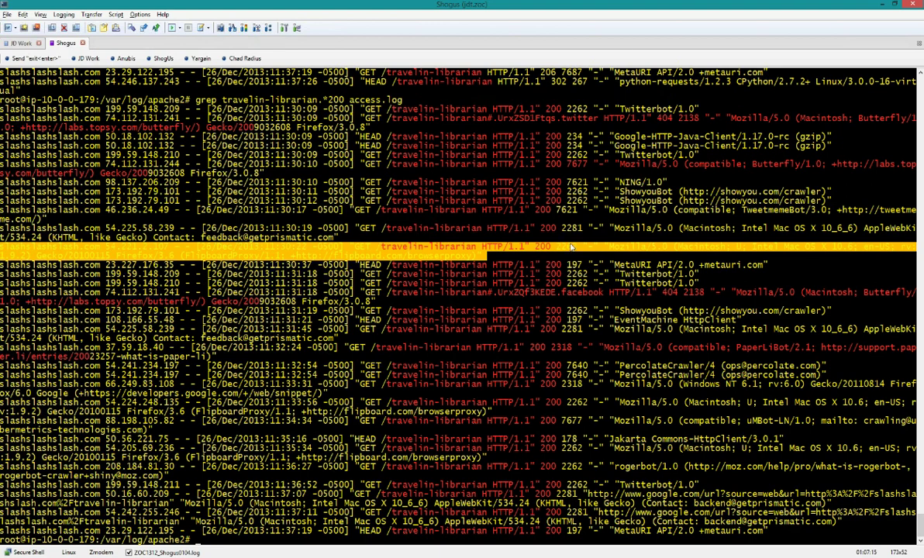
left_click(182, 258)
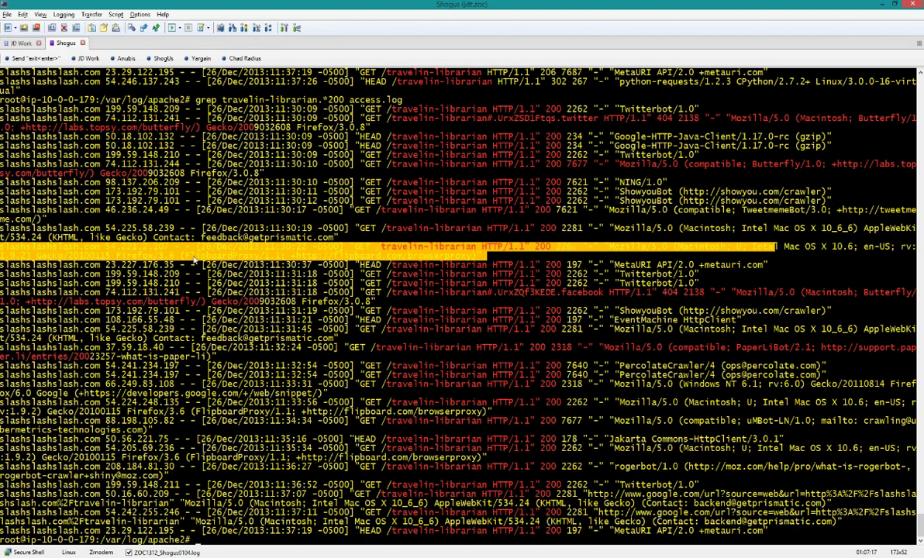
left_click_drag(204, 240, 248, 241)
left_click(224, 258)
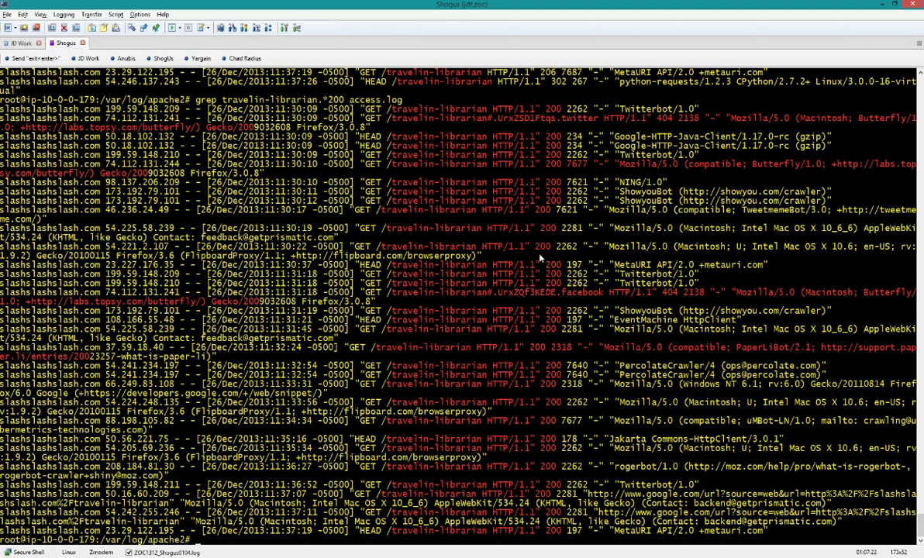
left_click_drag(527, 257, 12, 246)
left_click(504, 276)
Change the status to 302 and run grep travelin-librarian.*302 access.log
key("Up")
key("Left")
key("Left")
key("Left")
key("Left")
key("Left")
key("Left")
key("Left")
key("Left")
key("Left")
key("Left")
key("Left")
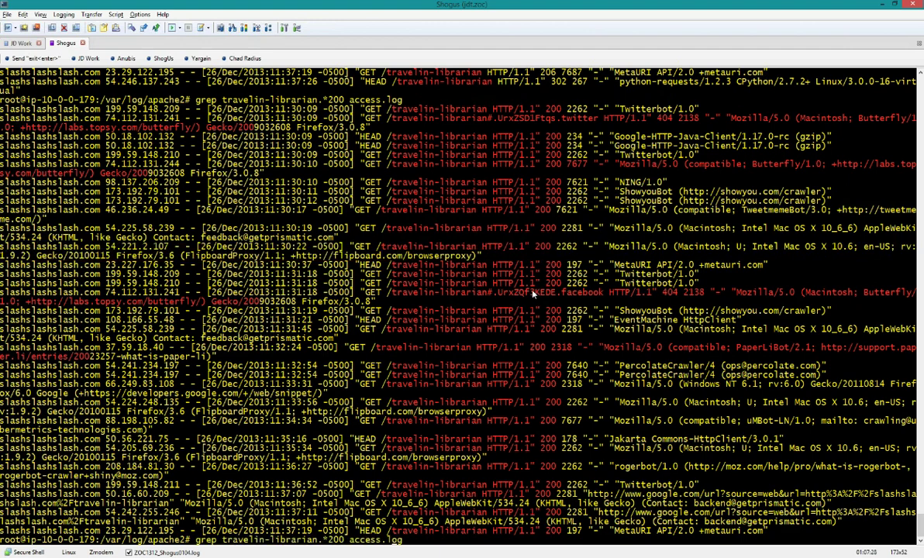
key("BackSpace")
key("BackSpace")
key("BackSpace")
type("302")
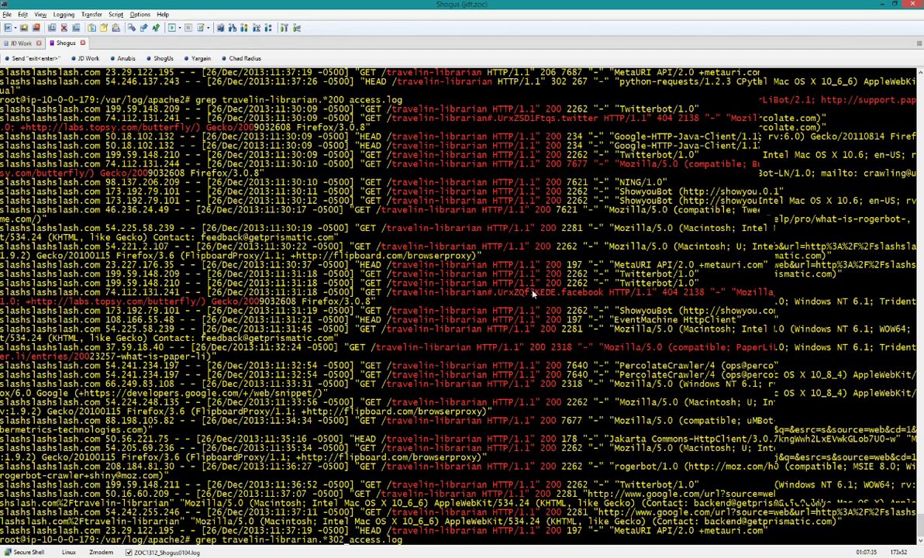
key("Return")
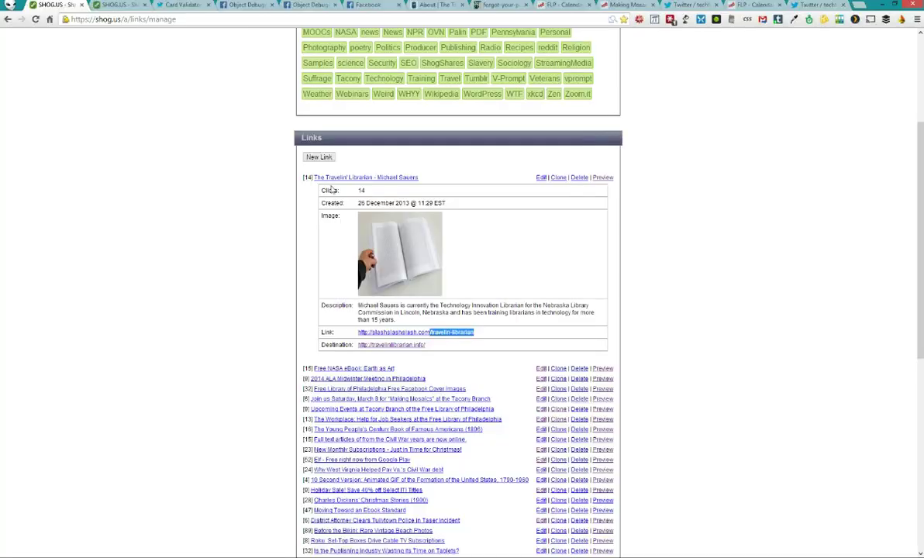
Collapse The Travelin' Librarian detail panel at the top of Your Links
left_click(320, 177)
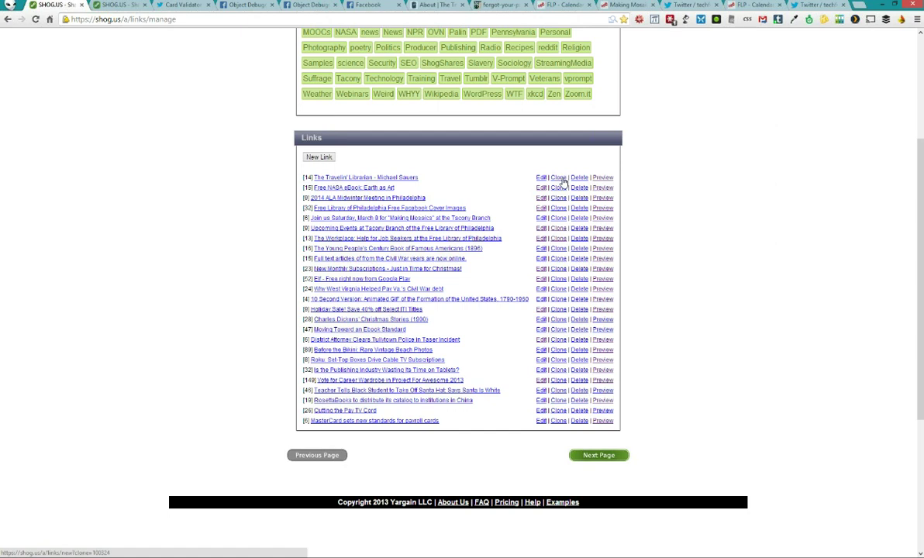
Clone The Travelin' Librarian link, give it the short name dcj-fb, and submit it
left_click(559, 180)
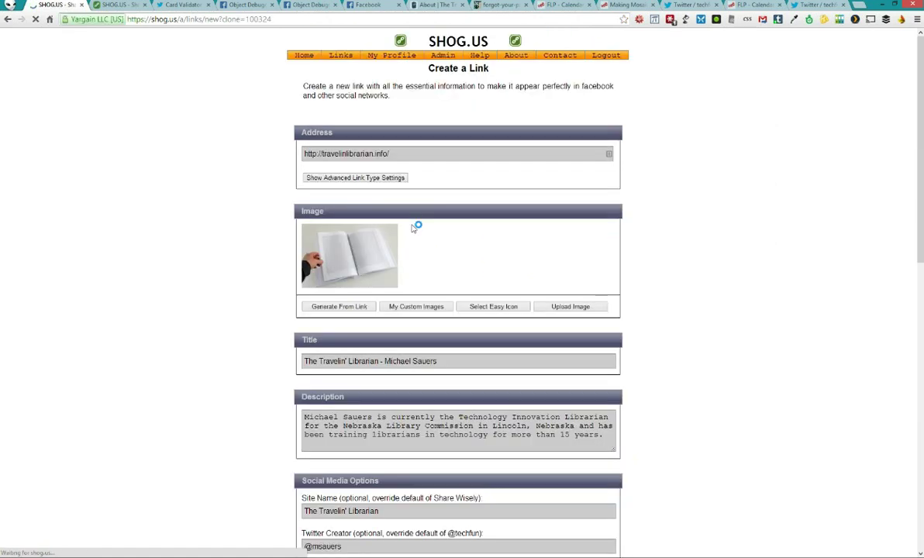
type("dcj-fb")
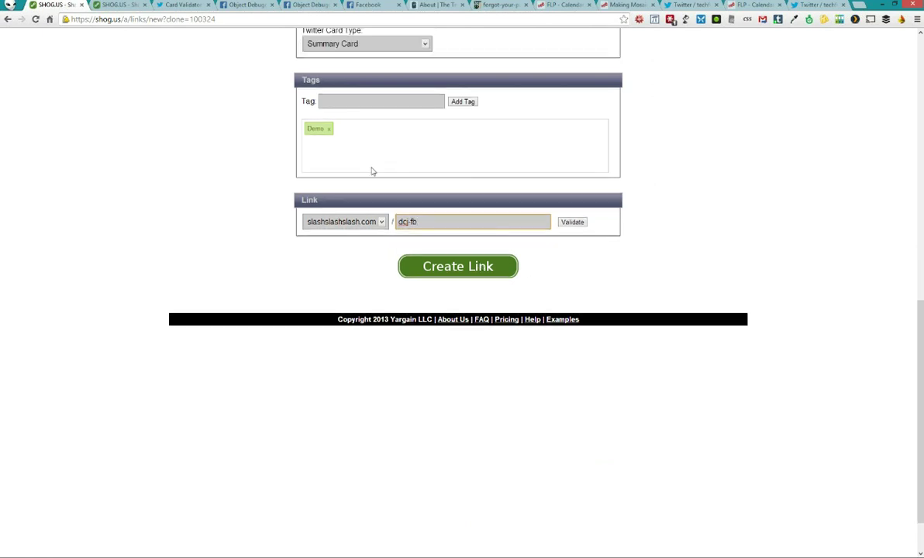
left_click(441, 268)
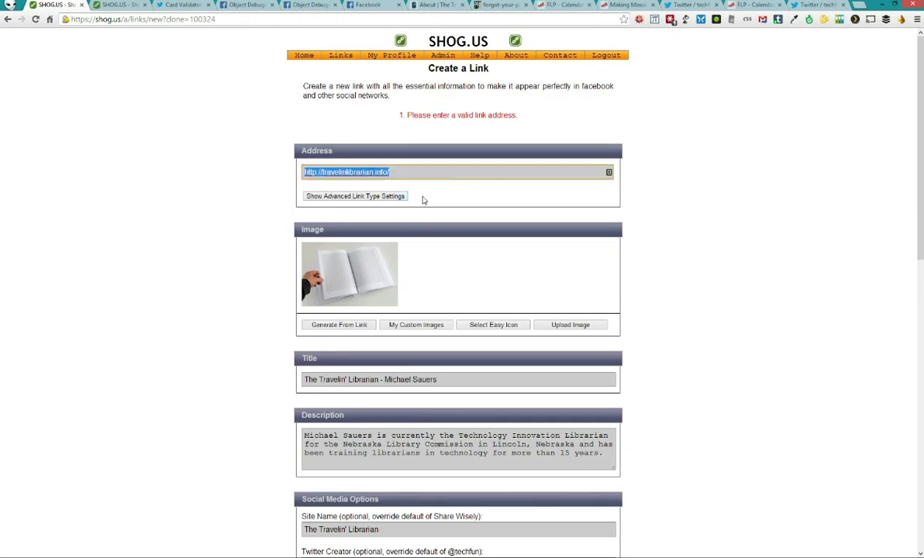
Save the cloned dcj-fb link and bring up the Manage My Links list
scroll(458, 324, "down", 7)
left_click(458, 318)
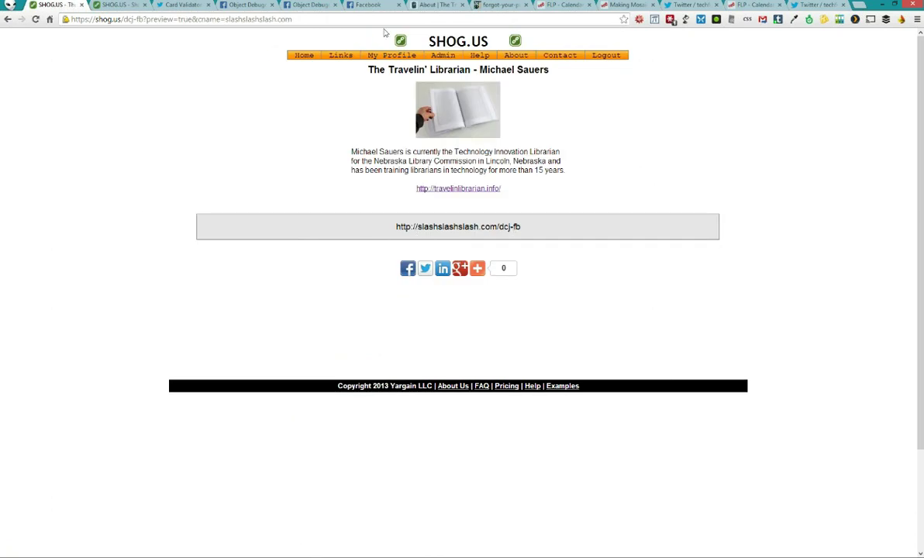
mouse_move(341, 58)
left_click(341, 74)
scroll(264, 151, "down", 5)
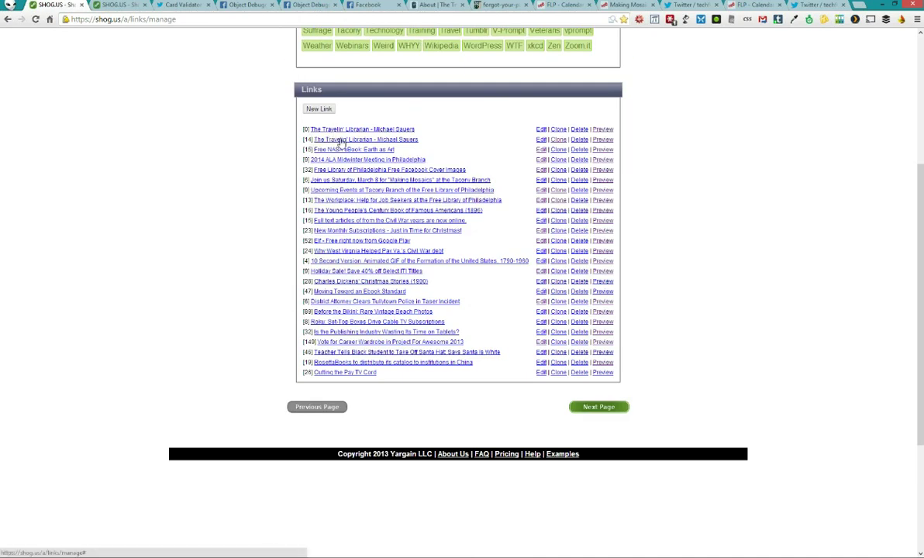
Expand the 14-click and 0-click Travelin' Librarian entries to compare them, then collapse the 0-click one
left_click(322, 140)
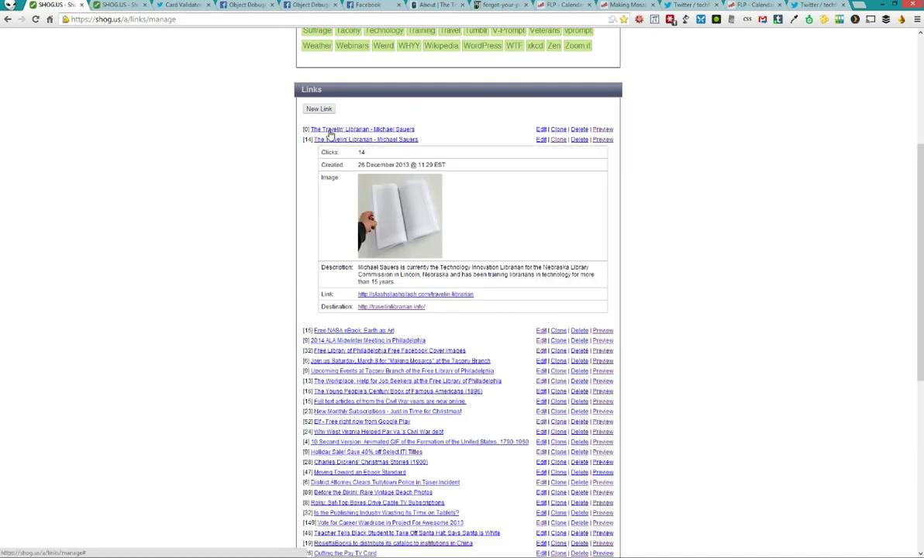
left_click(325, 129)
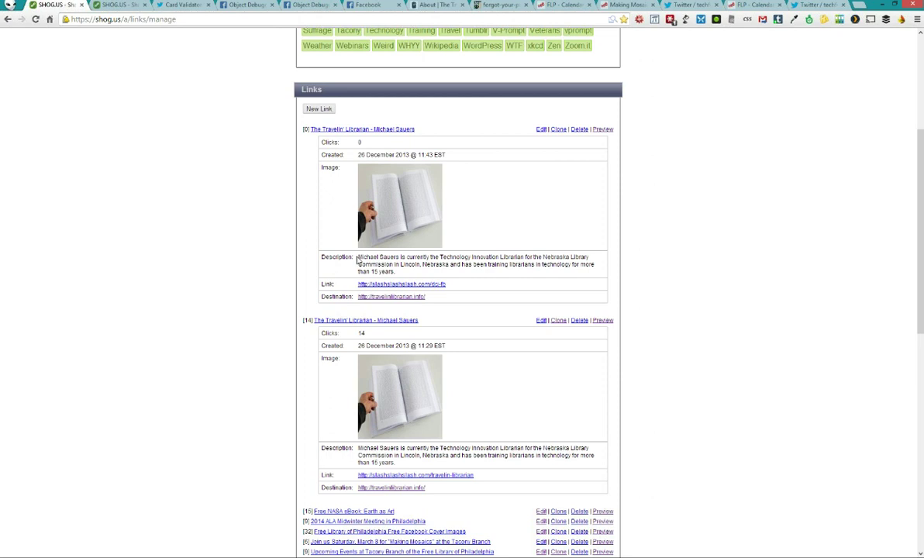
triple_click(411, 270)
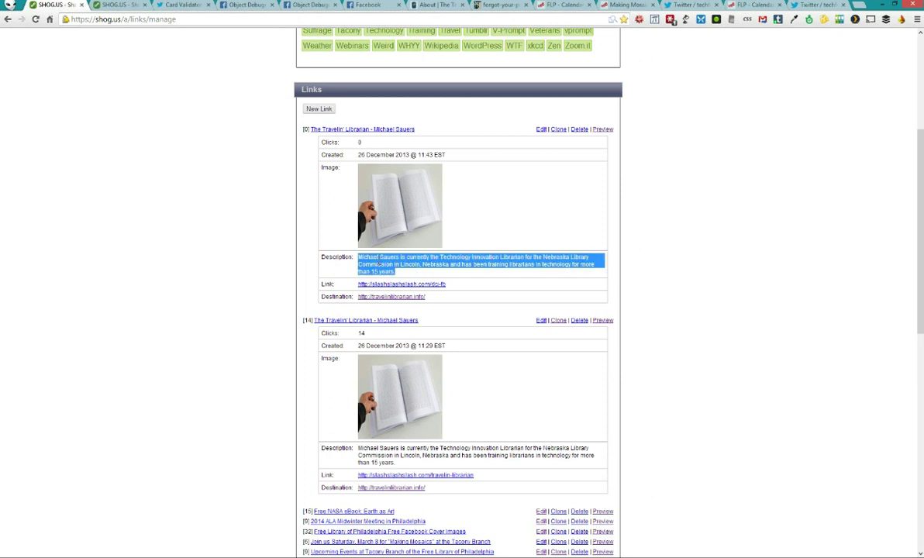
left_click(335, 233)
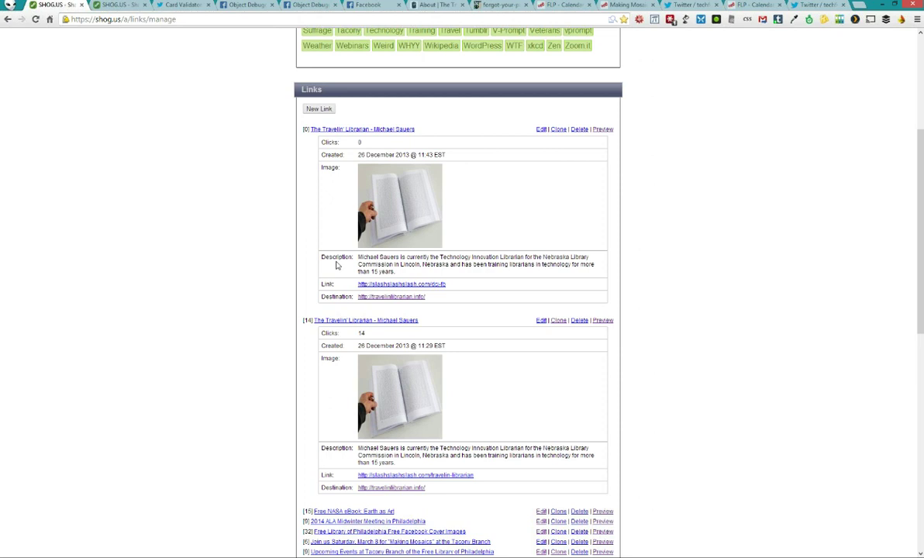
left_click(379, 131)
Collapse the 14-click Travelin' Librarian entry's details
left_click(353, 139)
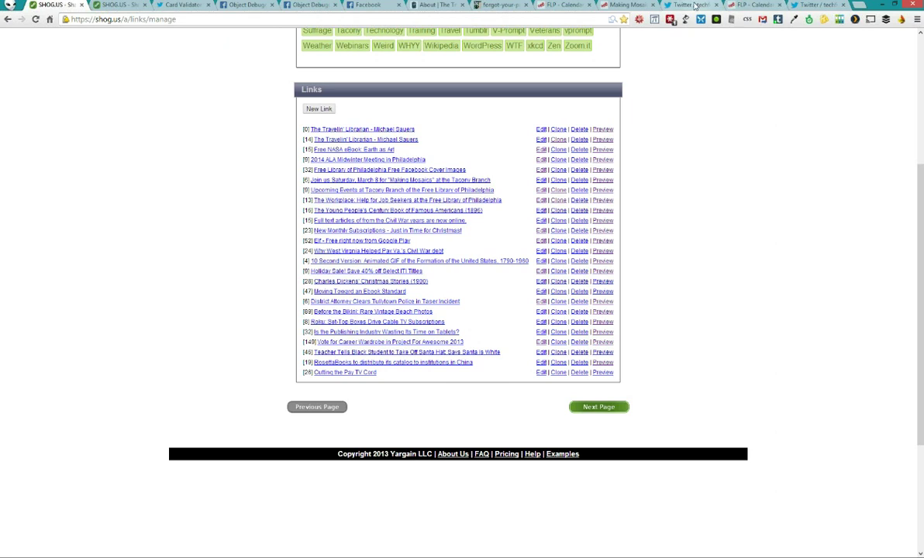
Reload the Twitter tweet page and view the card author's profile in a new tab
left_click(695, 6)
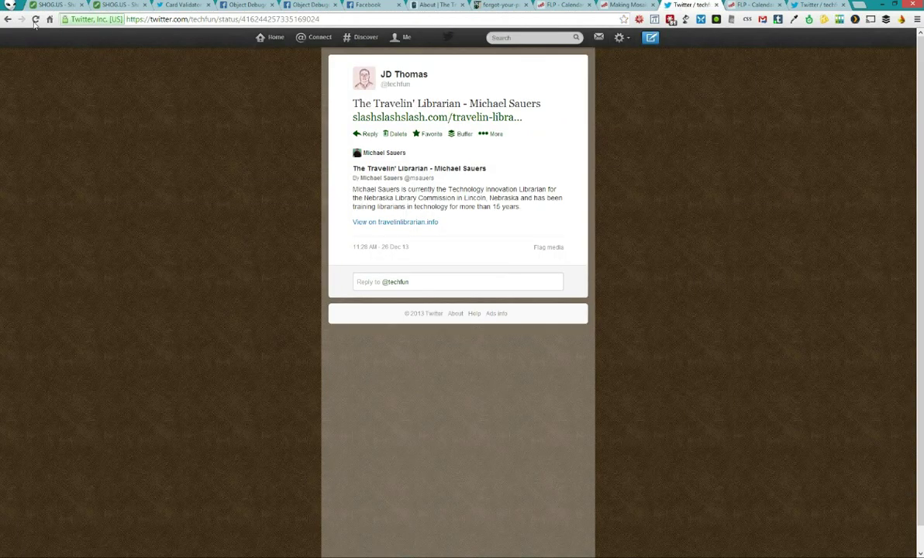
left_click(35, 20)
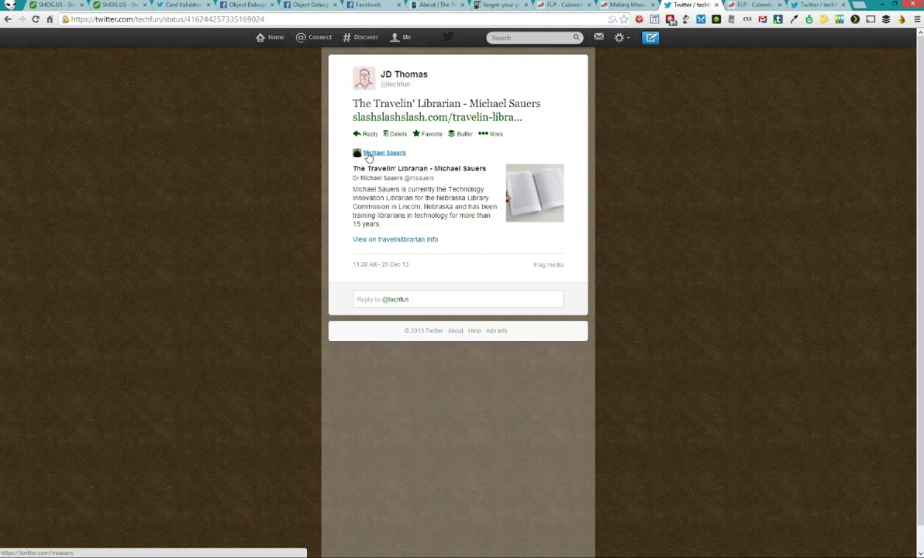
middle_click(368, 154)
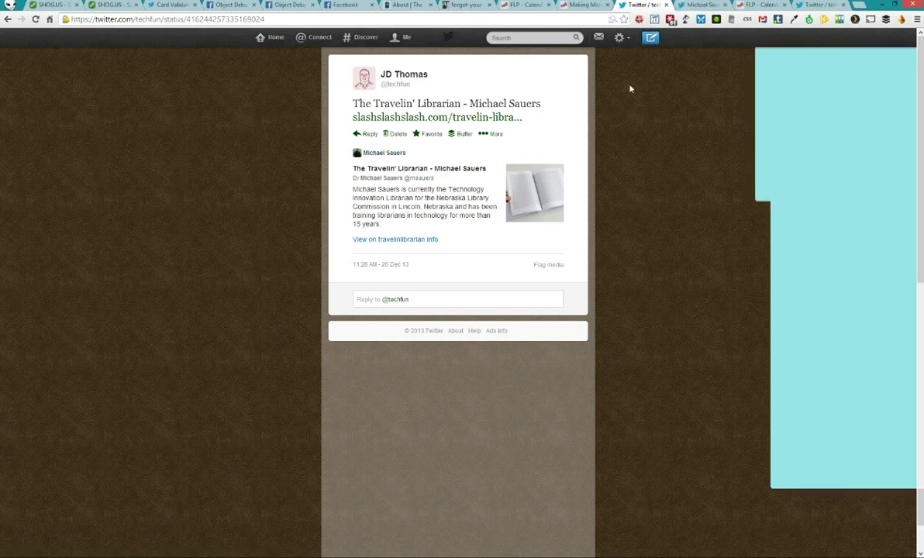
key("ctrl+Tab")
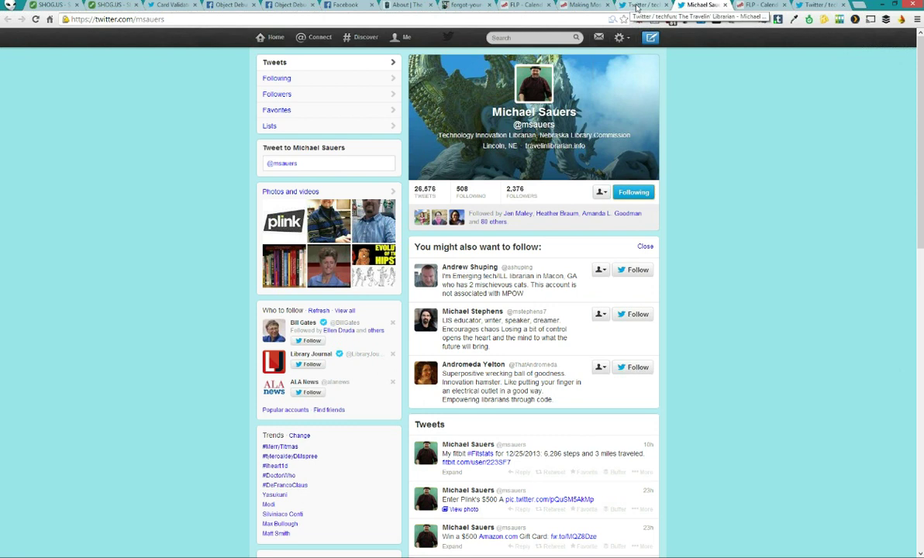
left_click(636, 6)
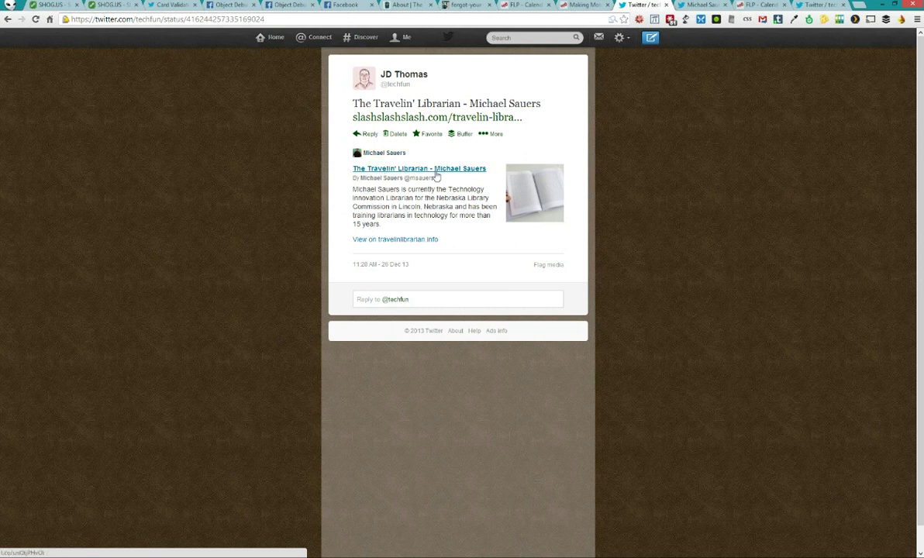
Visit travelinlibrarian.info from the tweet card, then view the account's own Twitter page
left_click(385, 240)
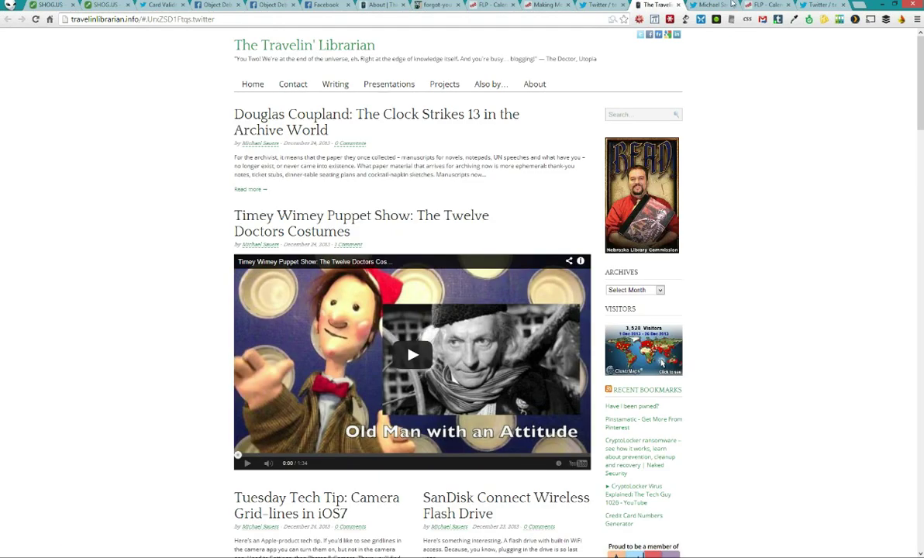
left_click(597, 5)
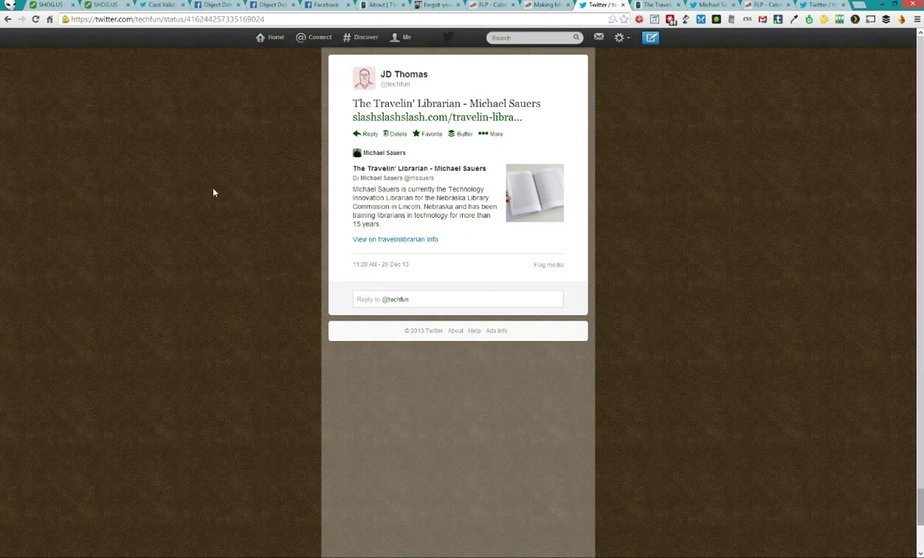
left_click(273, 38)
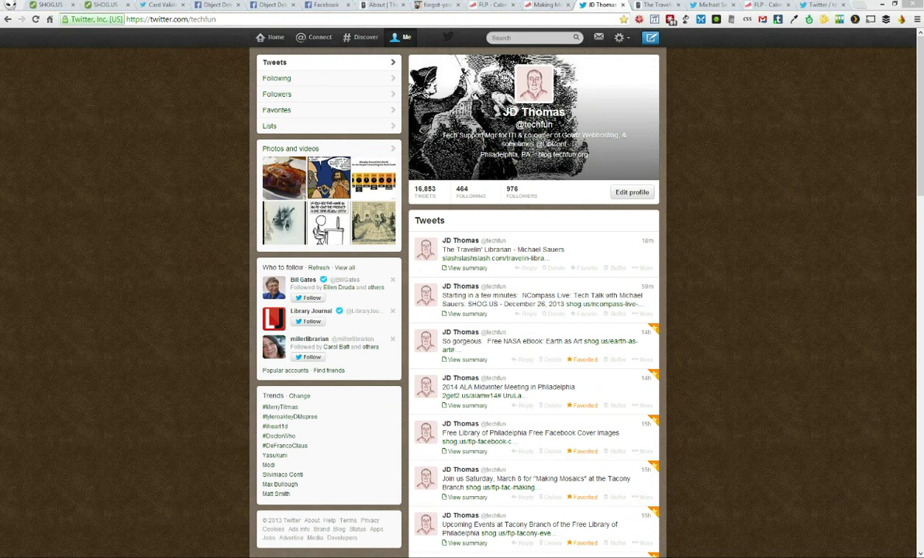
key("alt+Tab")
Clear the stray 'sh', run exit to end the server shell session, and return to the browser
type("sh")
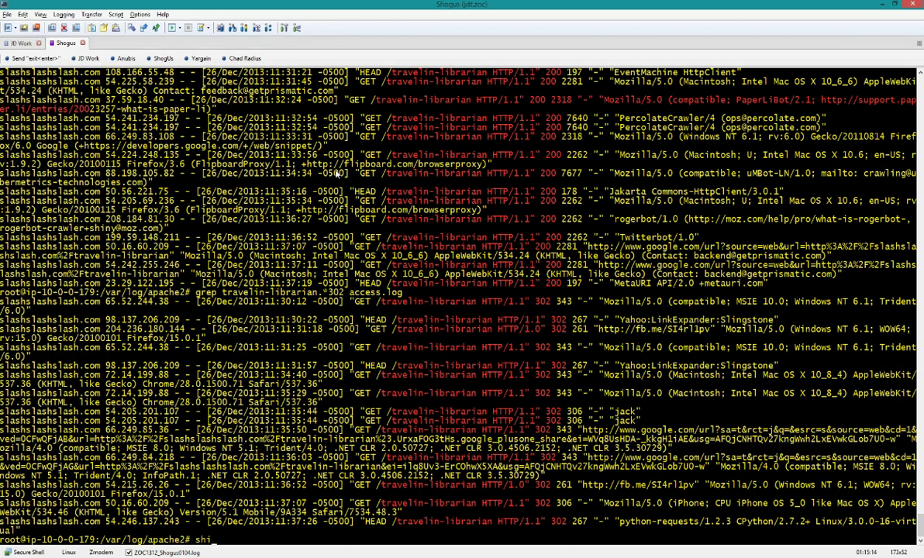
key("BackSpace")
key("BackSpace")
key("alt+Tab")
key("alt+Tab")
type("exit")
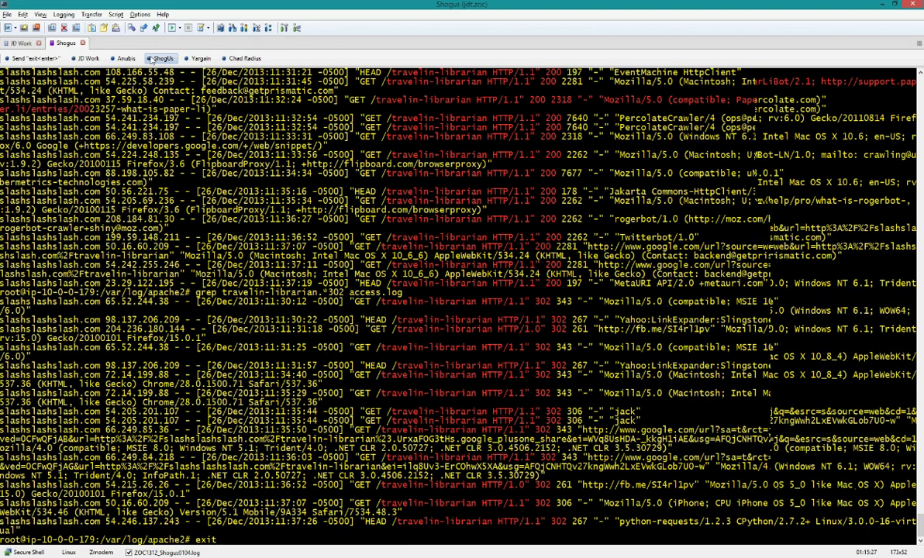
key("Return")
key("alt+Tab")
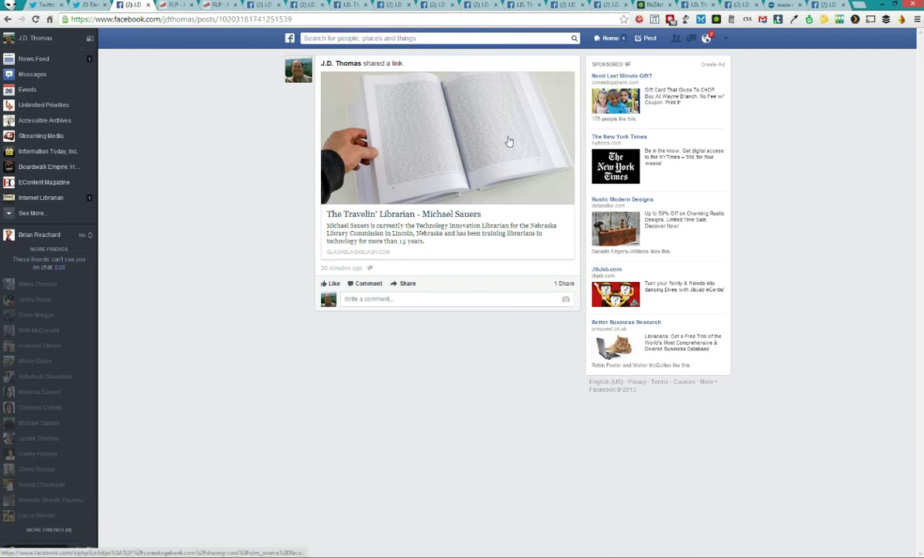
left_click(260, 7)
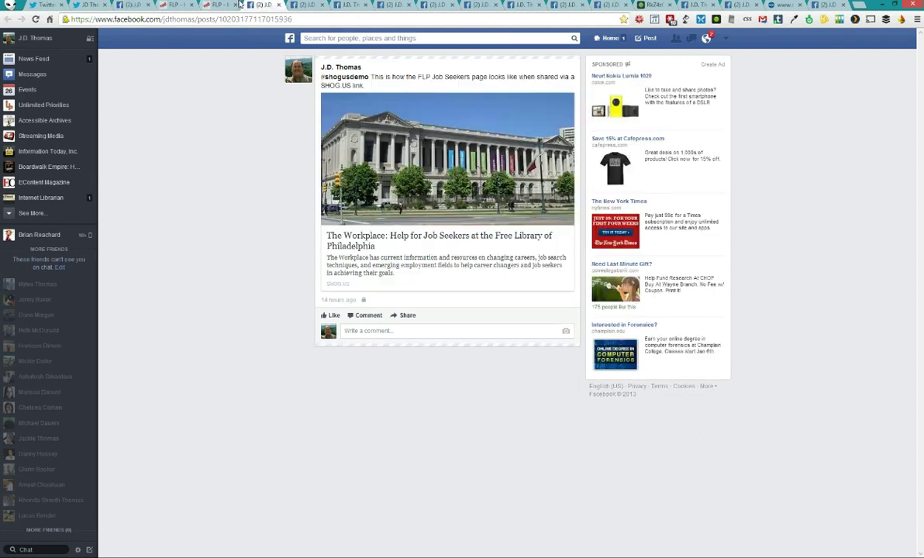
left_click(131, 4)
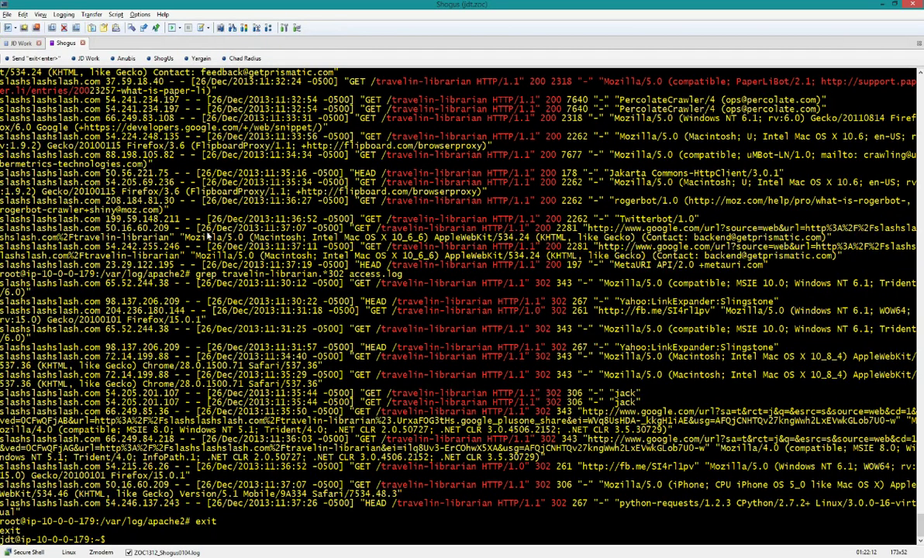
In the JD Work session, log in with sshwebsites and change into the onlinevideo.net wordpress folder
left_click(18, 43)
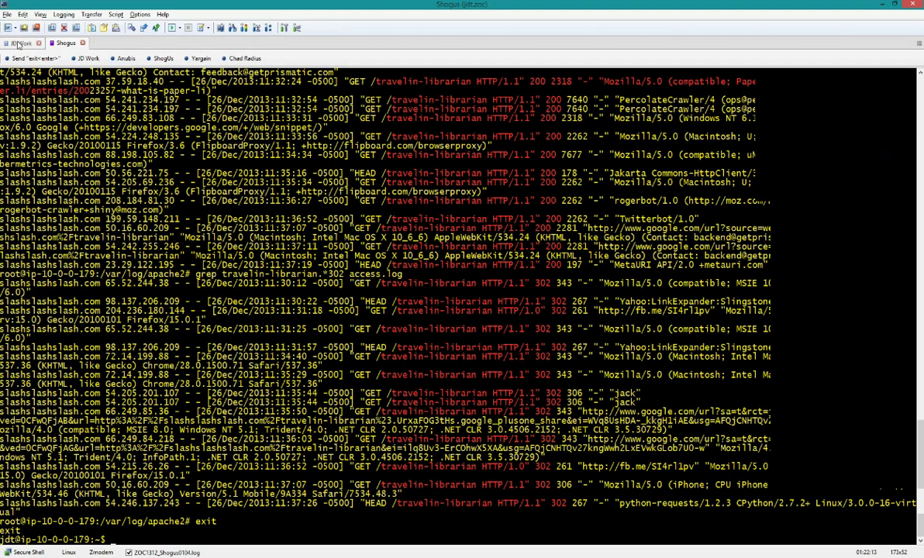
type("sshwebsites")
key("Return")
type("cd /v")
key("BackSpace")
key("BackSpace")
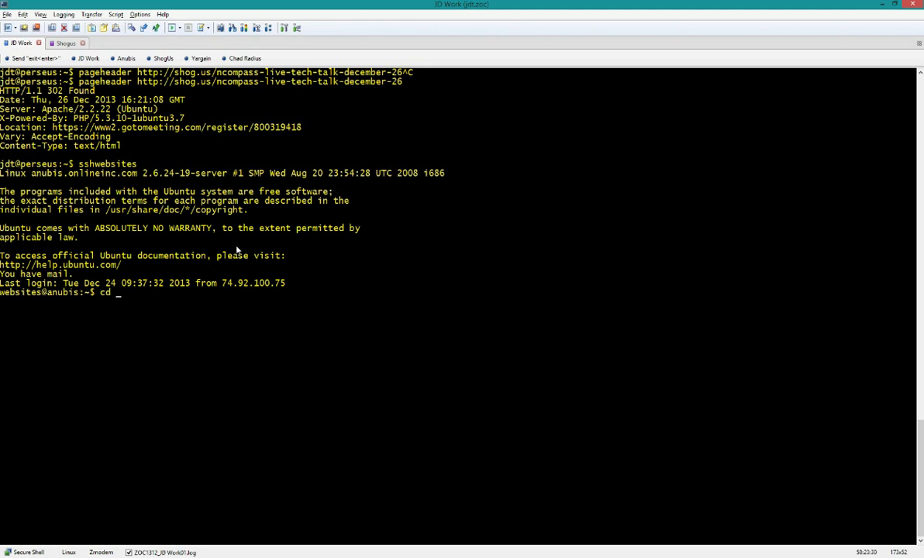
type("online")
key("Tab")
type("w")
key("Tab")
key("Return")
Open .htaccess with less and read its podPress and query-string rewrite rules
type("less .ht")
key("Tab")
key("Return")
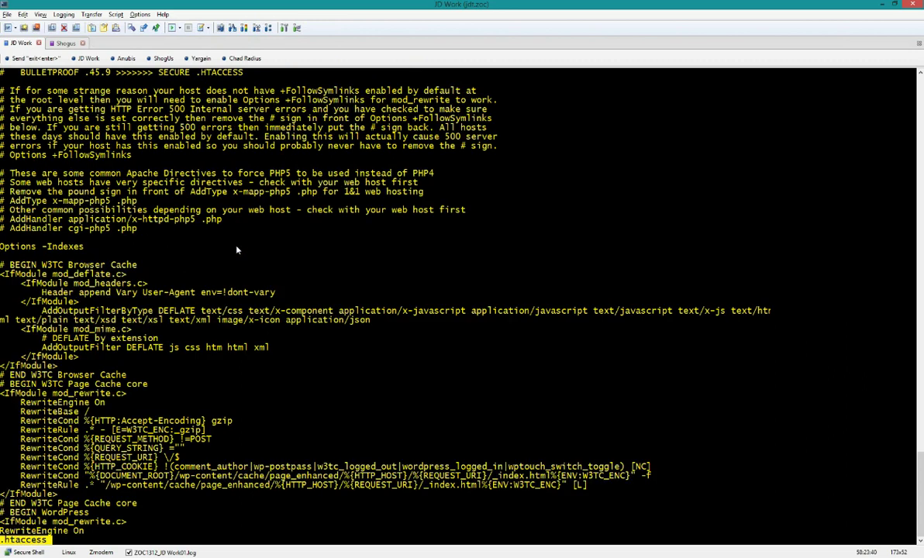
key("space")
key("space")
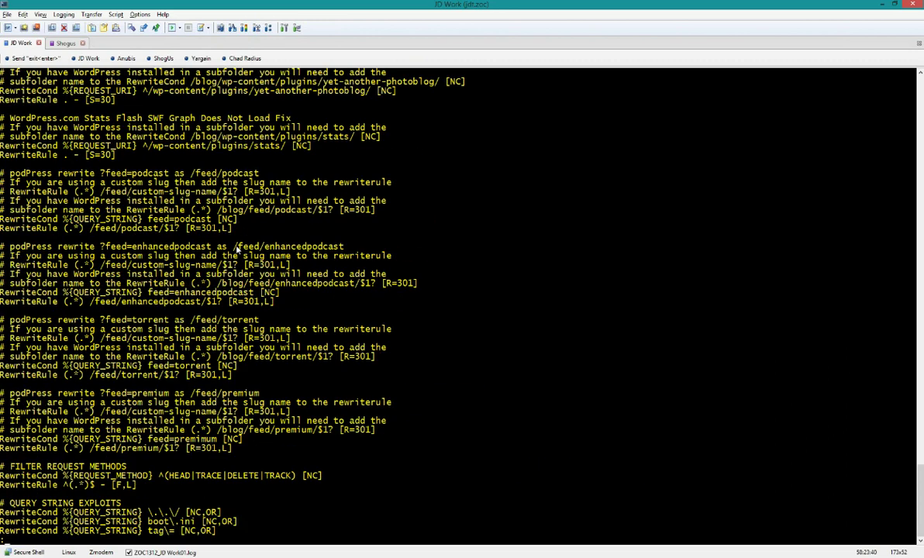
key("space")
key("g")
key("space")
key("space")
key("space")
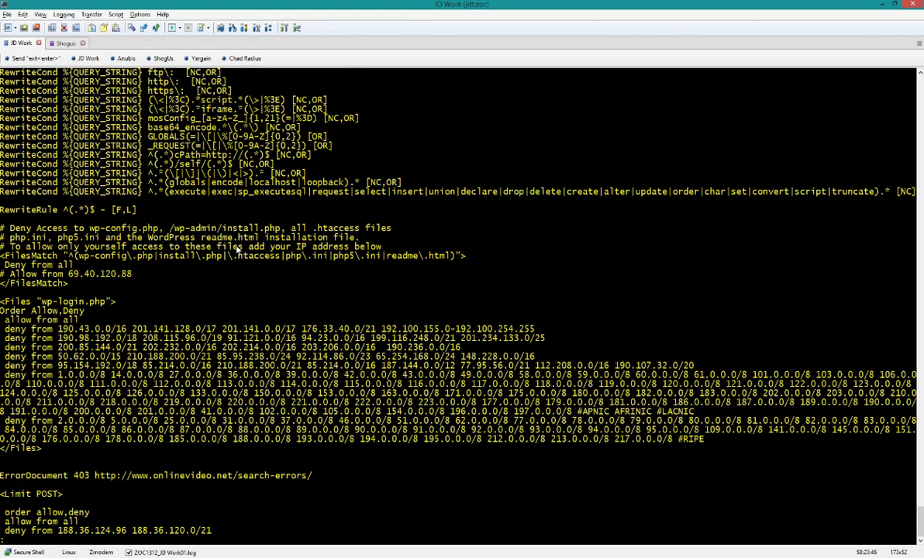
key("b")
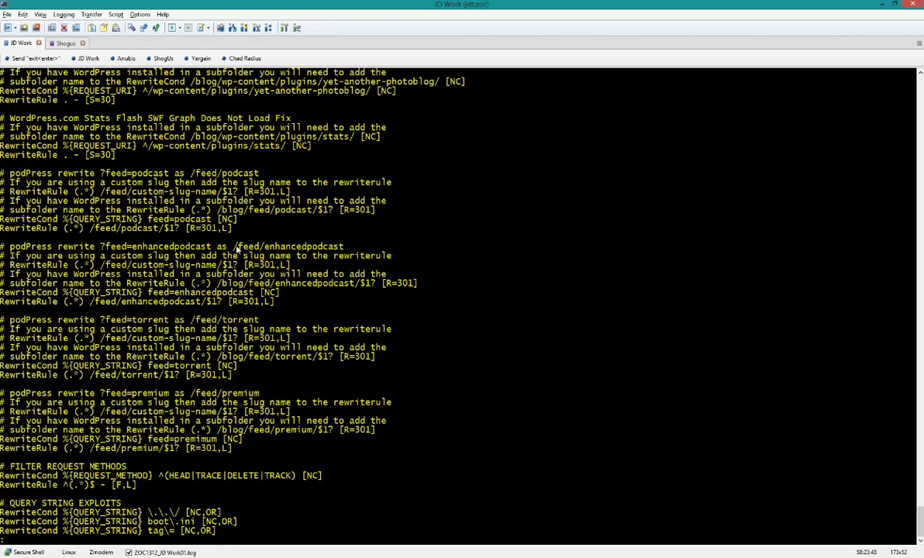
key("b")
key("b")
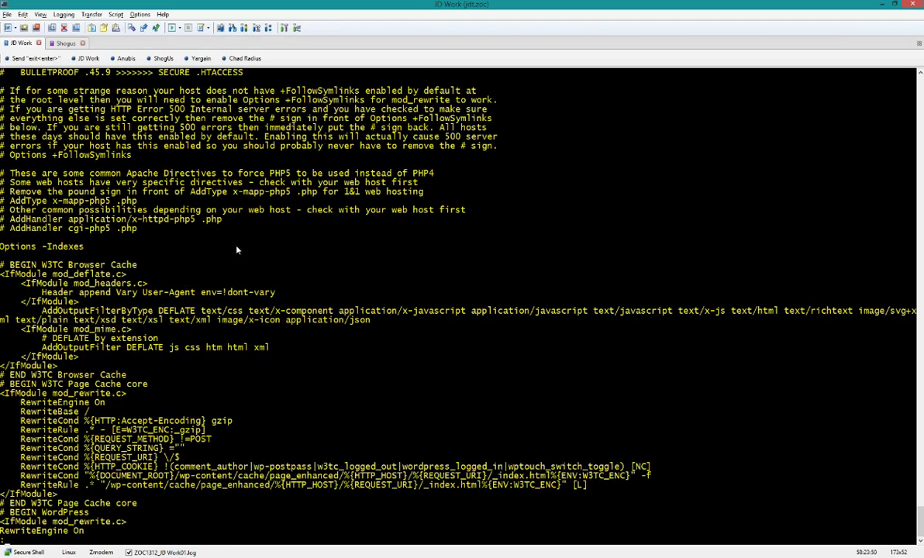
Page through the Files deny rules and Chinese, Japanese and Korean IP deny lists, then quit less
key("space")
key("space")
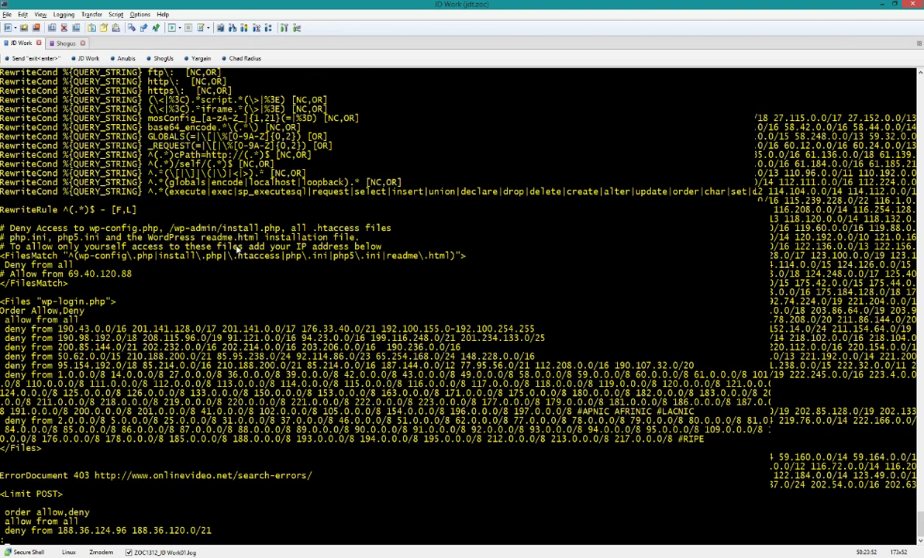
key("space")
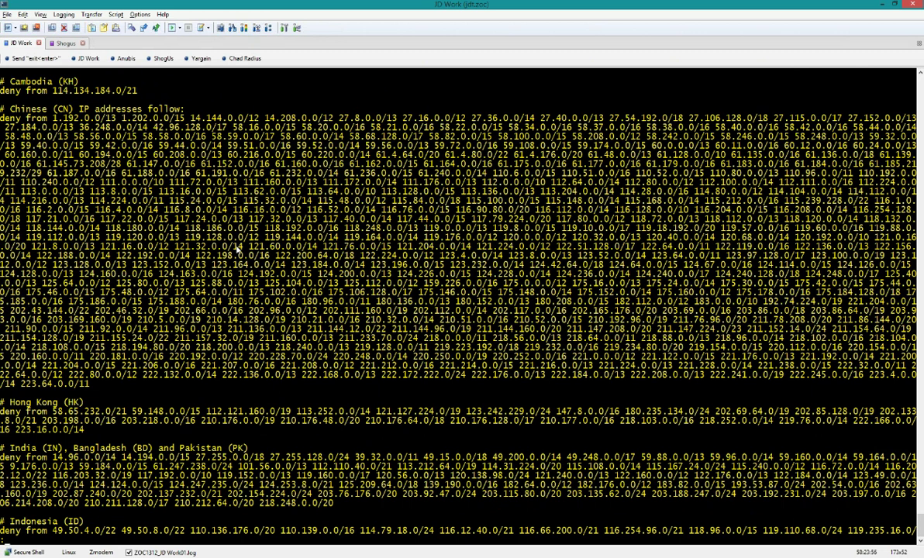
key("space")
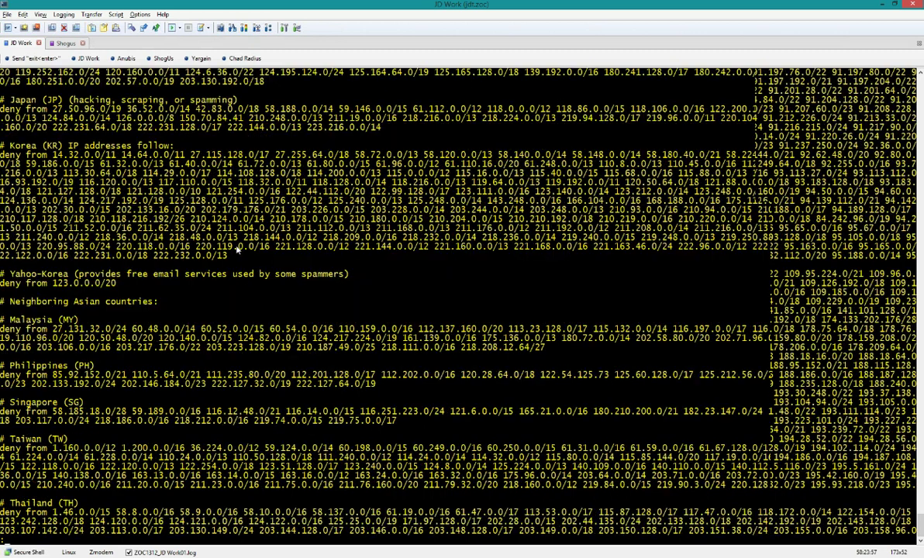
key("space")
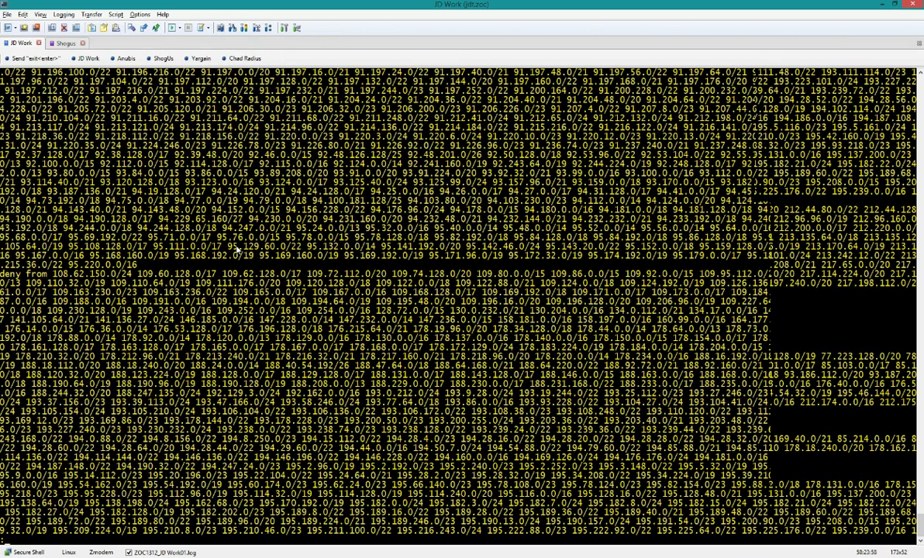
key("space")
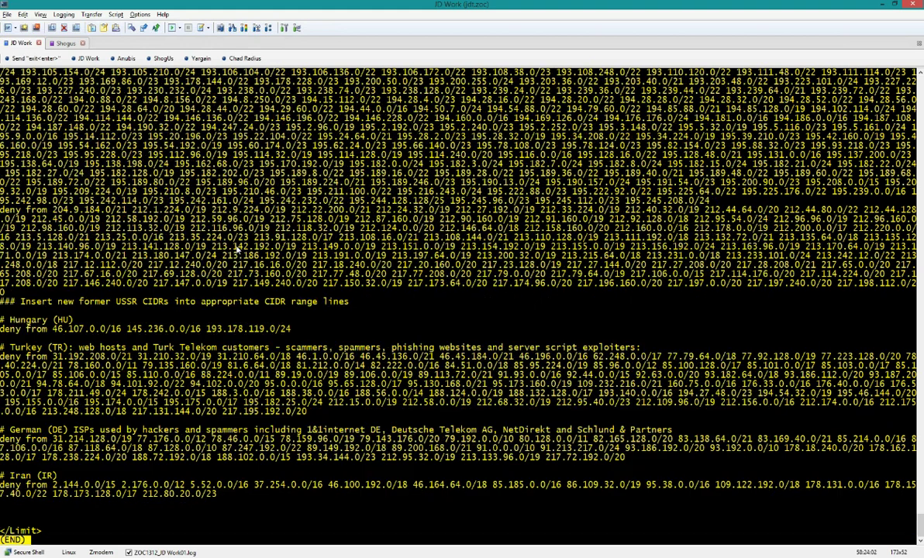
key("b")
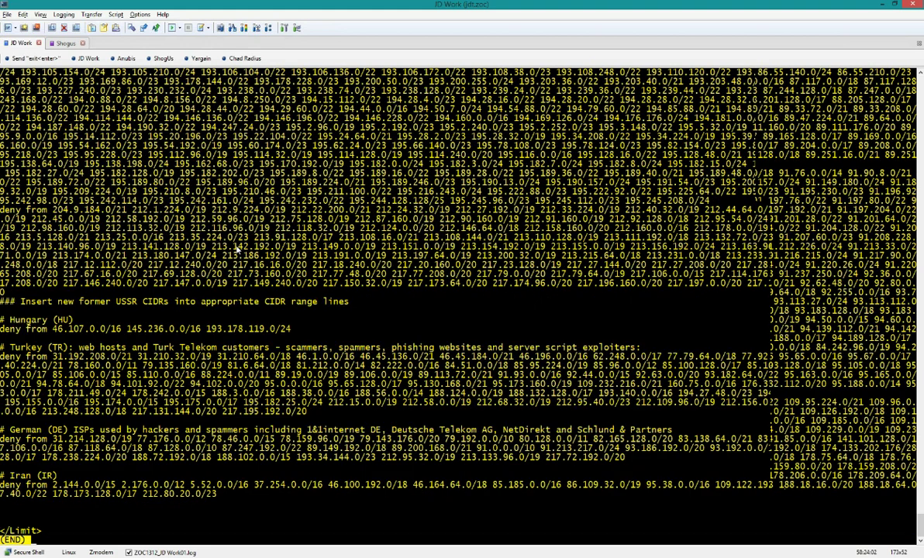
key("b")
key("b")
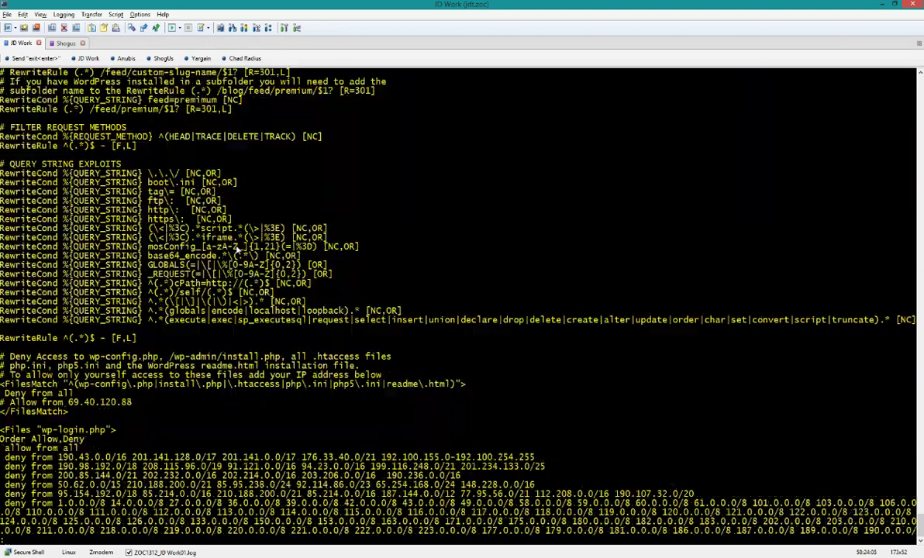
key("q")
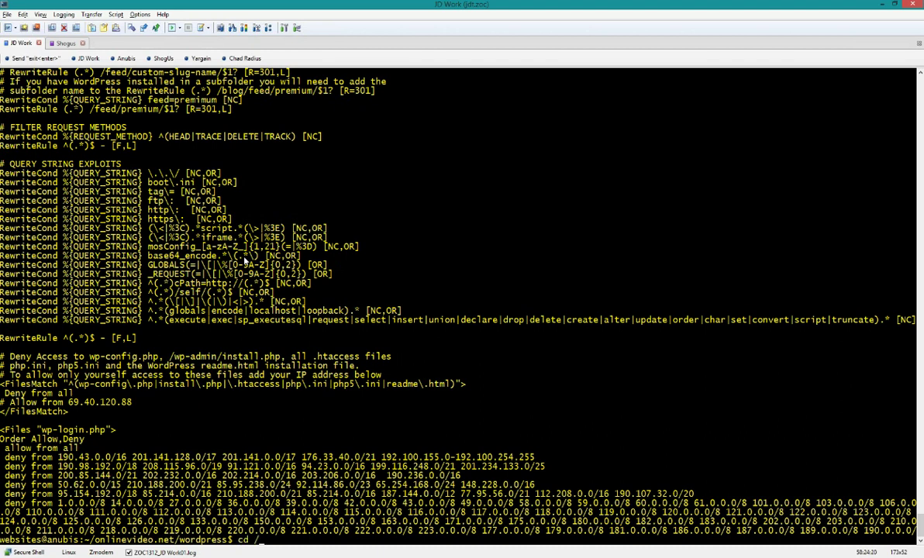
Change directory to /etc/apache2/, correcting the typed path with Tab completion
type("/var/")
key("BackSpace")
key("BackSpace")
key("BackSpace")
key("BackSpace")
type("etc/apoa")
key("BackSpace")
key("BackSpace")
type("a")
key("Tab")
key("Return")
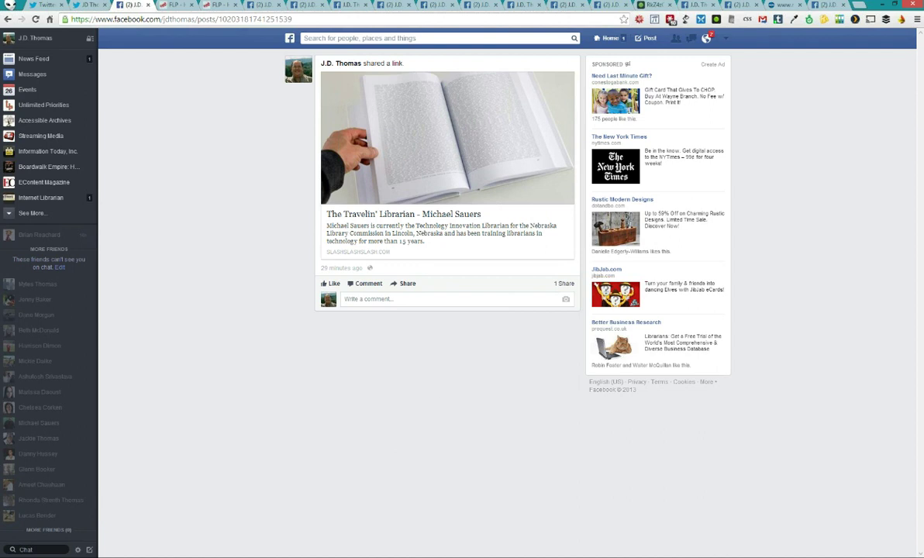
Return to the SHOG.US Your Links tab in the browser window
left_click(455, 516)
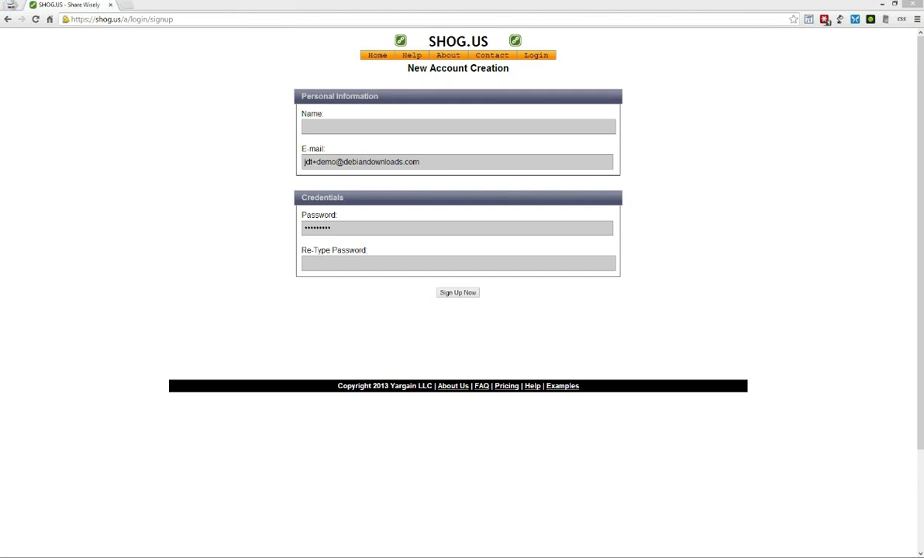
key("alt+Tab")
left_click(62, 7)
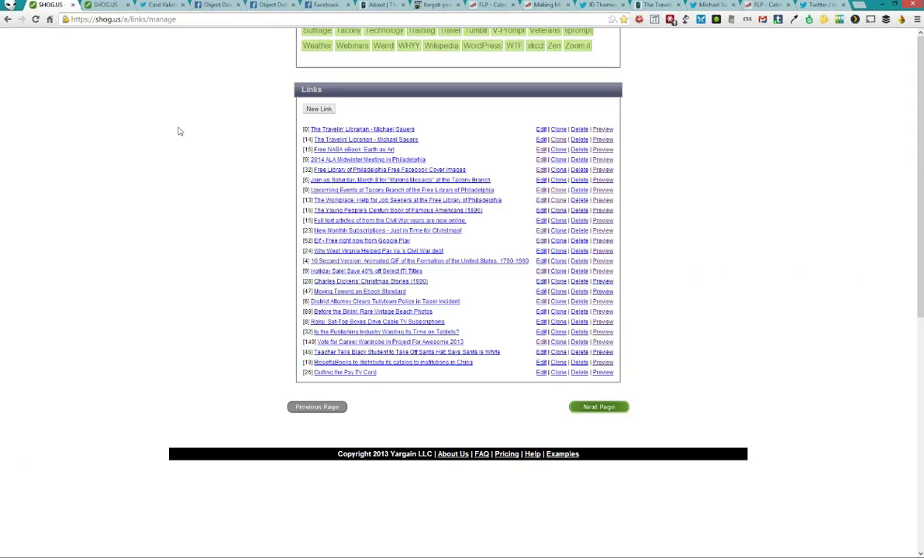
scroll(281, 94, "up", 10)
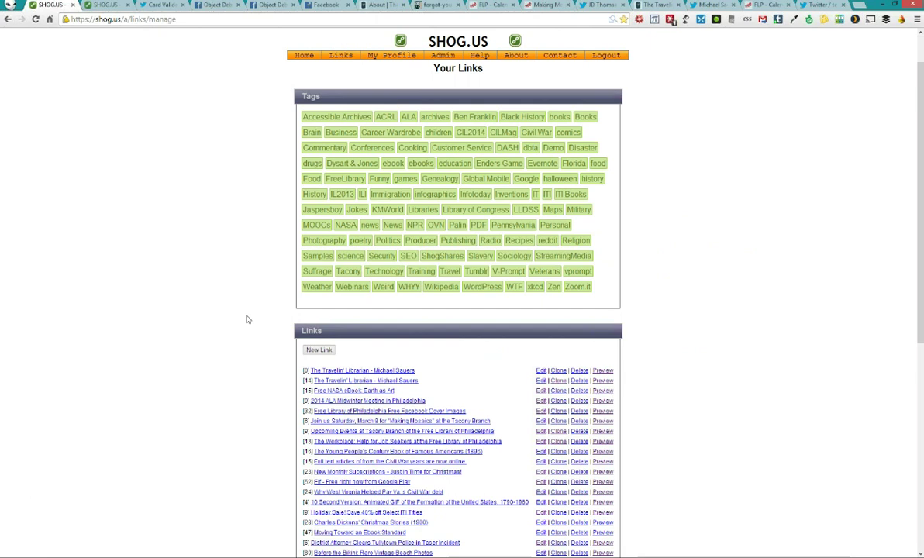
scroll(264, 291, "down", 3)
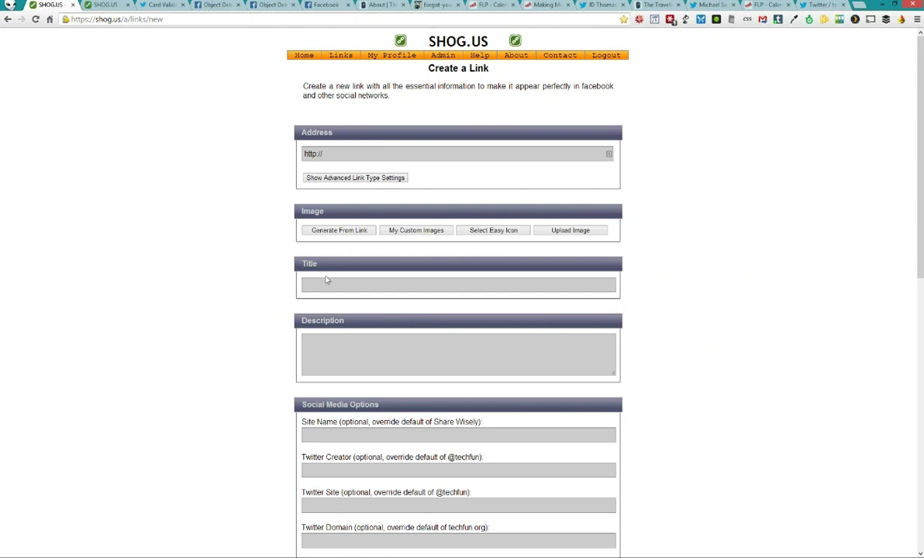
Copy the Travelin' Librarian About page's address from its browser tab
left_click(324, 285)
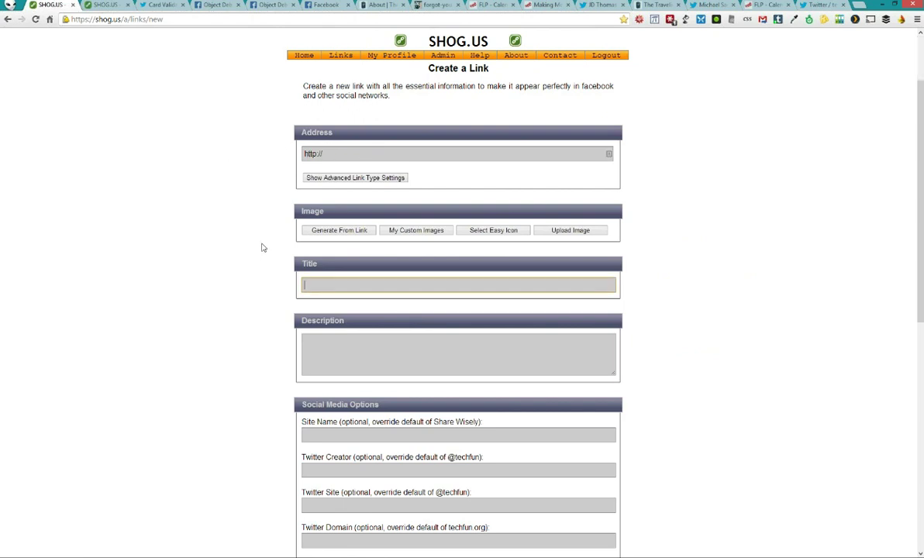
scroll(262, 248, "down", 2)
scroll(284, 253, "down", 3)
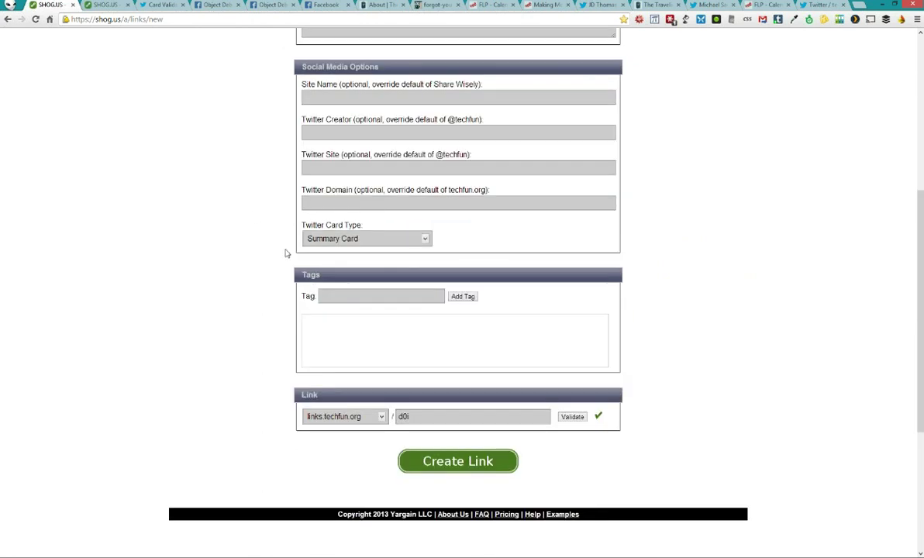
scroll(274, 248, "up", 5)
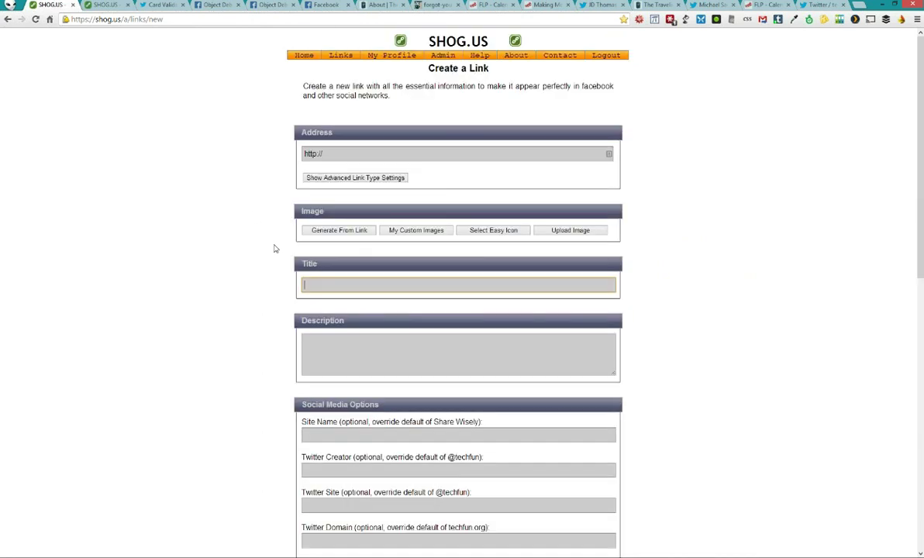
left_click(380, 4)
right_click(290, 19)
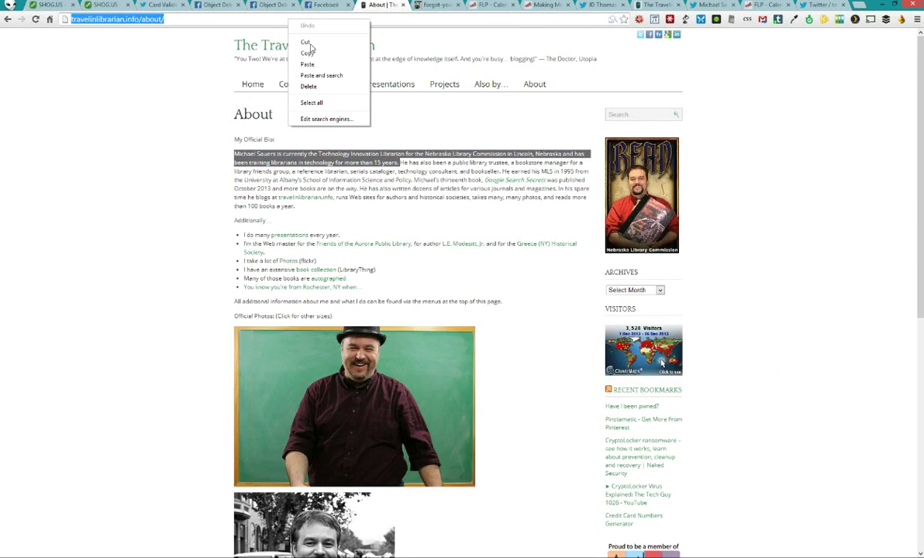
left_click(320, 41)
left_click(47, 5)
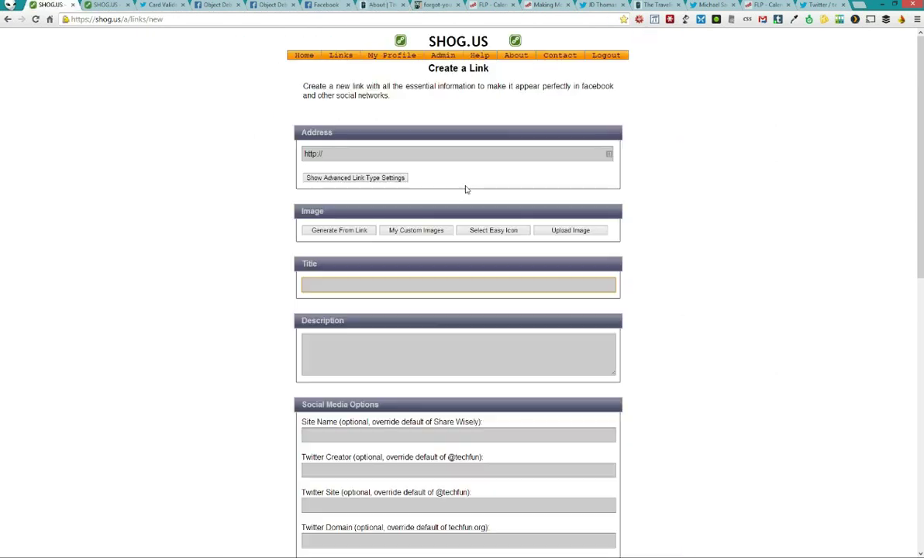
left_click(415, 157)
key("ctrl+a")
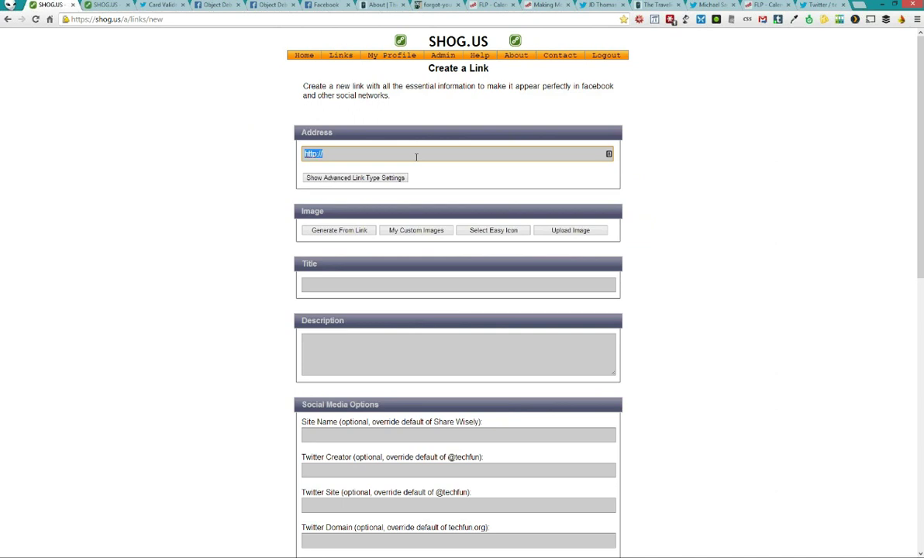
type("http://travelinlibrarian.info/about/")
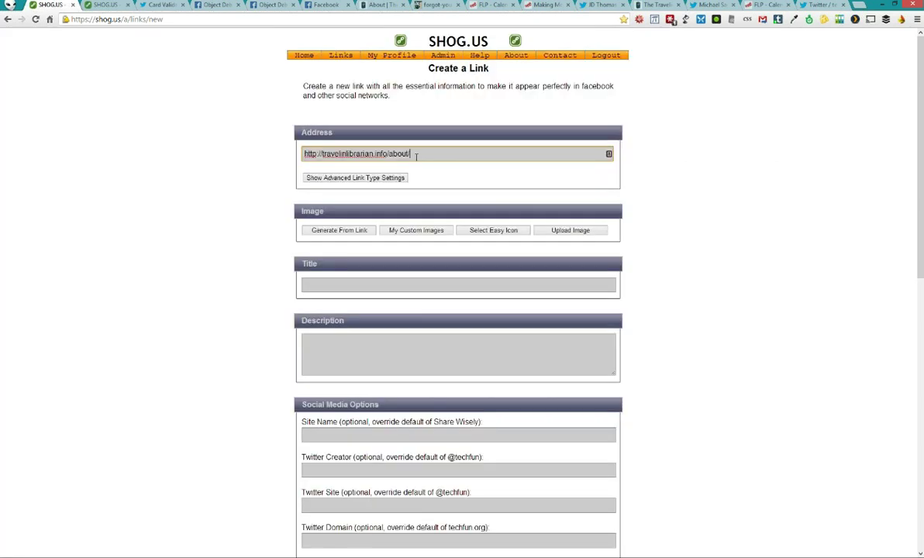
key("Tab")
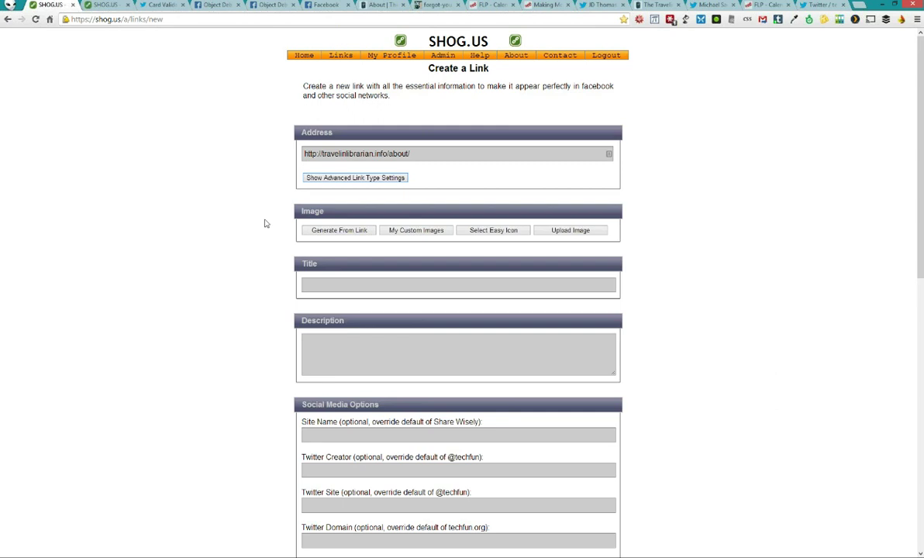
left_click(424, 153)
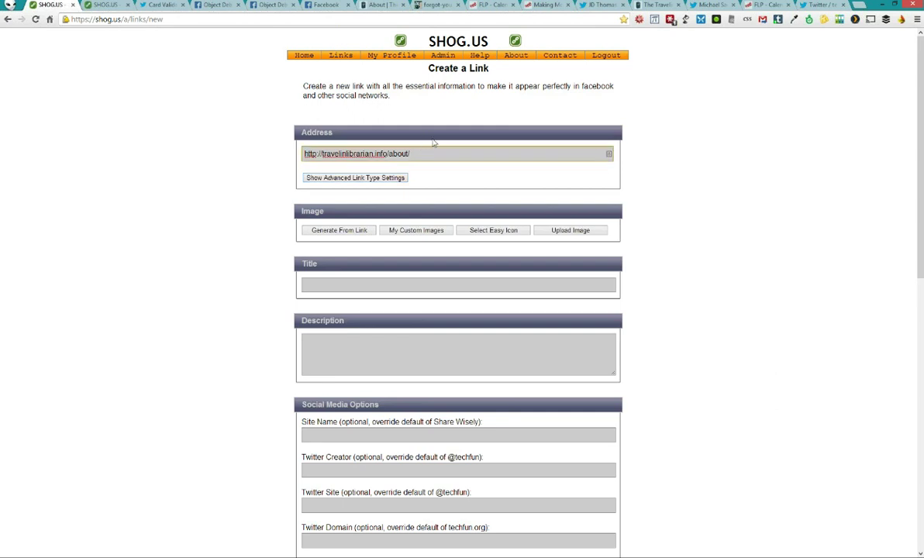
left_click(190, 269)
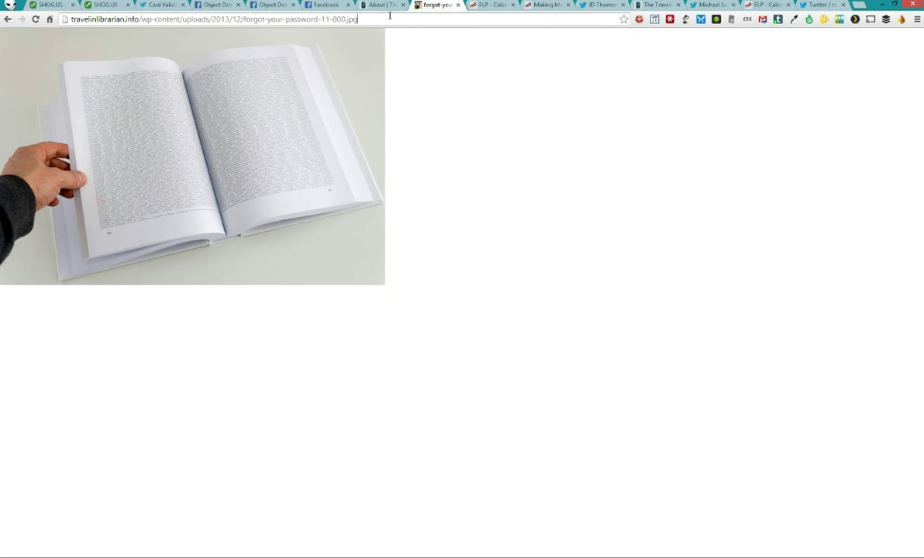
Go to youtube.com and open the Best Moments of the Project for Awesome video
left_click(390, 15)
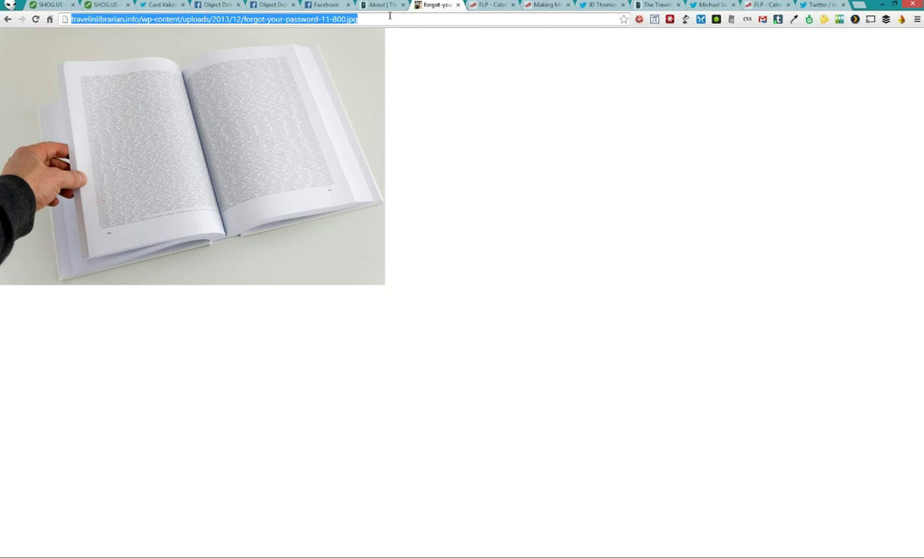
type("youtube.com")
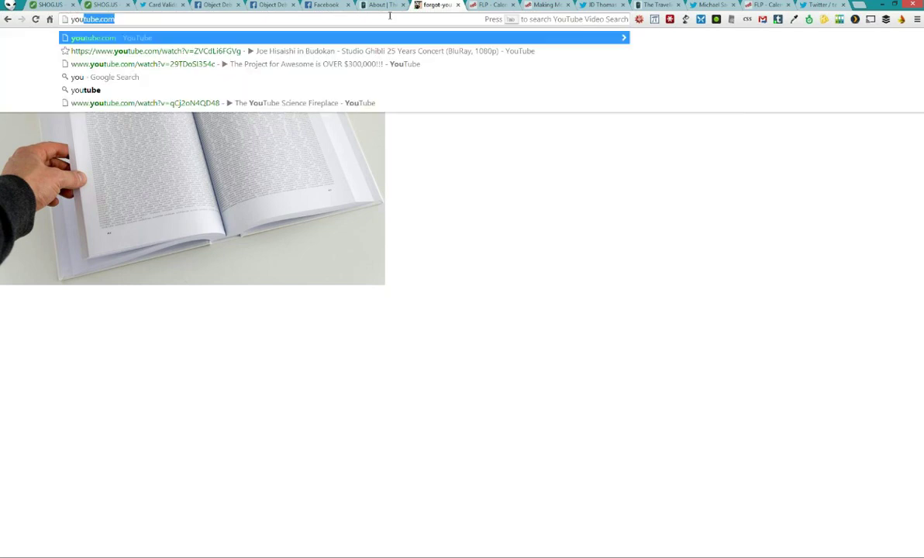
key("Return")
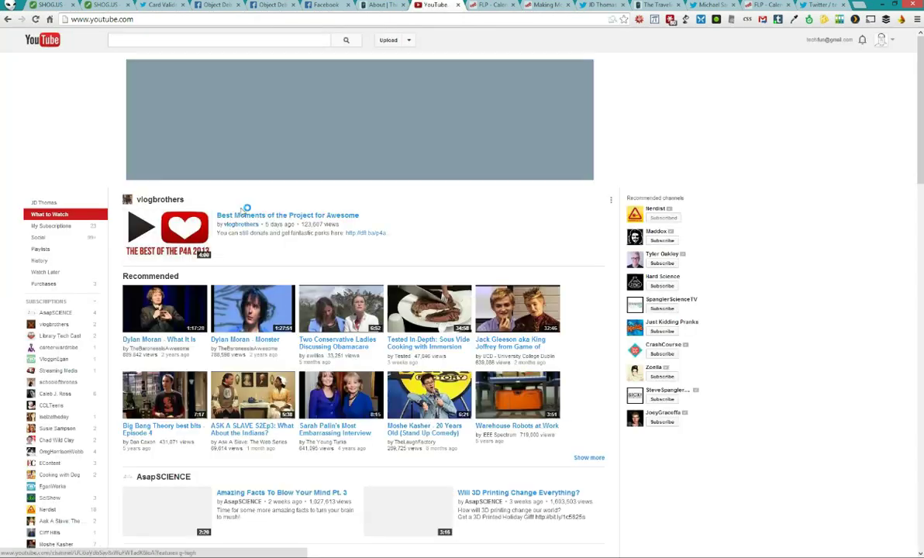
left_click(182, 232)
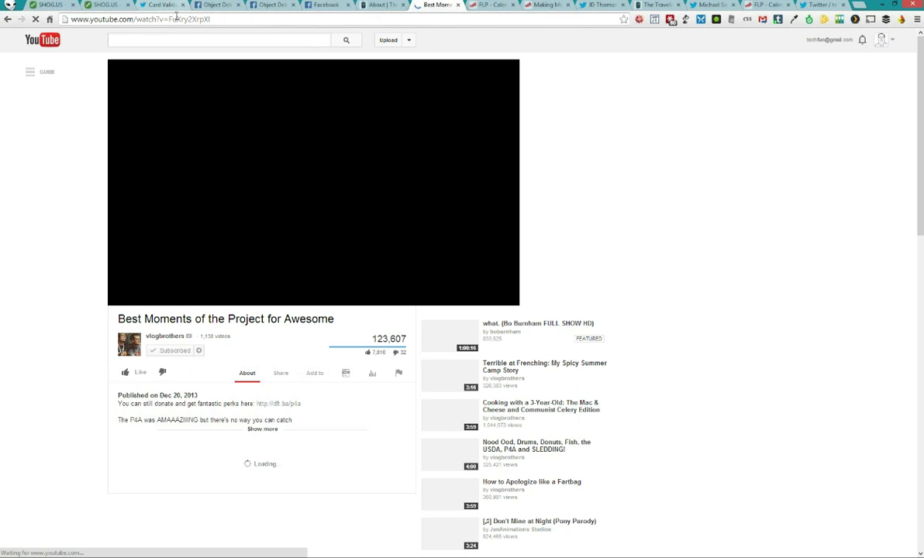
Copy the video's address, pause it, and return to the Object Debugger
left_click(177, 18)
right_click(176, 18)
key("Return")
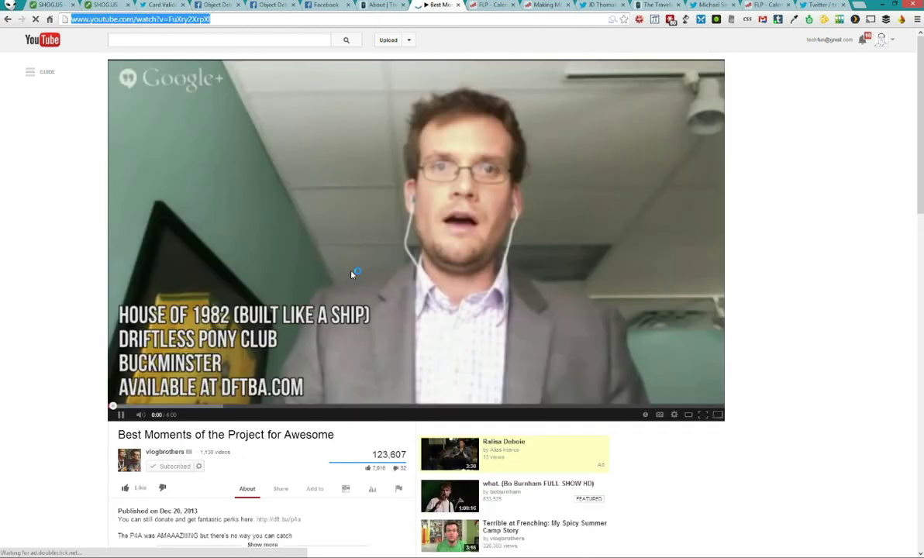
left_click(327, 251)
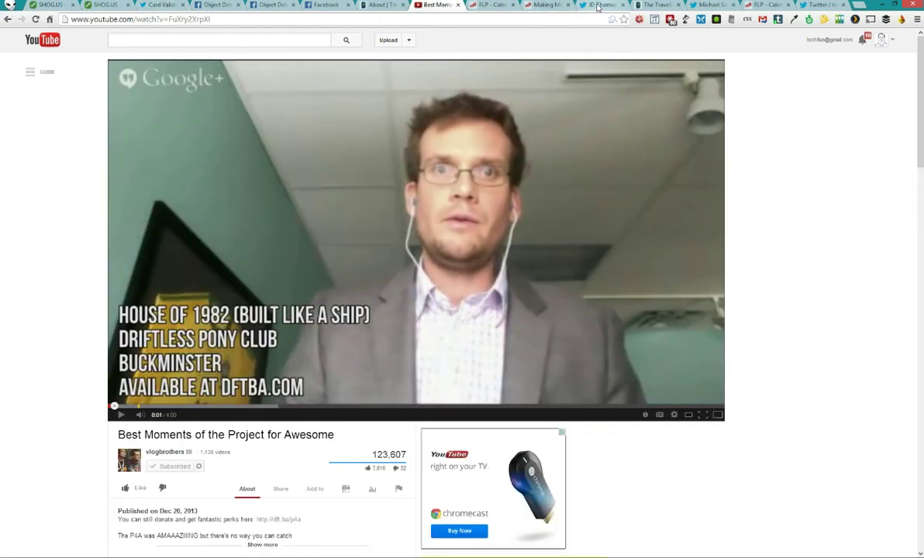
left_click(261, 5)
scroll(290, 140, "up", 2)
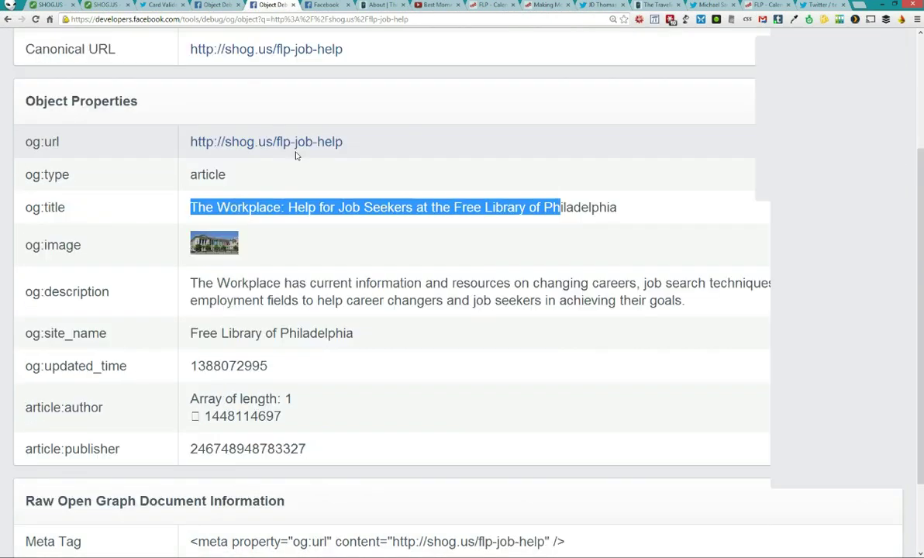
Debug the pasted YouTube video address at normal zoom, review its tags, then return to SHOG.US
key("ctrl+0")
scroll(385, 113, "up", 1)
left_click(326, 113)
type("http://www.youtube.com/watch?v=Fuxy2xrpXI")
left_click(251, 127)
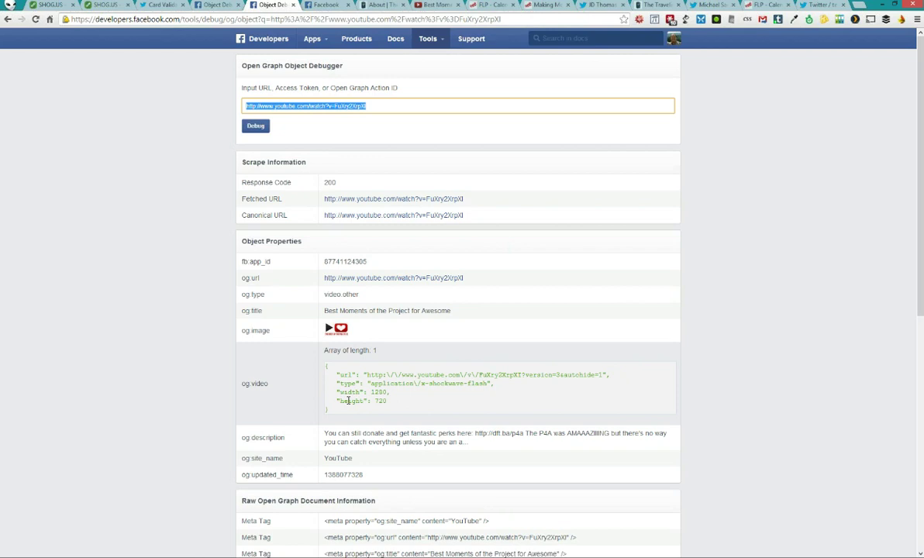
scroll(153, 346, "down", 1)
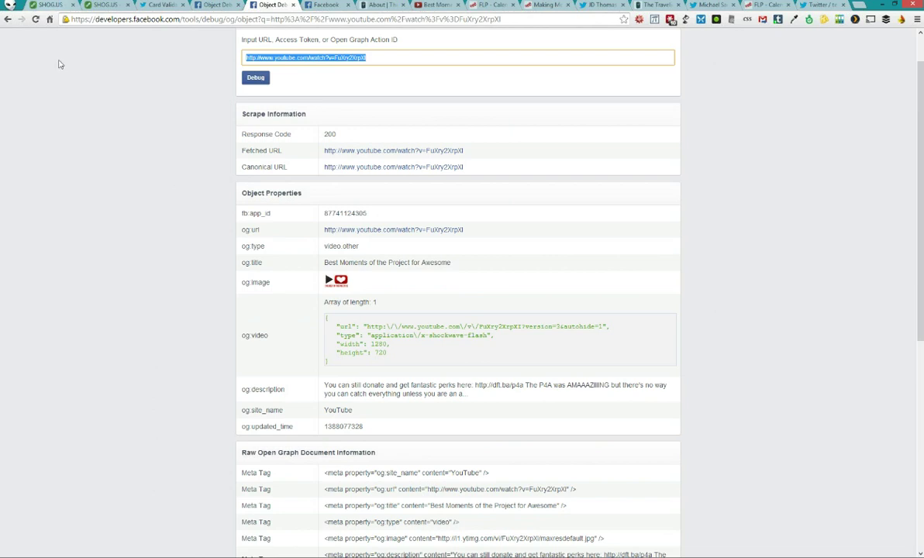
left_click(48, 5)
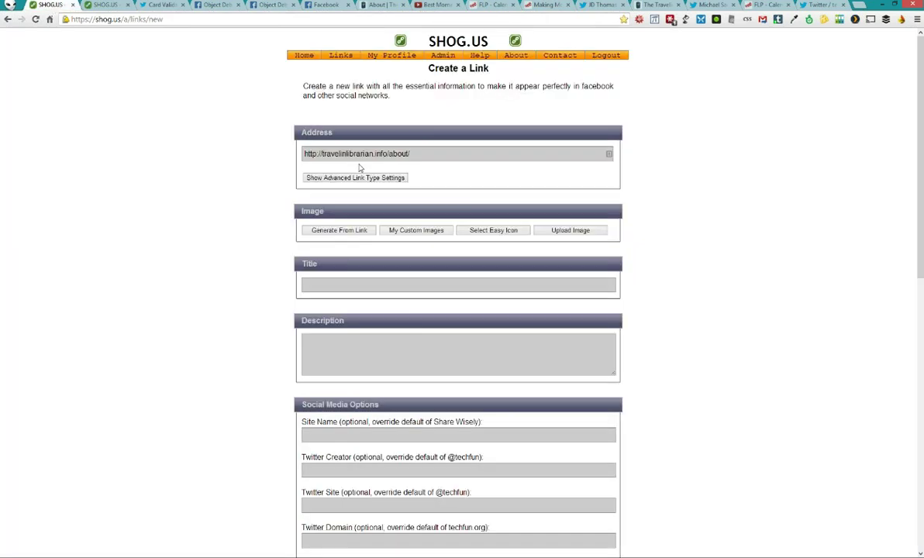
Check the link type options, keeping Article/Webpage, then scroll to the YouTube raw Open Graph tags
left_click(375, 180)
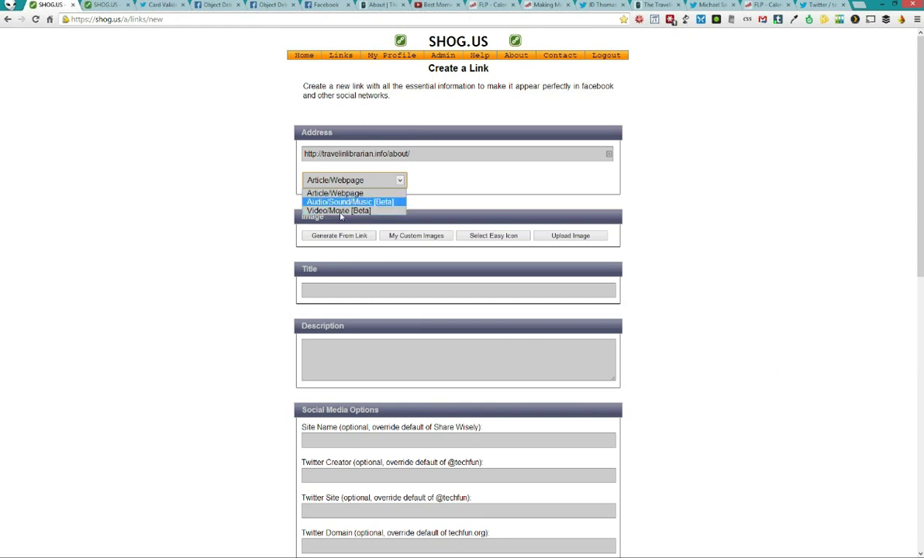
left_click(227, 215)
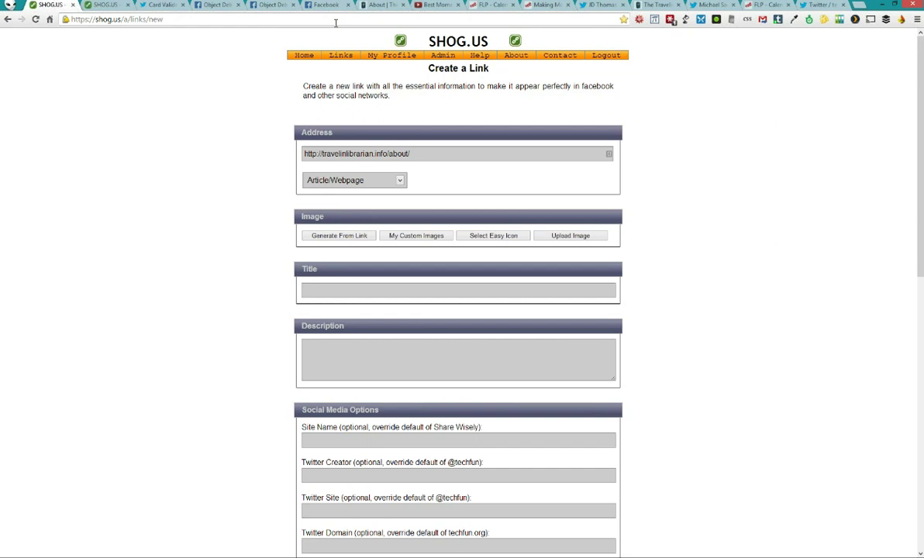
left_click(299, 58)
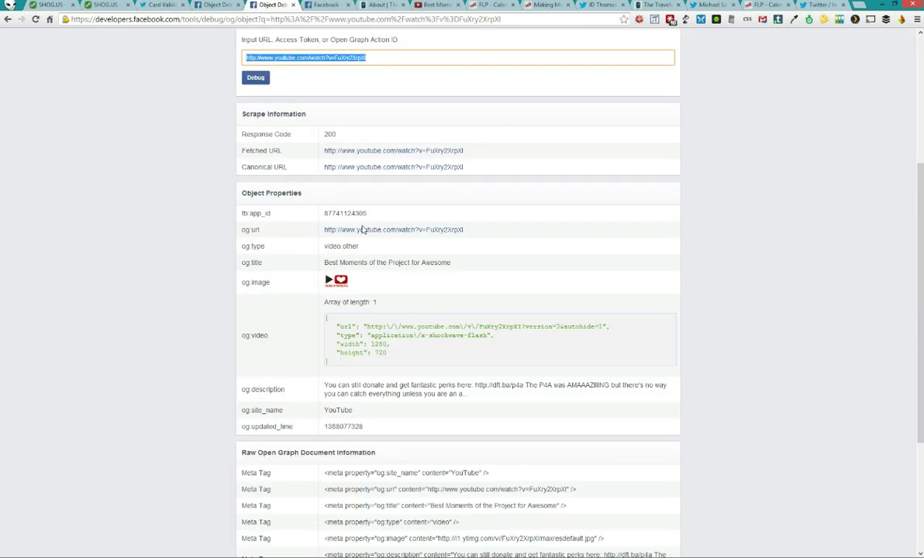
scroll(362, 230, "down", 3)
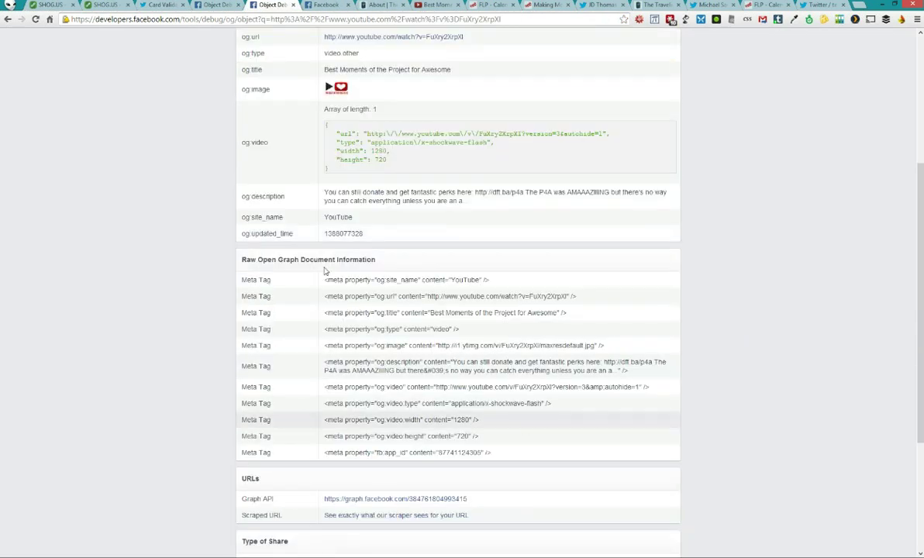
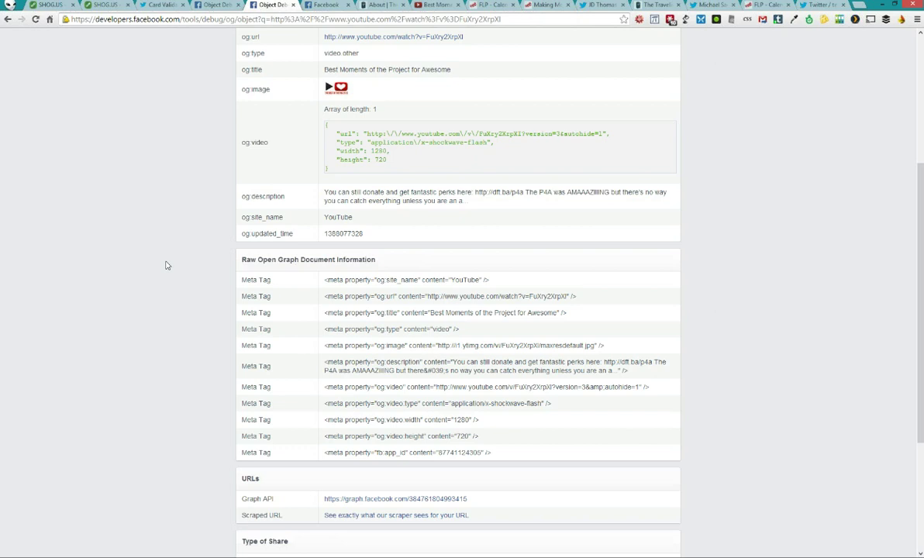
Strip the query after /tools/debug/ from the debugger address and reload the empty form
left_click(215, 5)
left_click(256, 19)
left_click(255, 21)
key("shift+End")
key("BackSpace")
key("Return")
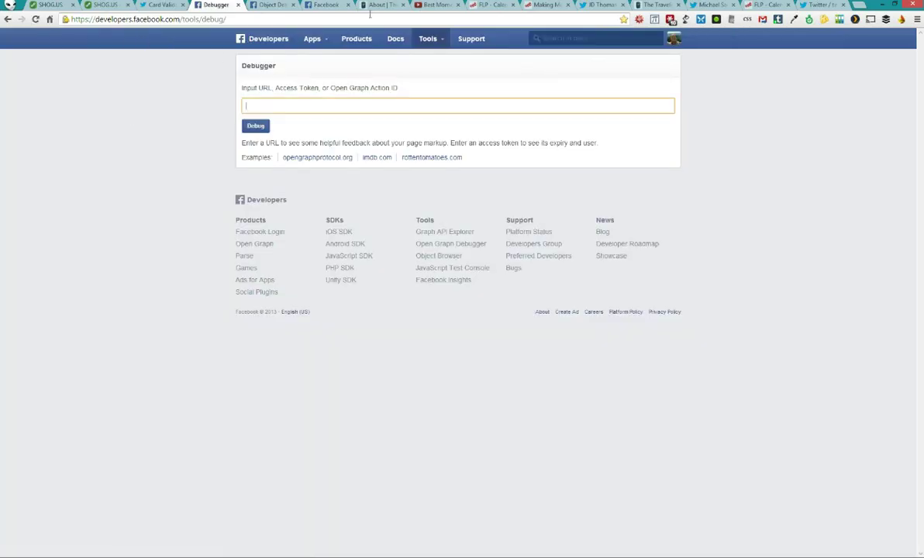
left_click(427, 4)
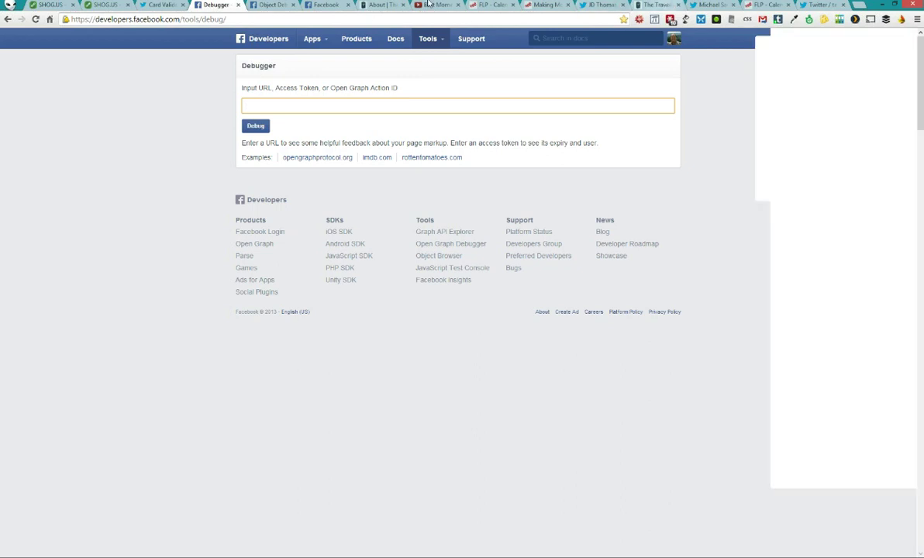
left_click(657, 4)
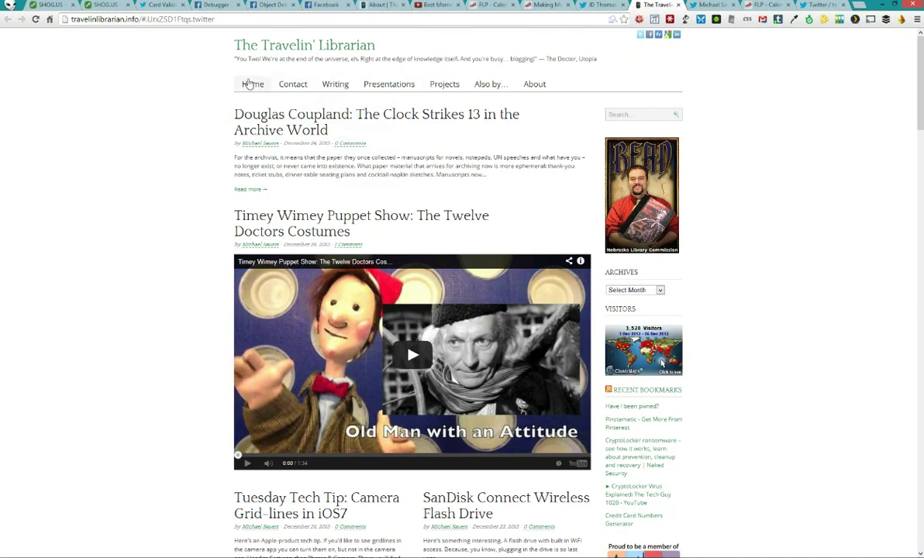
right_click(200, 18)
left_click(219, 49)
left_click(216, 5)
key("ctrl+v")
key("Return")
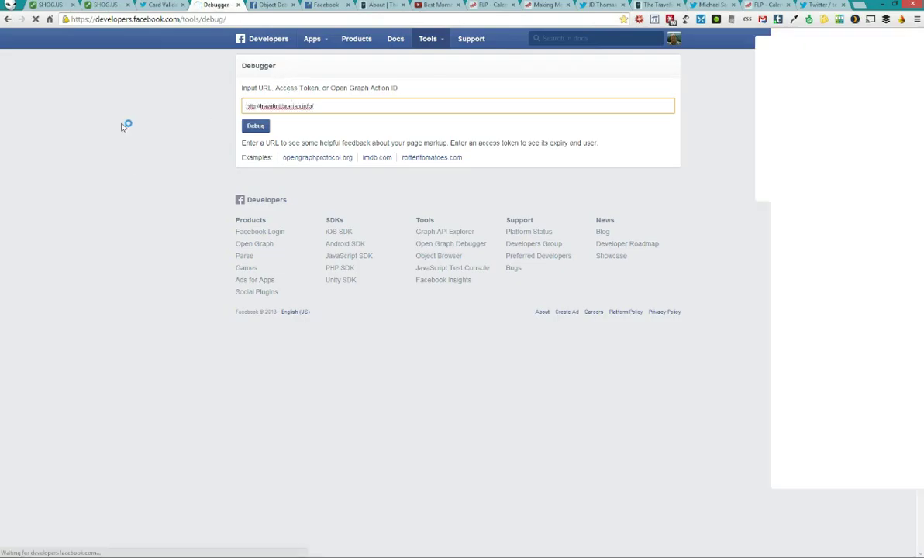
scroll(171, 163, "down", 3)
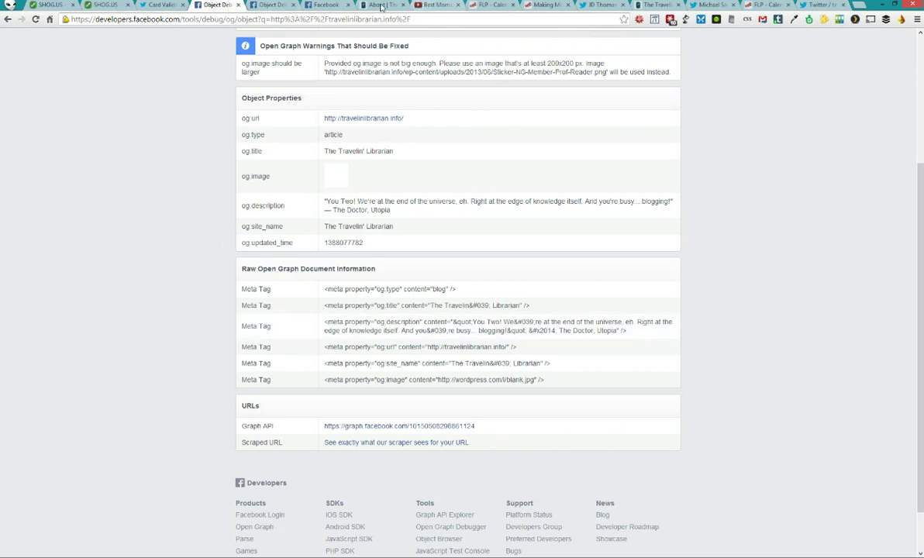
left_click(379, 5)
key("F5")
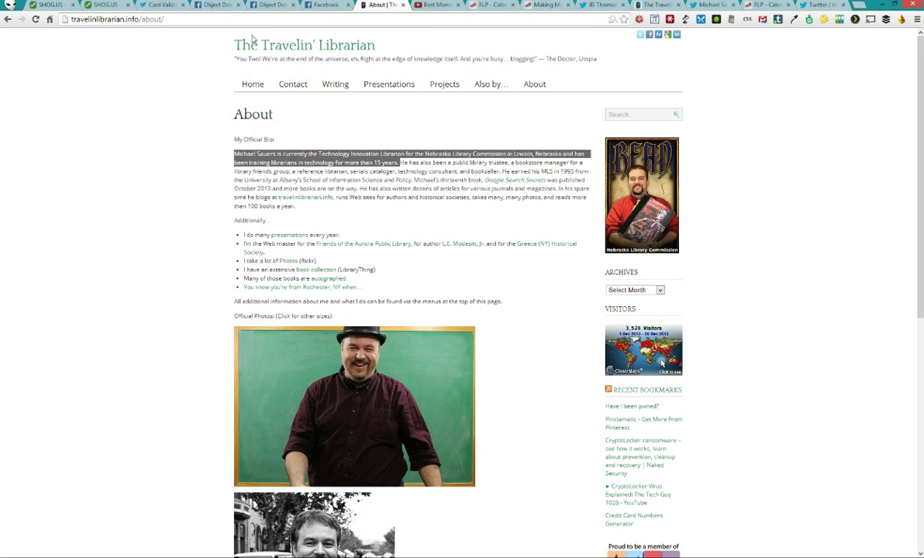
left_click(217, 4)
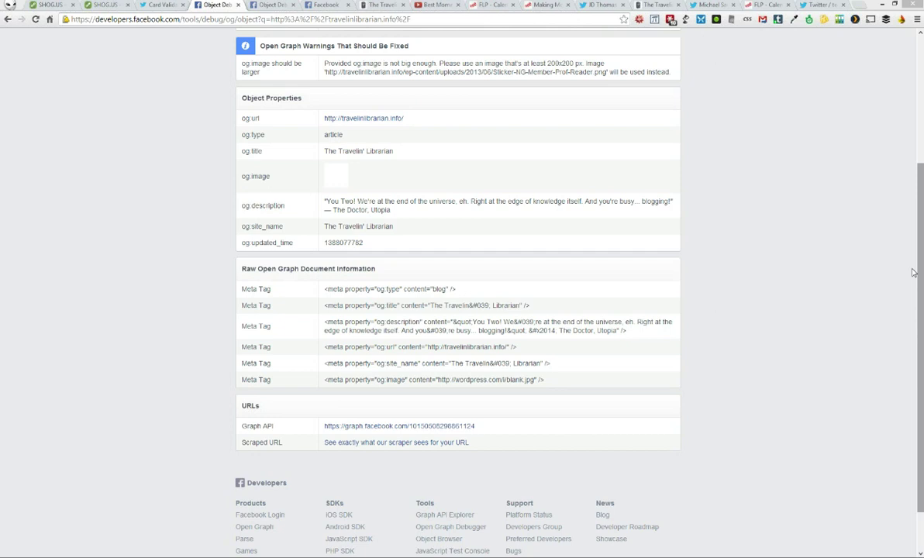
left_click(115, 5)
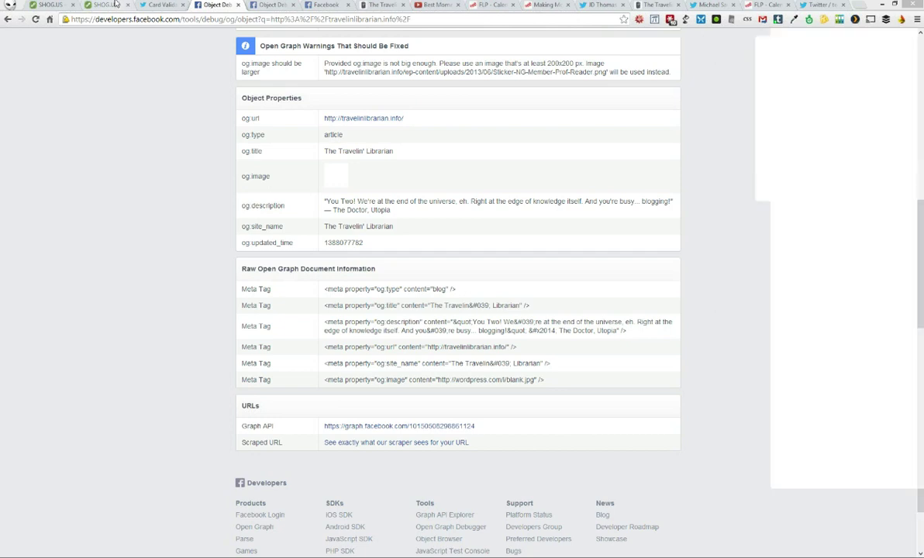
View the SHOG.US admin User List, then go back to the Your Links page
left_click(53, 5)
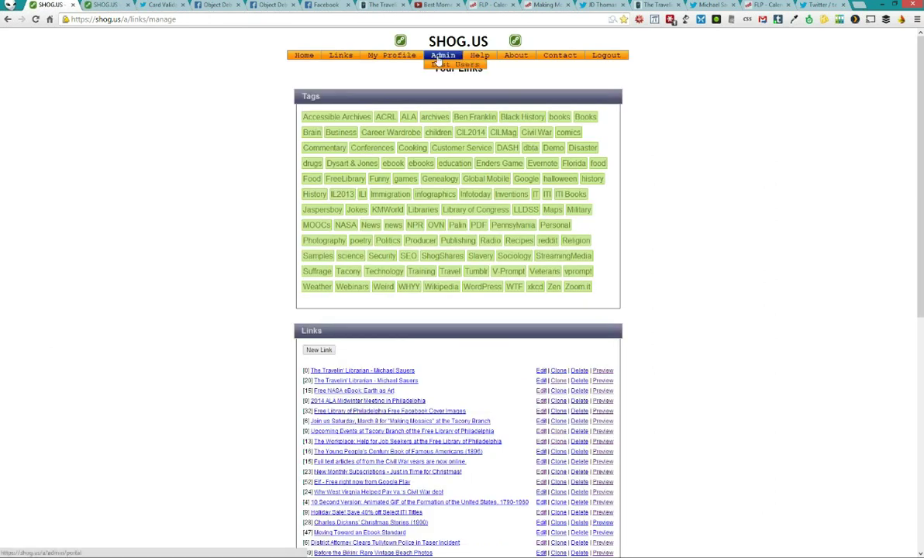
left_click(437, 65)
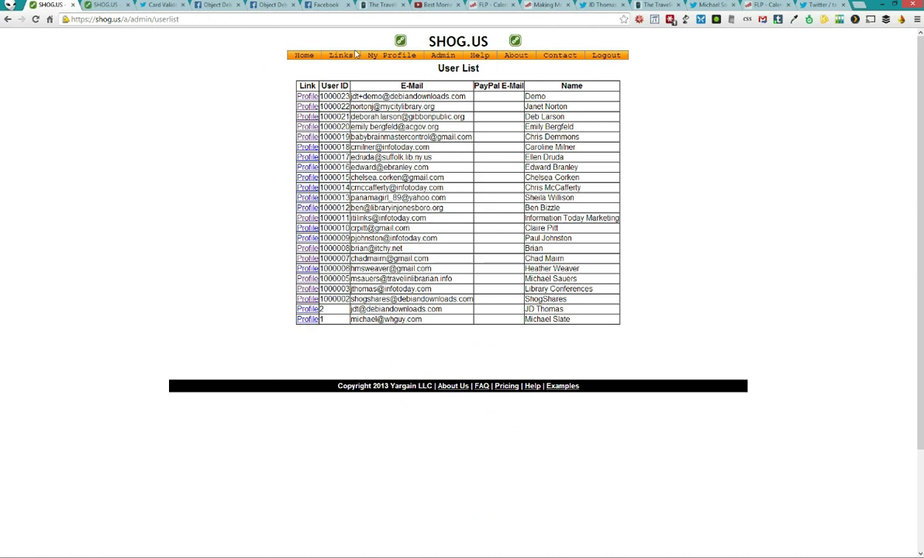
left_click(300, 57)
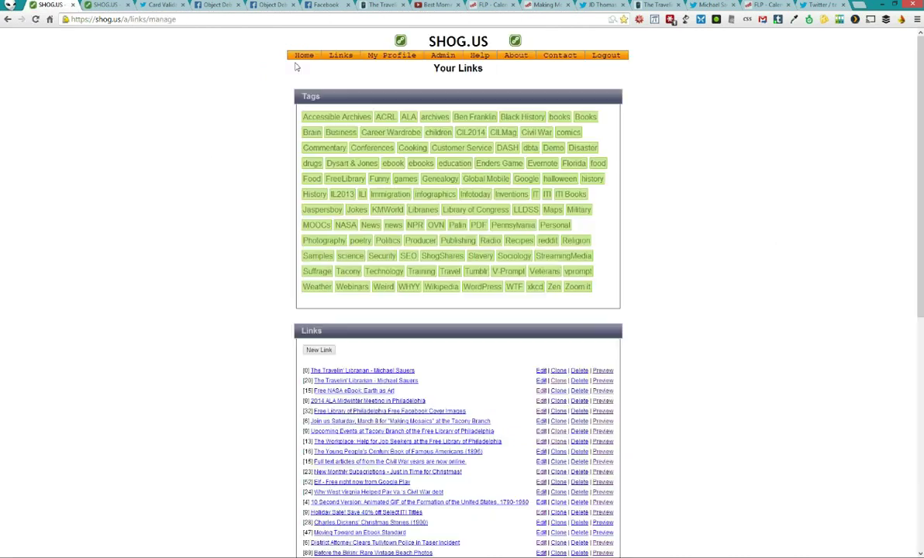